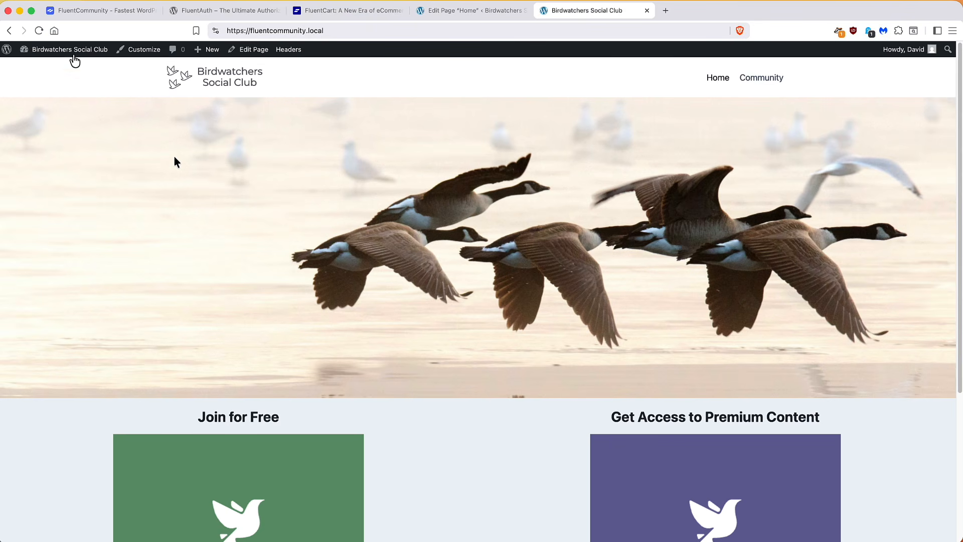
Enter wp-admin from the admin bar and open Settings > General for Birdwatchers Social Club
click(26, 83)
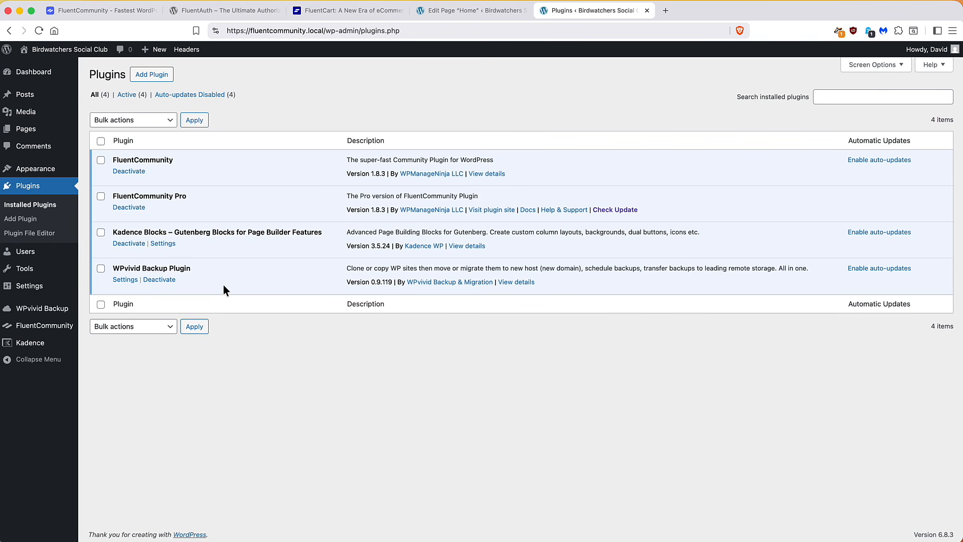
mouse_move(42, 173)
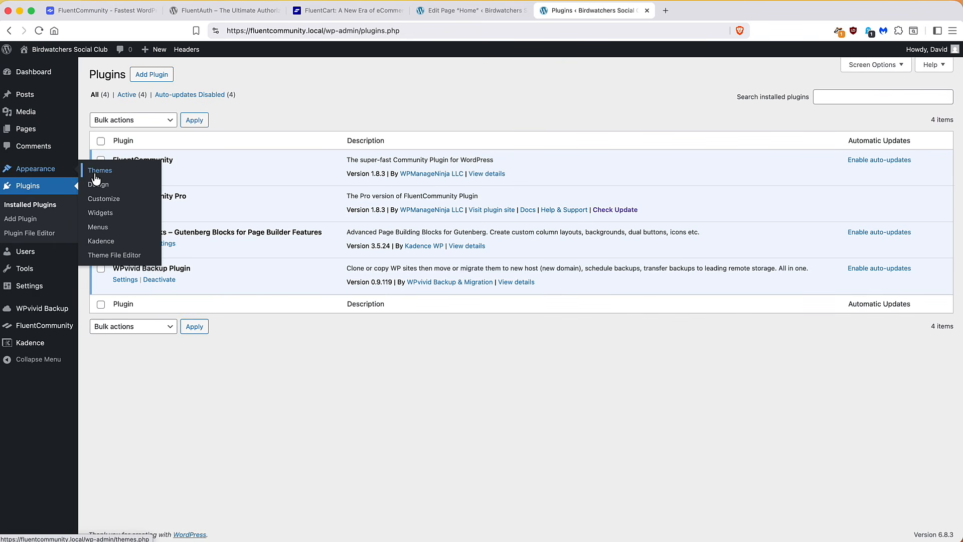
click(26, 292)
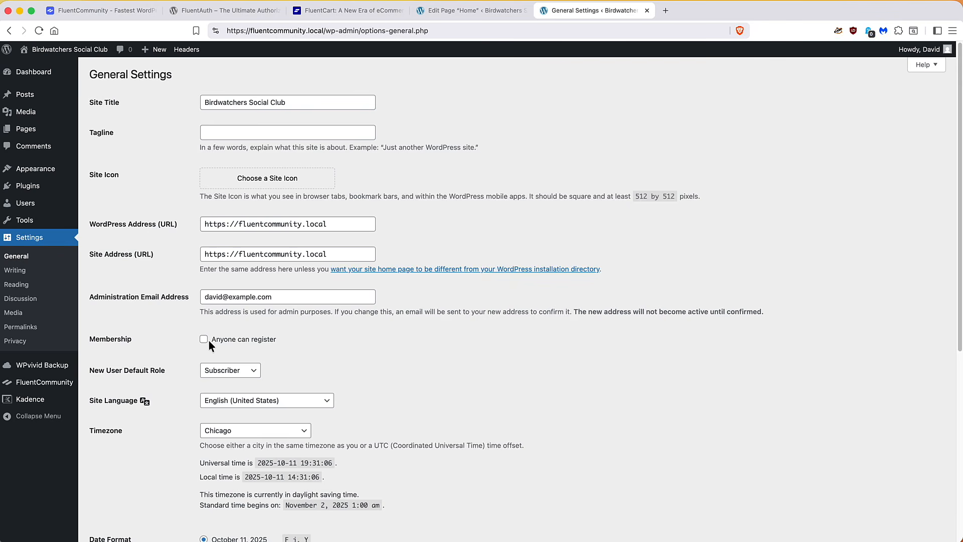
Launch the FluentCommunity portal and view its General portal settings with access set to logged-in users
click(55, 383)
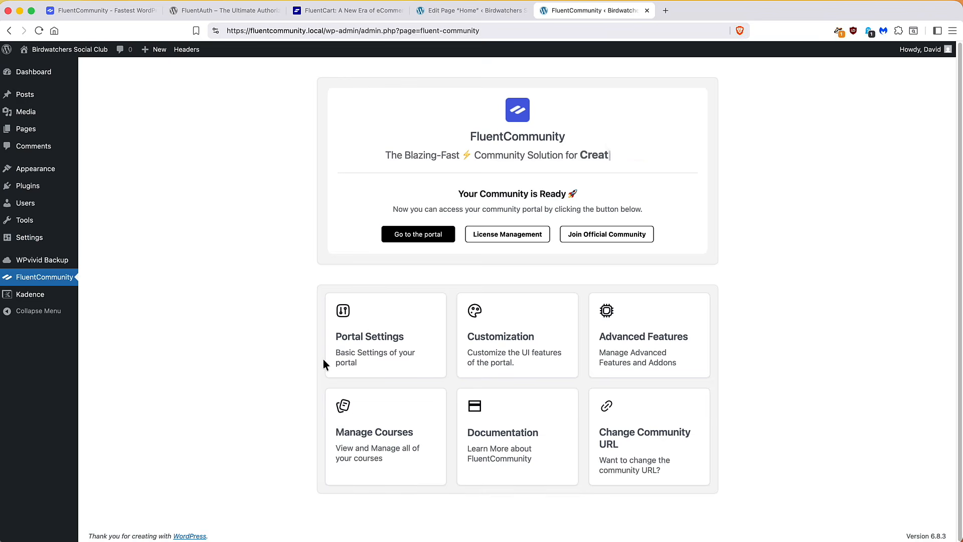
click(415, 238)
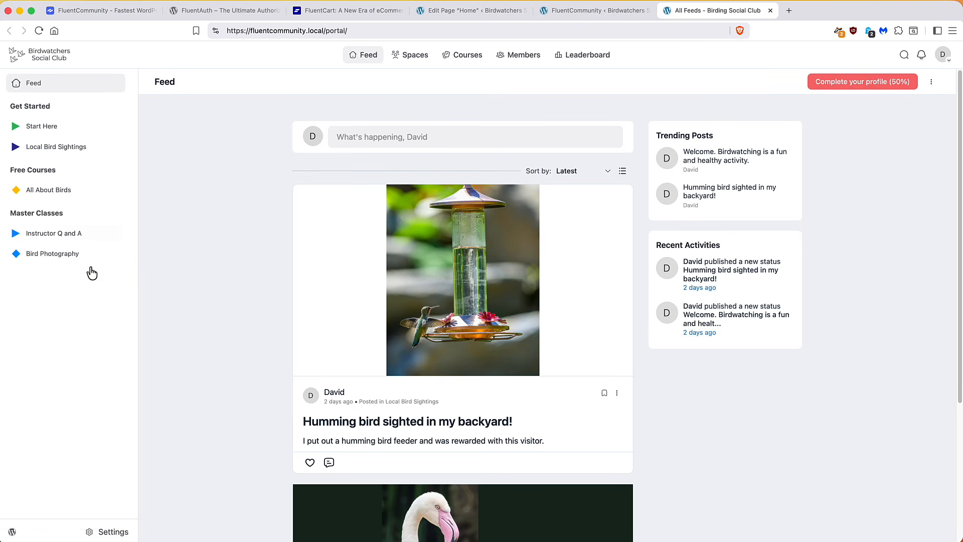
click(111, 534)
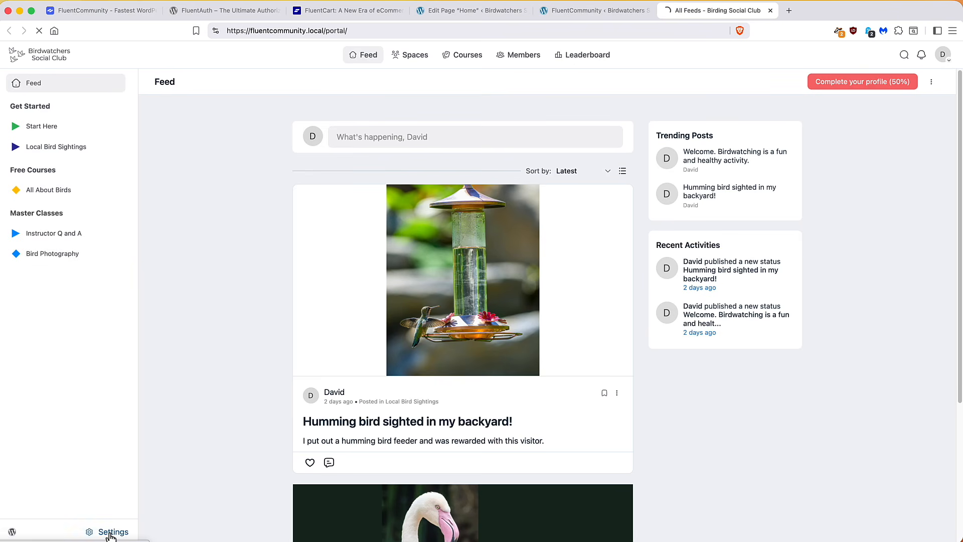
scroll(252, 330, down, 5)
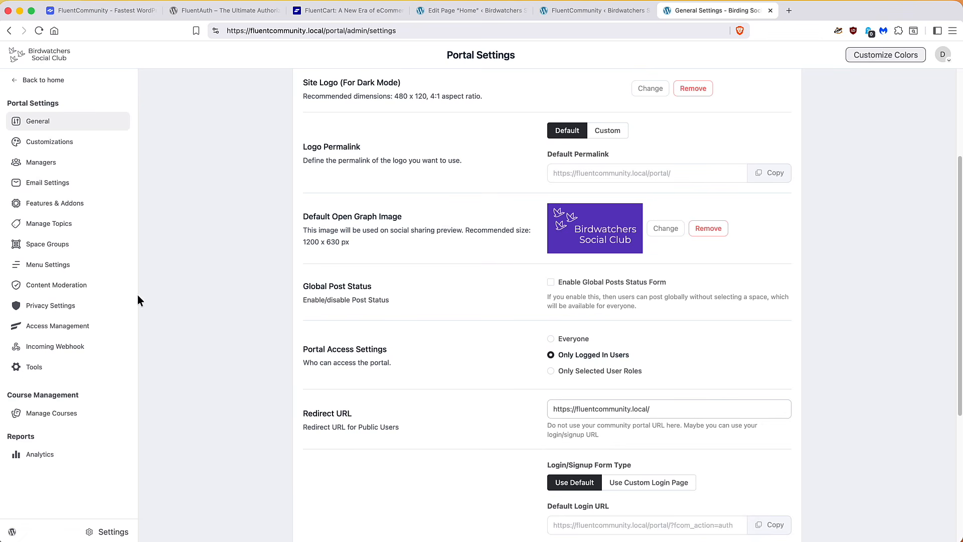
Review the All About Birds course settings from the Space Groups list
click(45, 245)
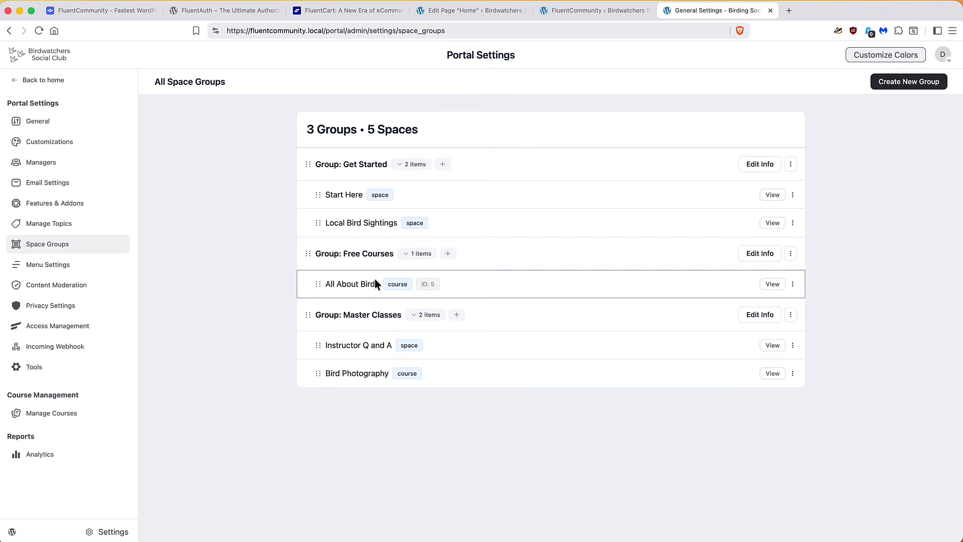
click(793, 285)
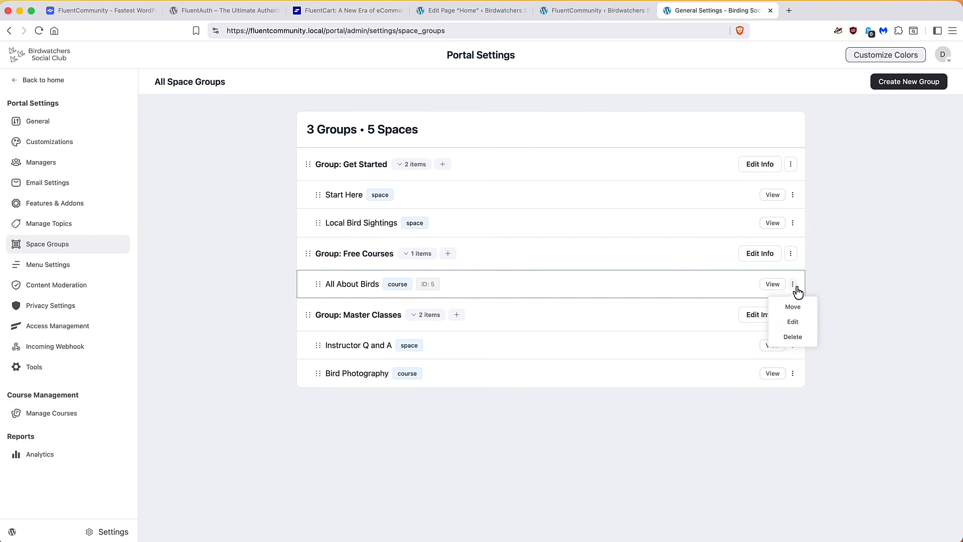
click(793, 323)
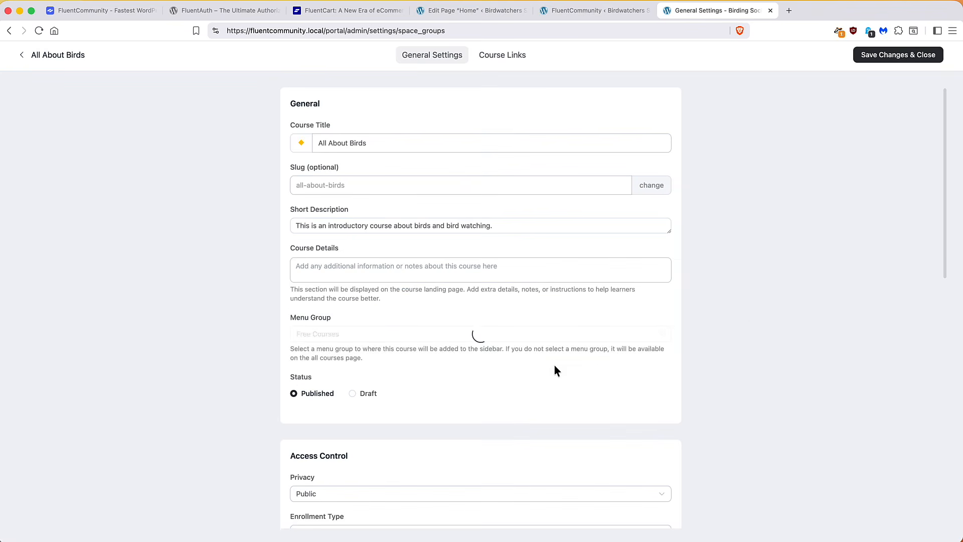
scroll(551, 365, down, 3)
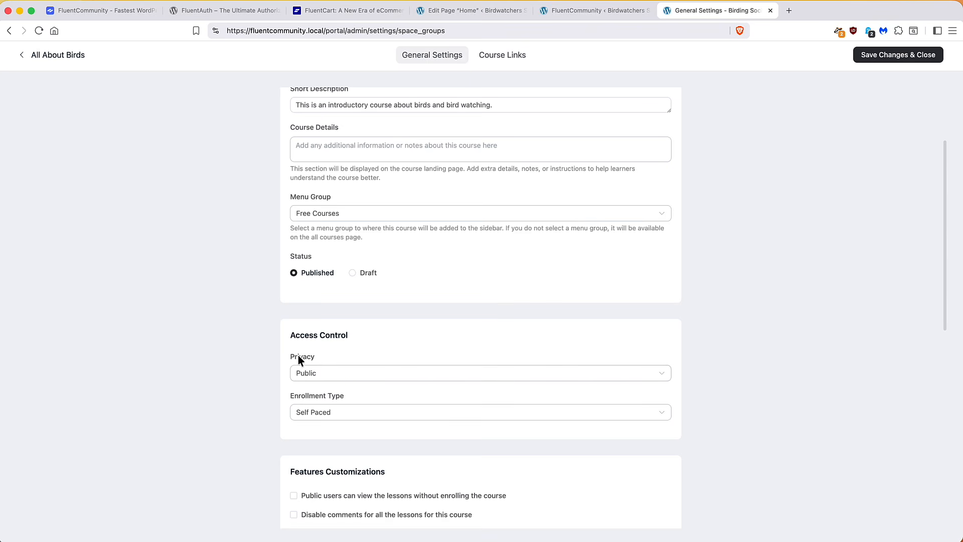
click(58, 56)
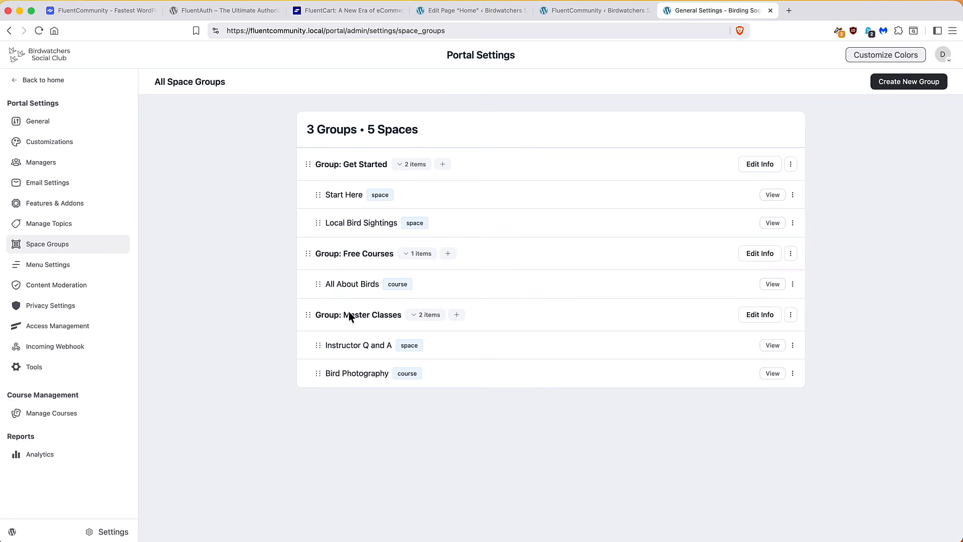
Review the Bird Photography course settings, then return to the portal feed
click(792, 373)
click(789, 411)
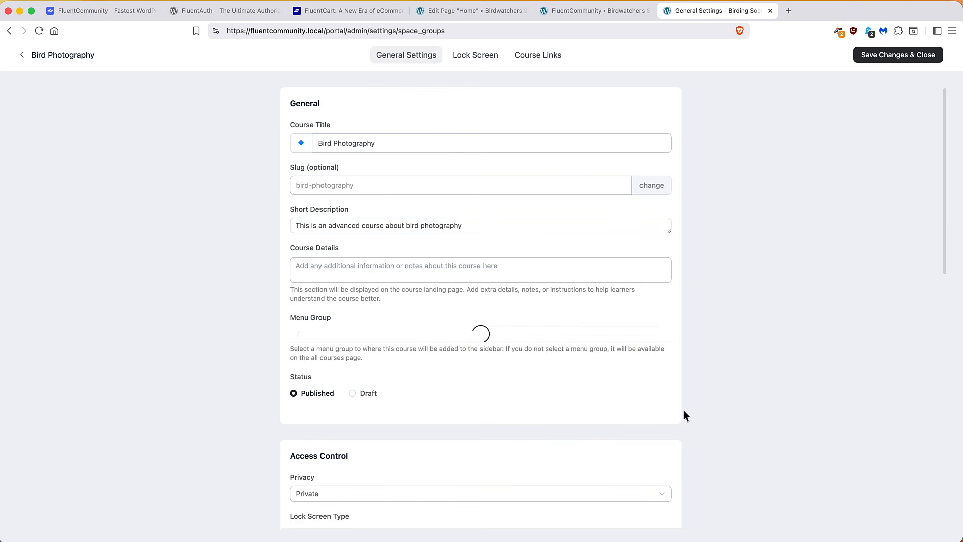
scroll(624, 406, down, 1)
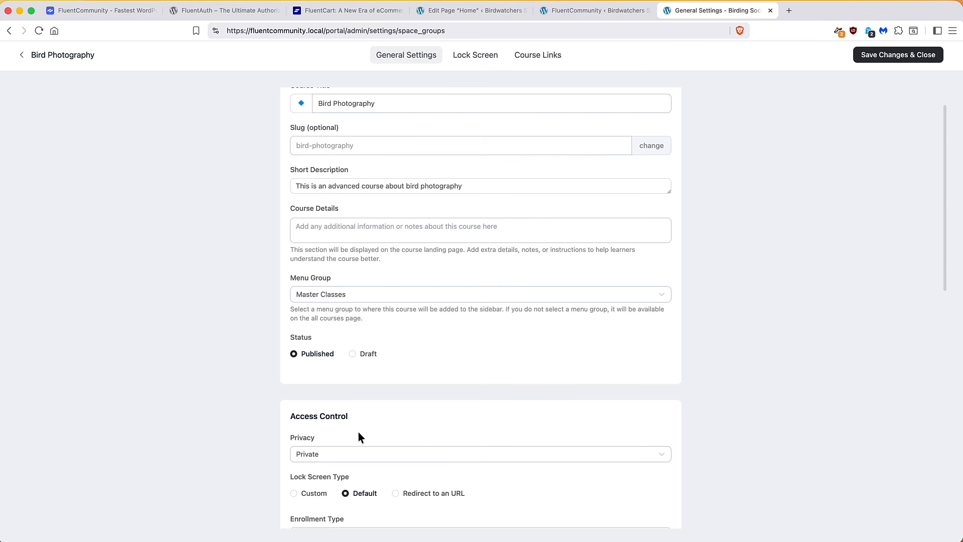
click(57, 56)
click(58, 59)
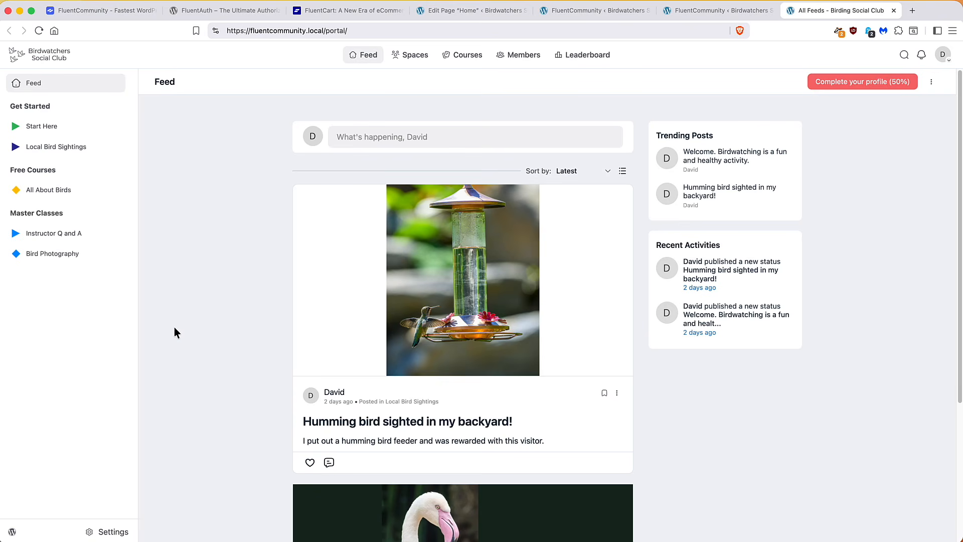
Search for 'fluentauth', install and activate it, and view its login activity dashboard
click(12, 532)
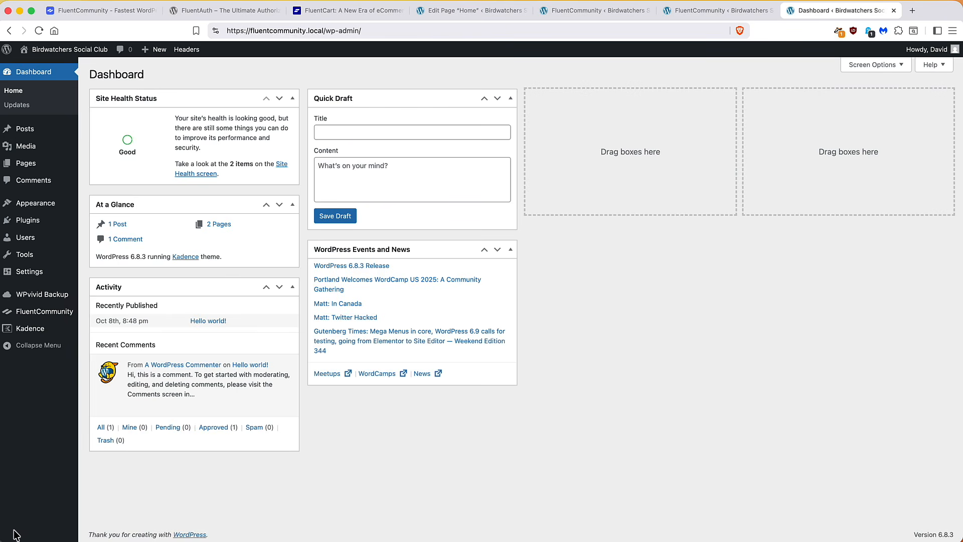
mouse_move(35, 221)
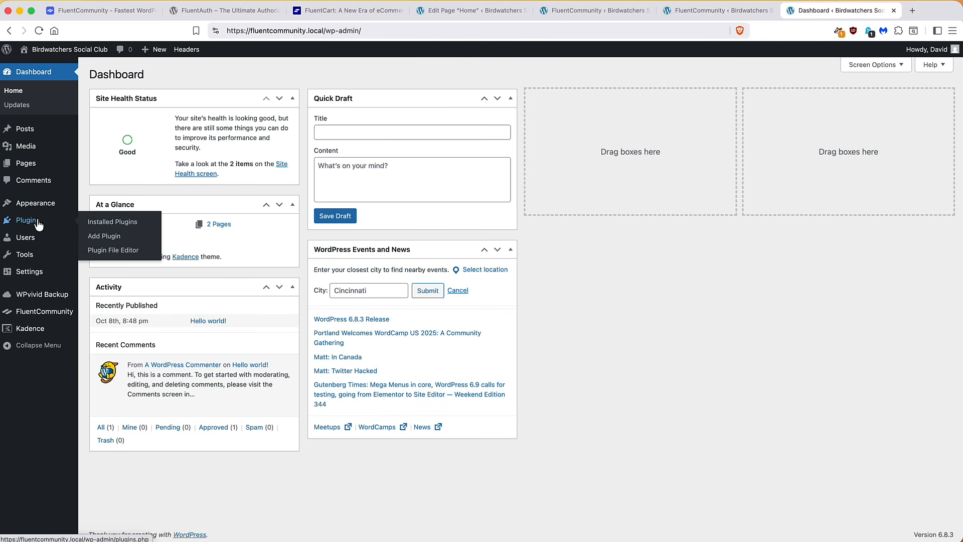
click(98, 237)
click(764, 104)
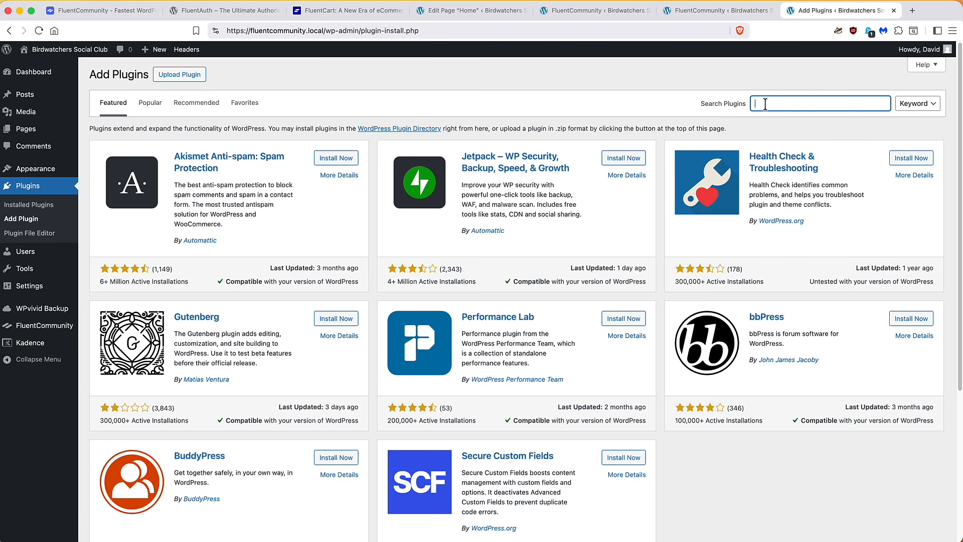
text(fluentauth)
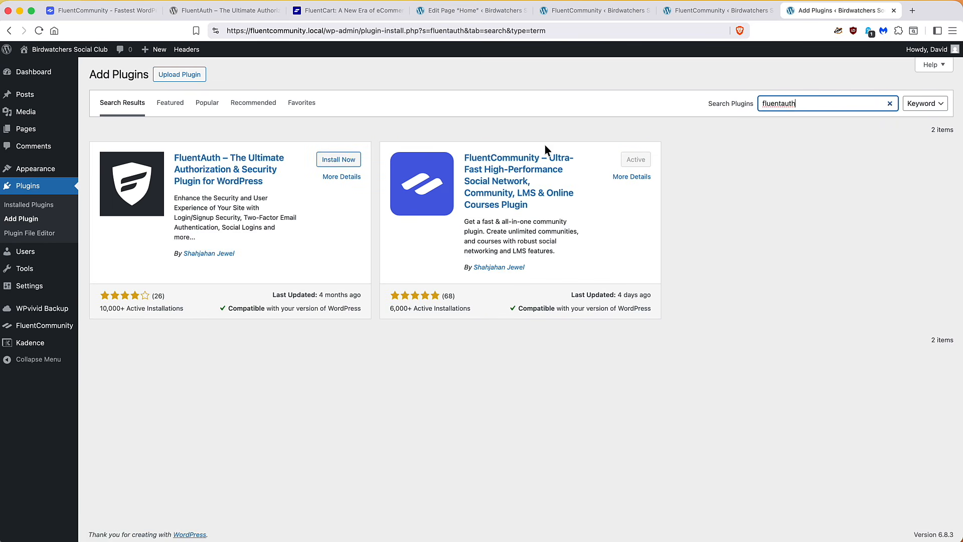
click(339, 160)
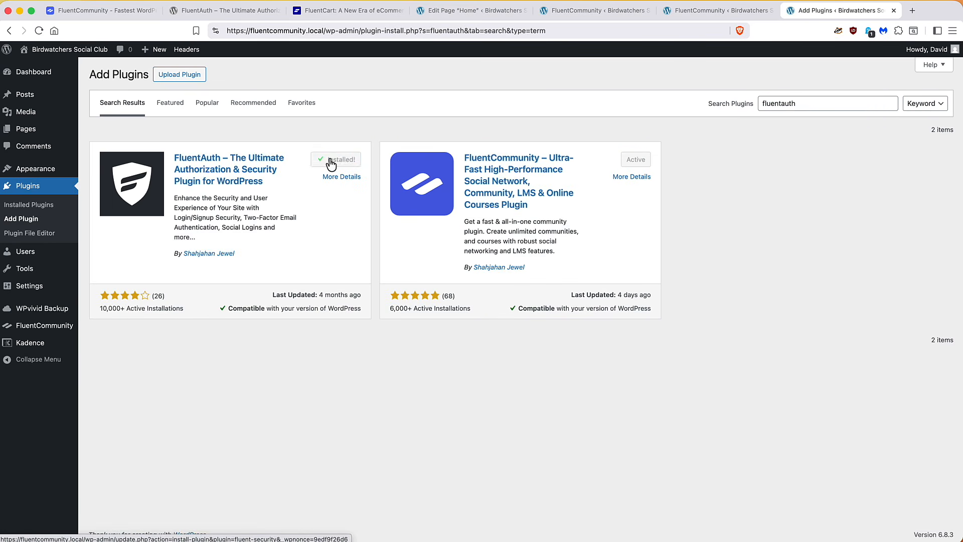
click(331, 159)
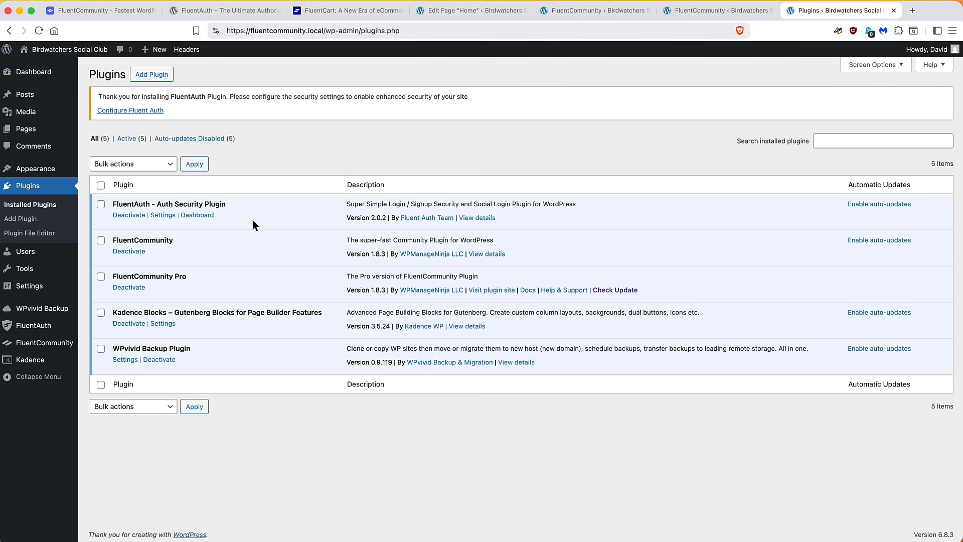
click(44, 325)
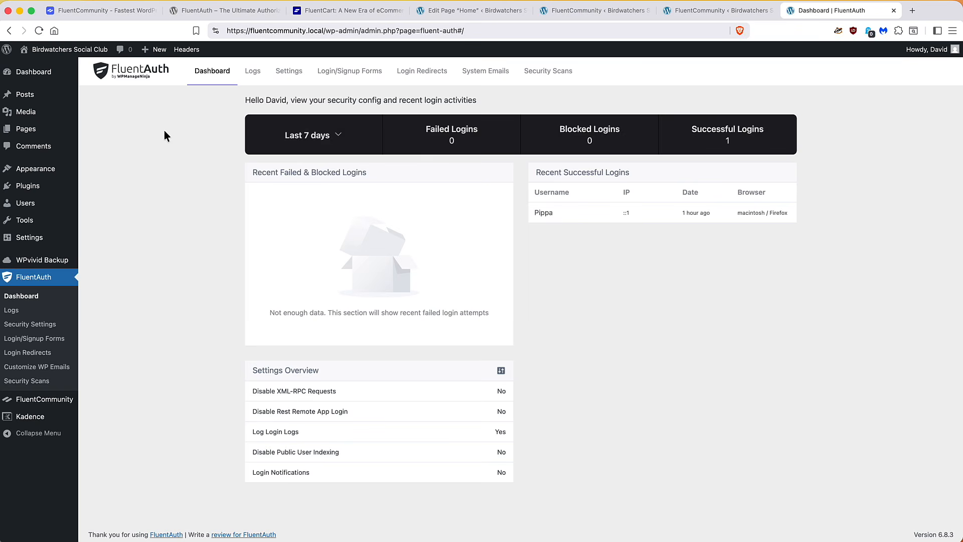
In FluentAuth Settings, tick the three Core Security disable options and Enable Magic Login
click(288, 74)
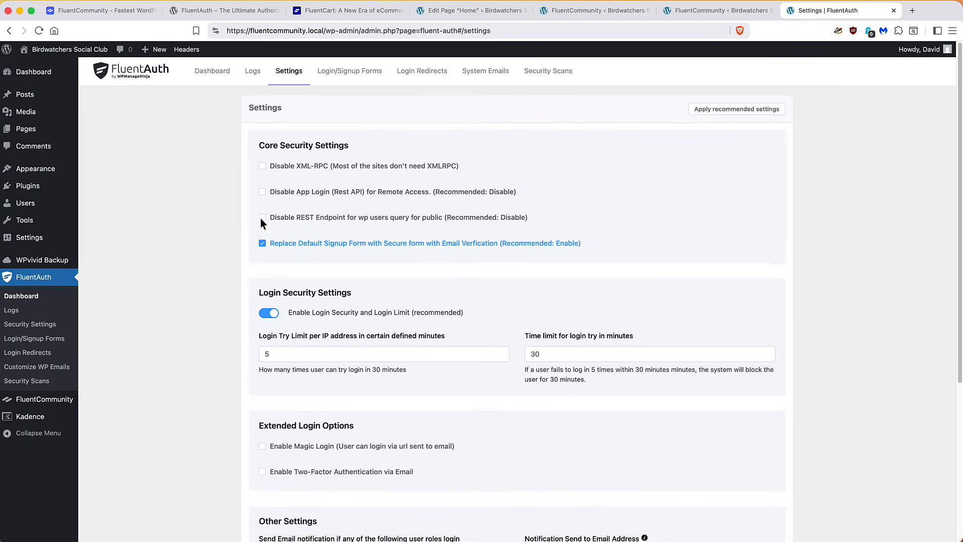
click(262, 166)
click(262, 192)
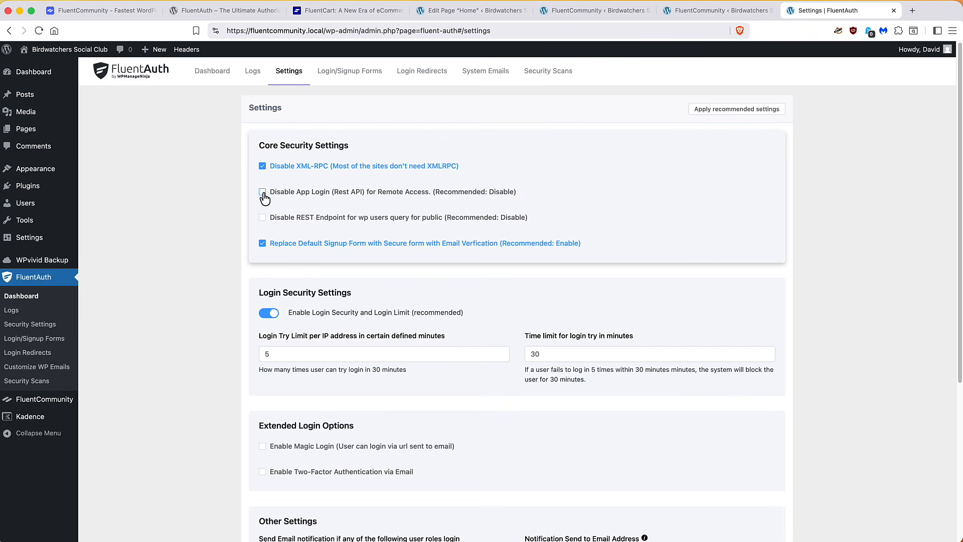
click(262, 217)
scroll(211, 218, down, 3)
scroll(212, 221, down, 4)
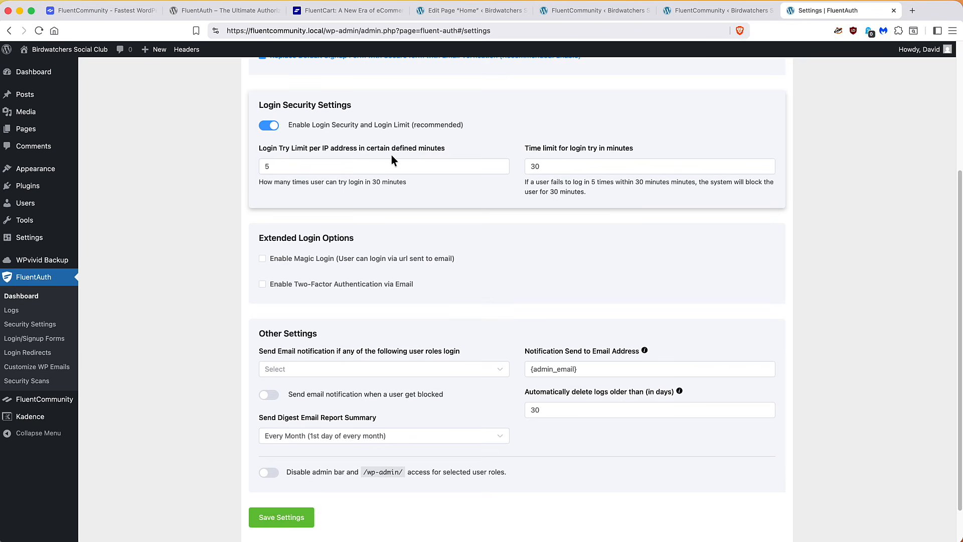
scroll(390, 154, down, 2)
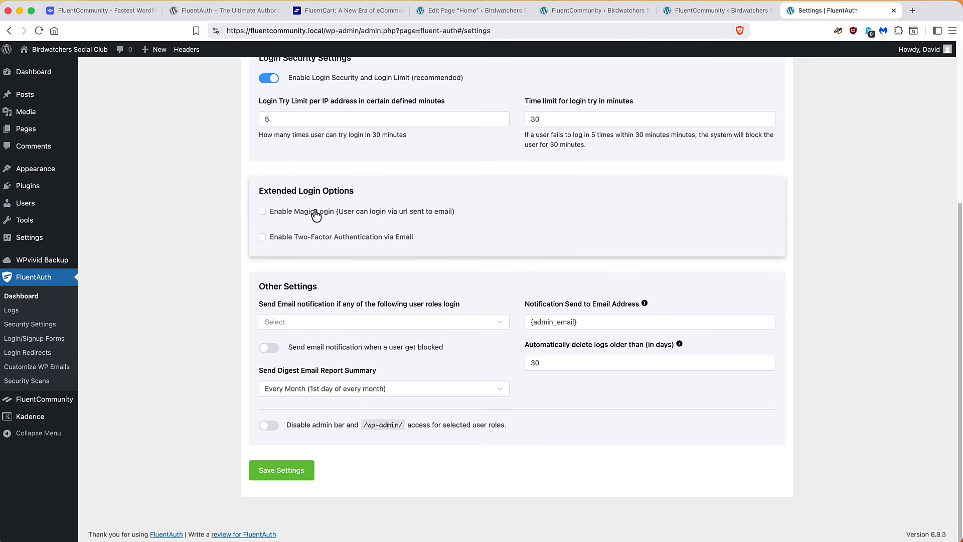
click(263, 212)
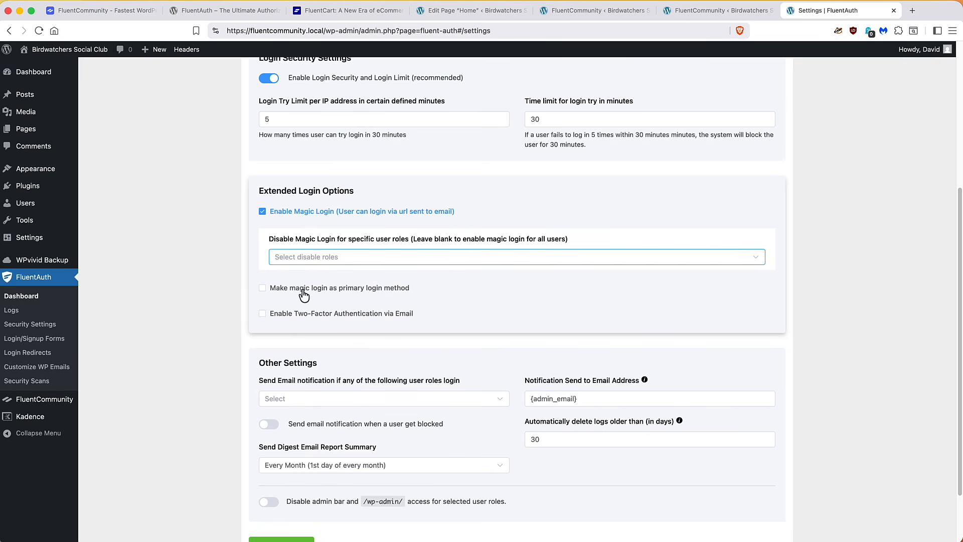
Make magic login the primary method and leave email two-factor authentication turned off
click(273, 291)
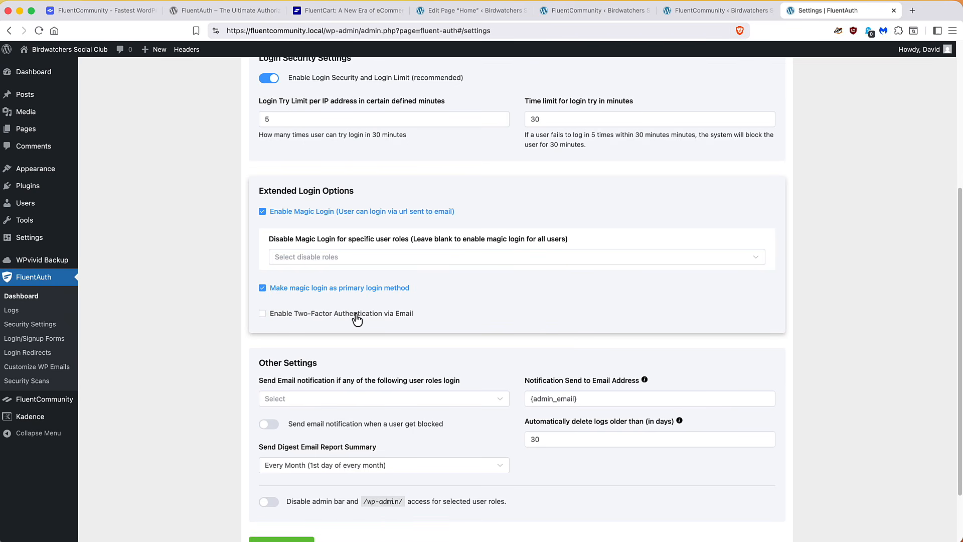
click(264, 317)
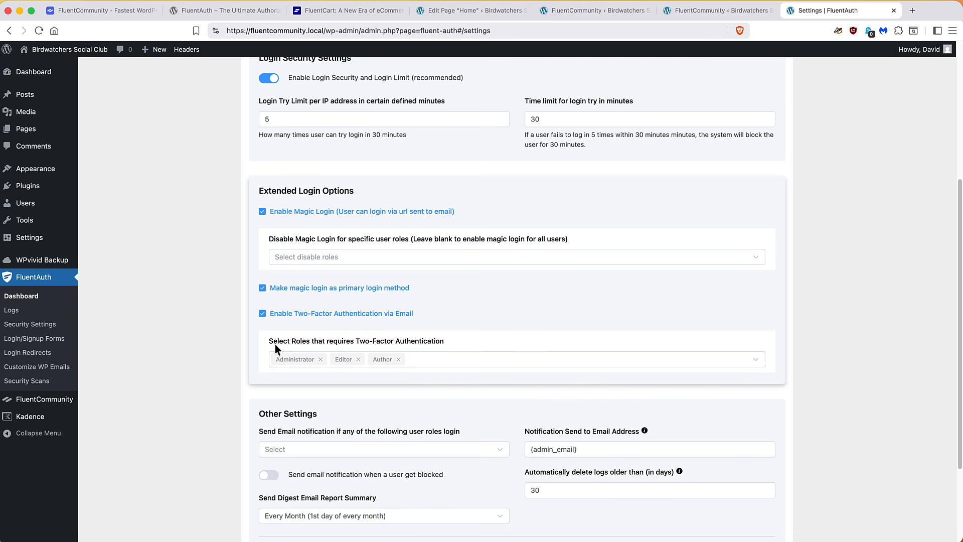
click(262, 314)
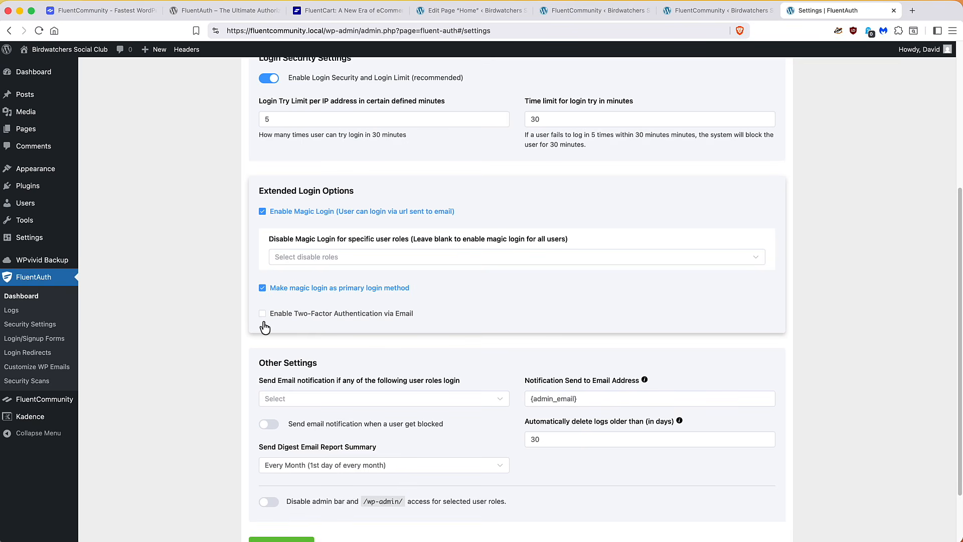
scroll(264, 325, down, 3)
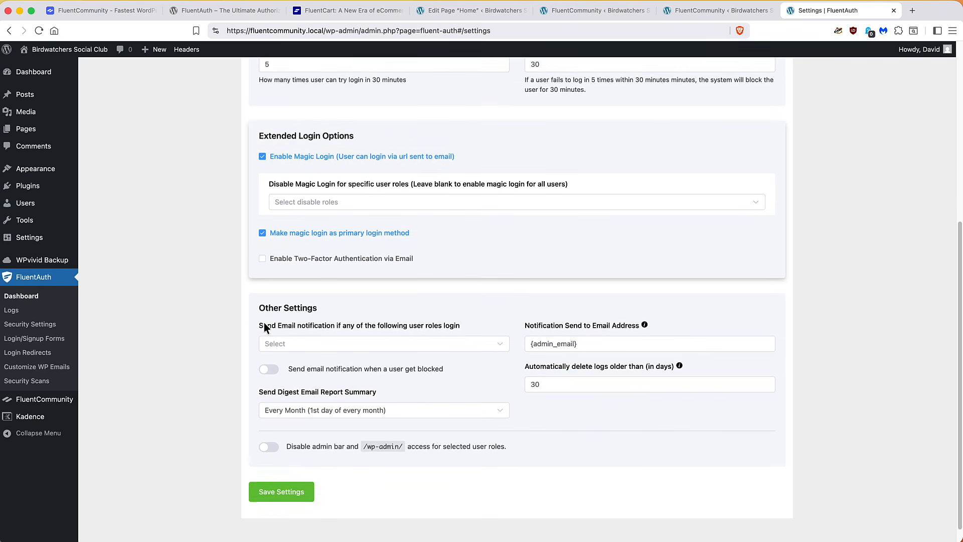
click(262, 238)
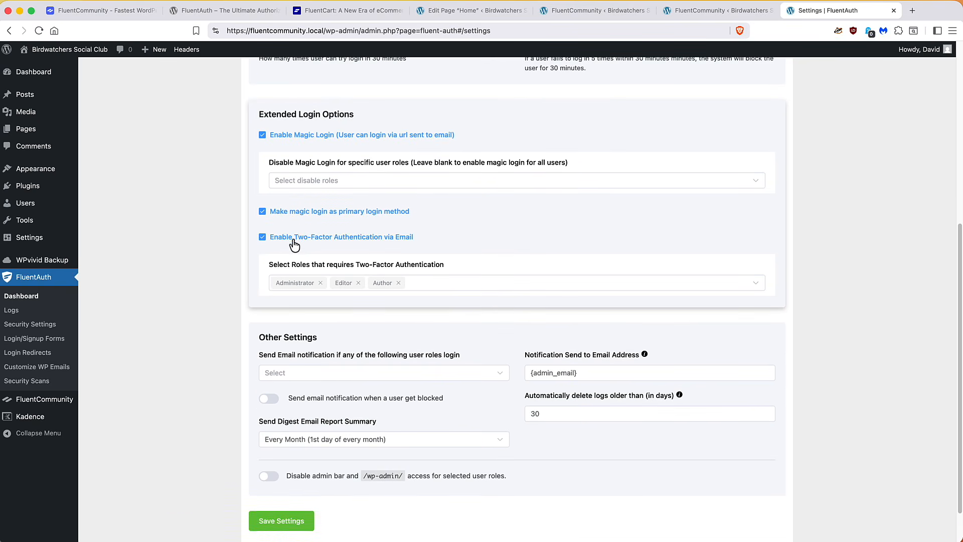
click(263, 236)
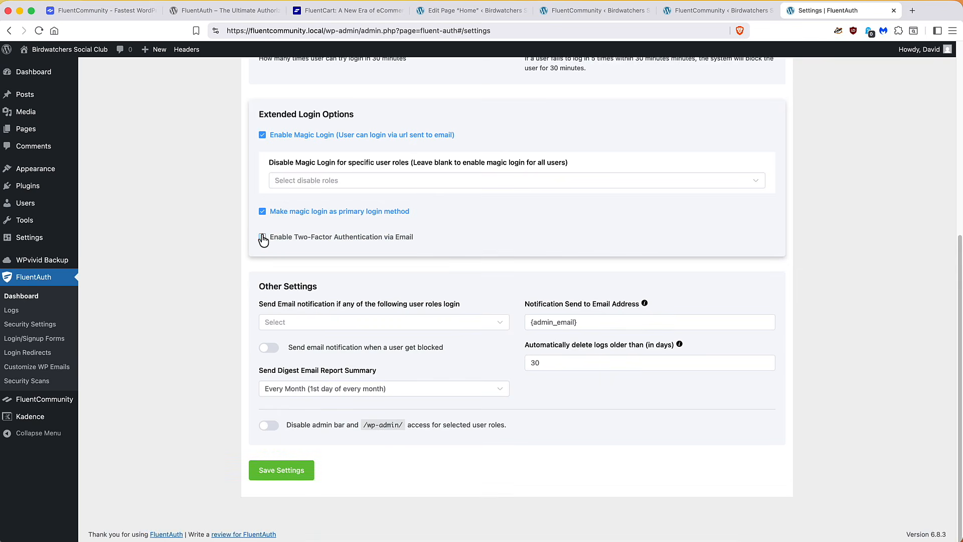
click(296, 323)
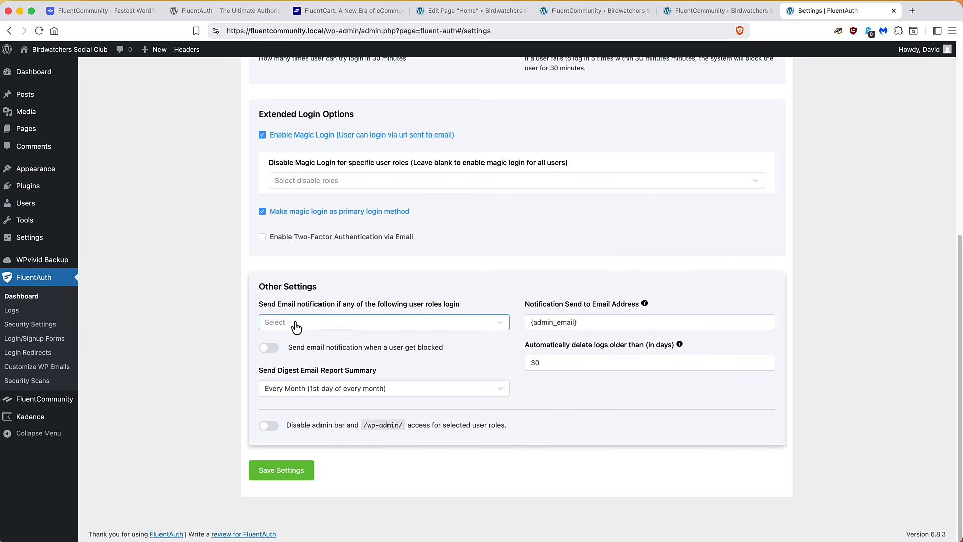
click(295, 325)
Block the admin bar and wp-admin for Subscribers and save the settings
click(270, 427)
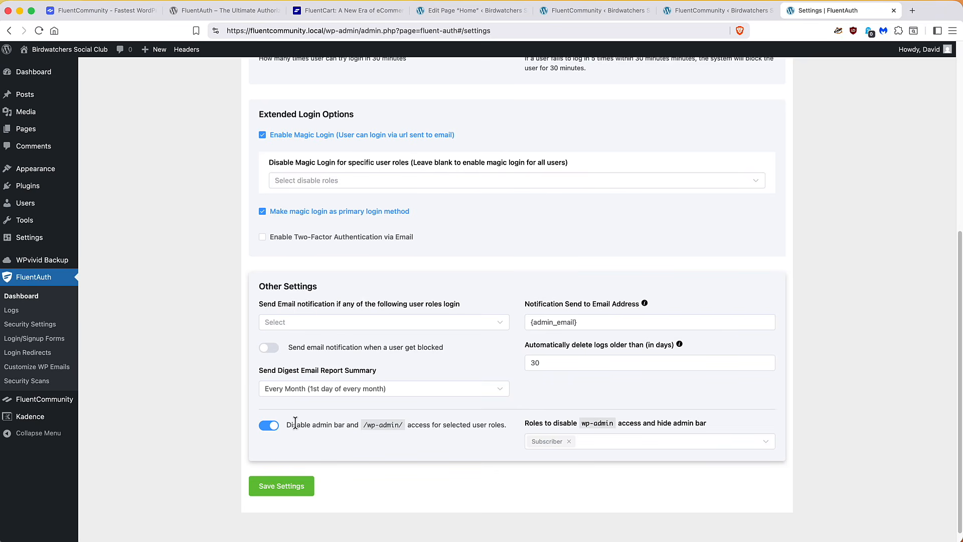
click(277, 489)
scroll(230, 477, up, 10)
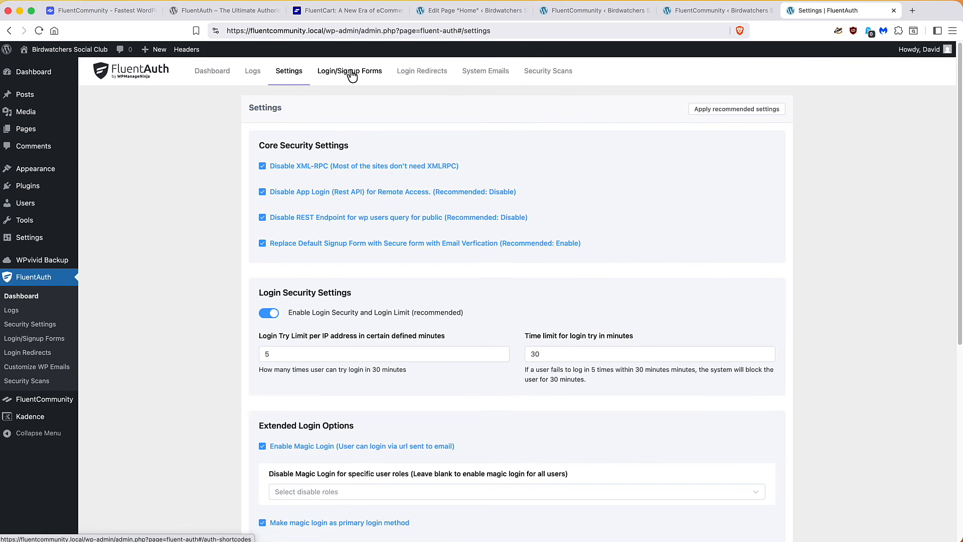
Enable Custom Login Redirects and add a redirect rule for the Subscriber role
click(410, 74)
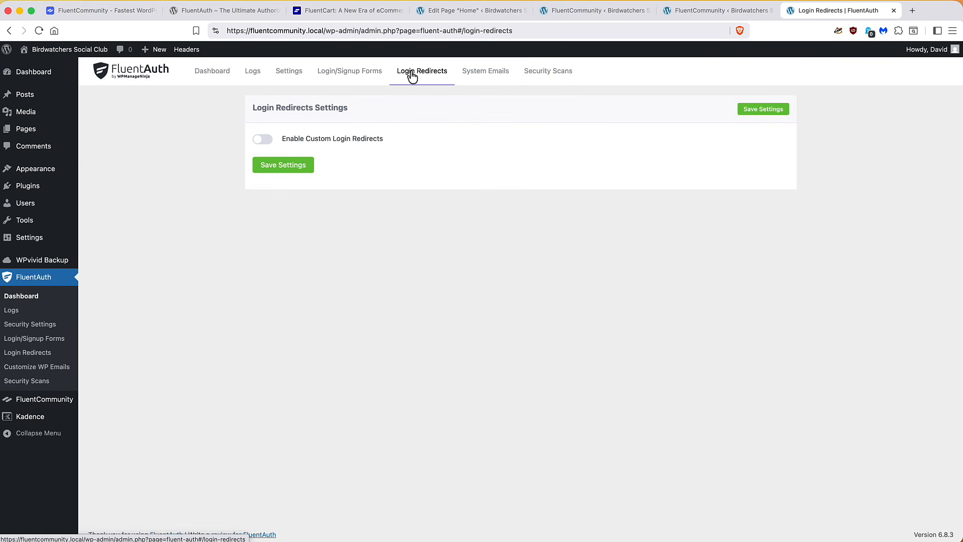
click(264, 140)
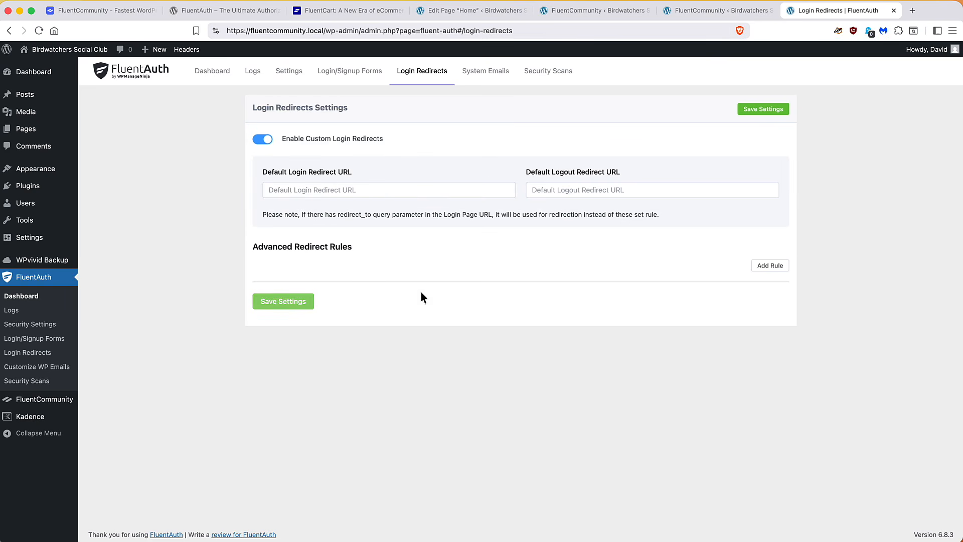
click(769, 266)
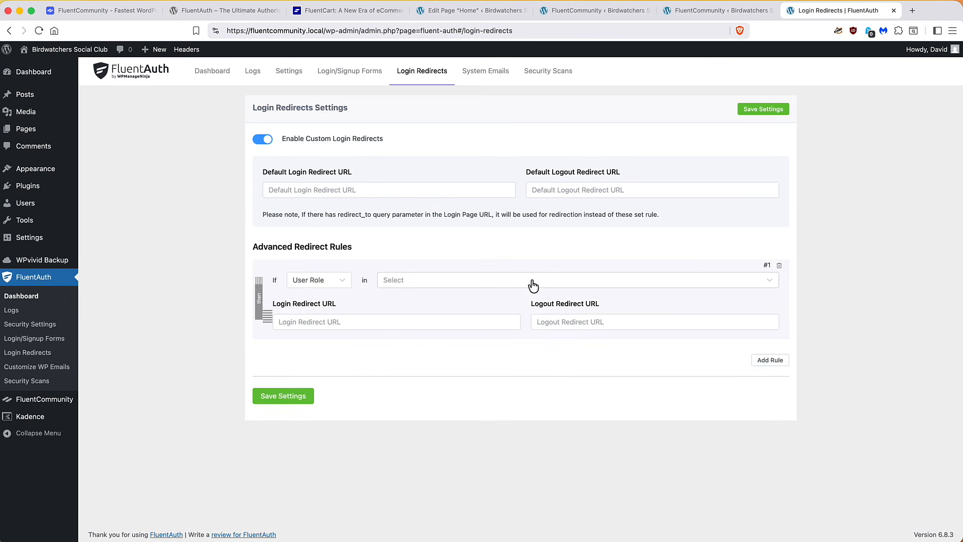
click(404, 285)
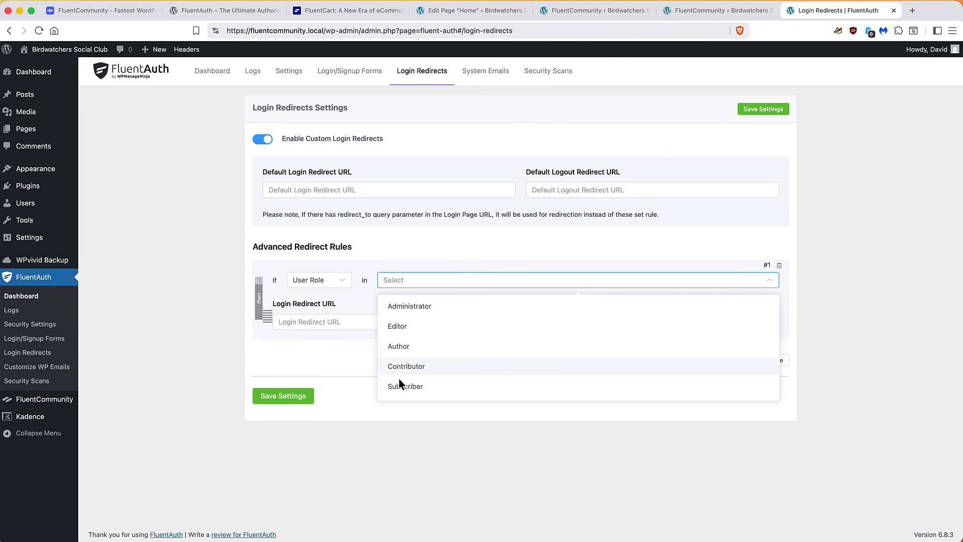
click(401, 385)
click(351, 304)
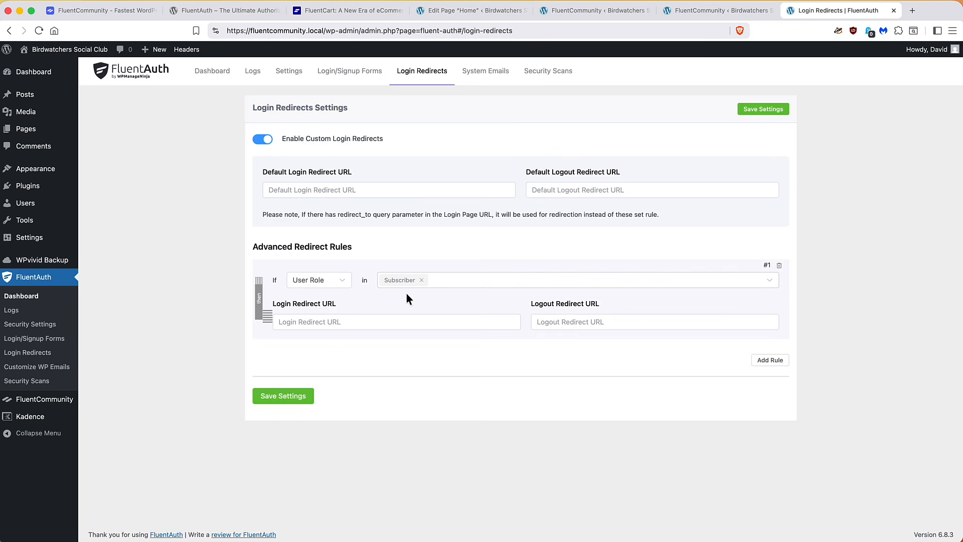
click(376, 321)
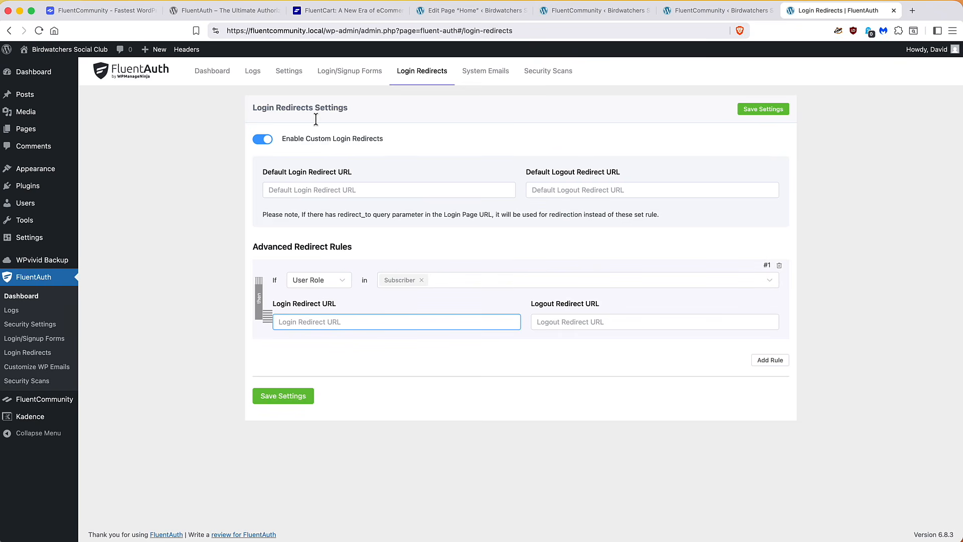
text(https://fluentcommunity.local/)
text(portal/)
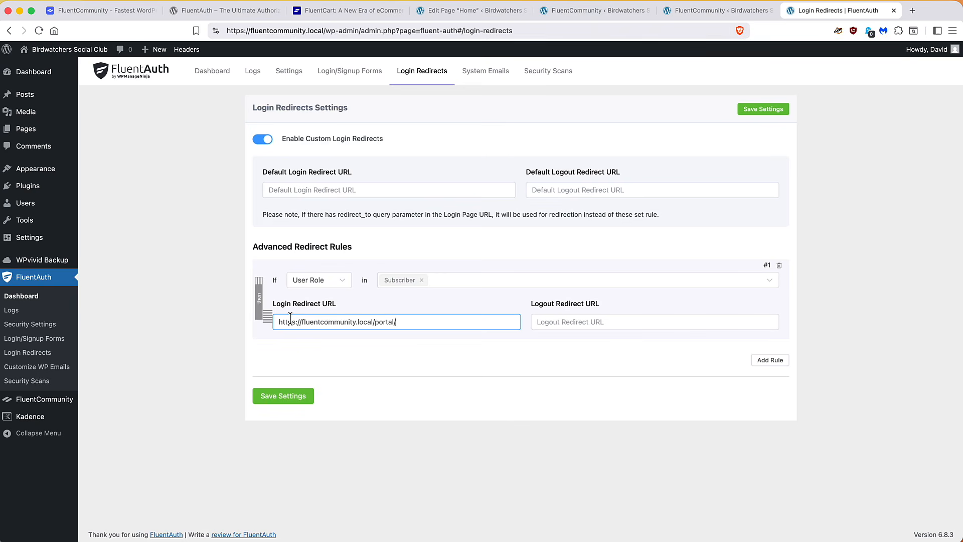
click(537, 322)
text(https://fluentcommunity.local/)
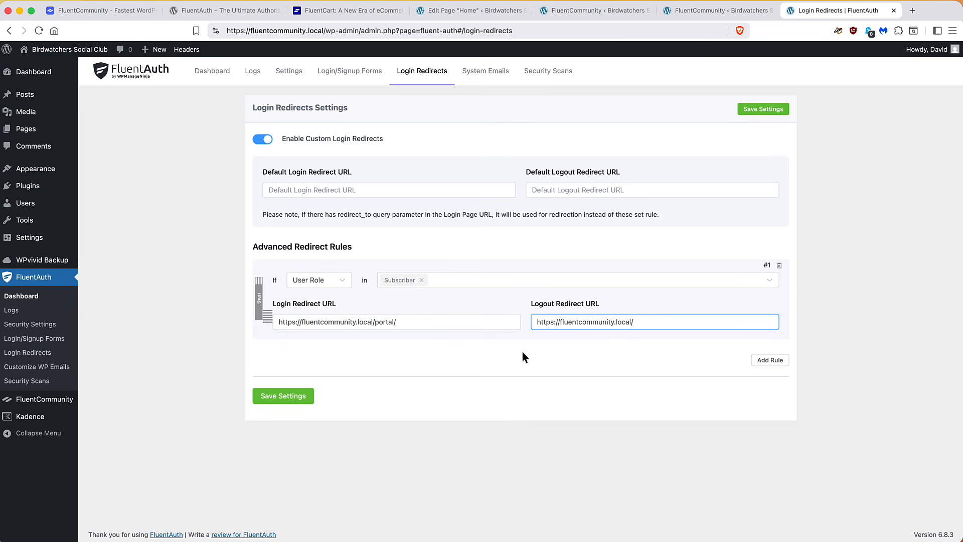
click(273, 399)
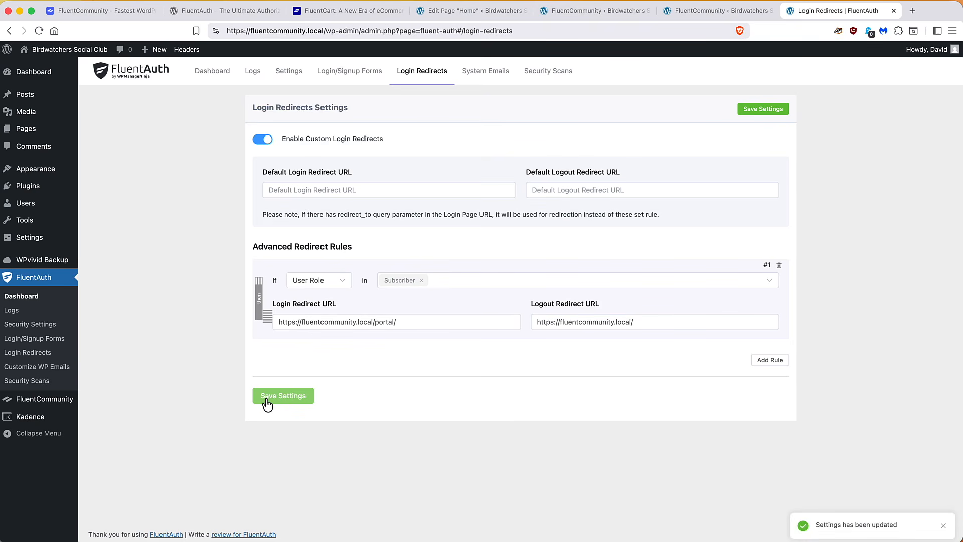
Try the custom login/signup shortcodes and social login toggles, leaving both switched off
click(327, 74)
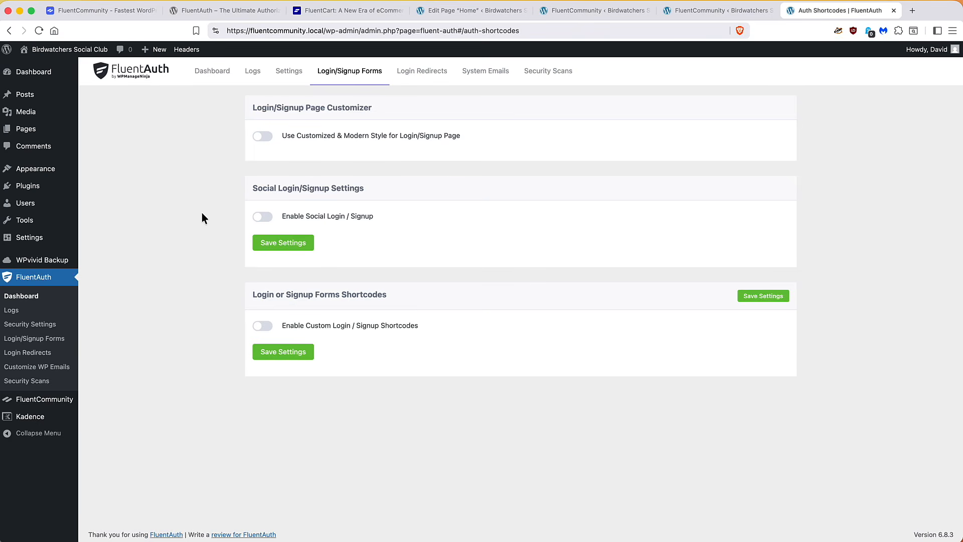
click(265, 327)
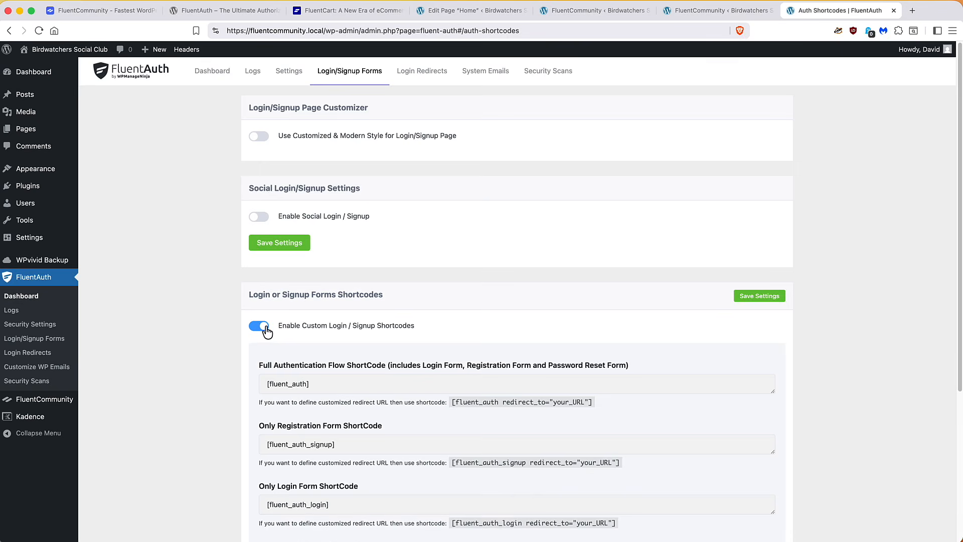
scroll(266, 326, down, 3)
scroll(270, 306, down, 1)
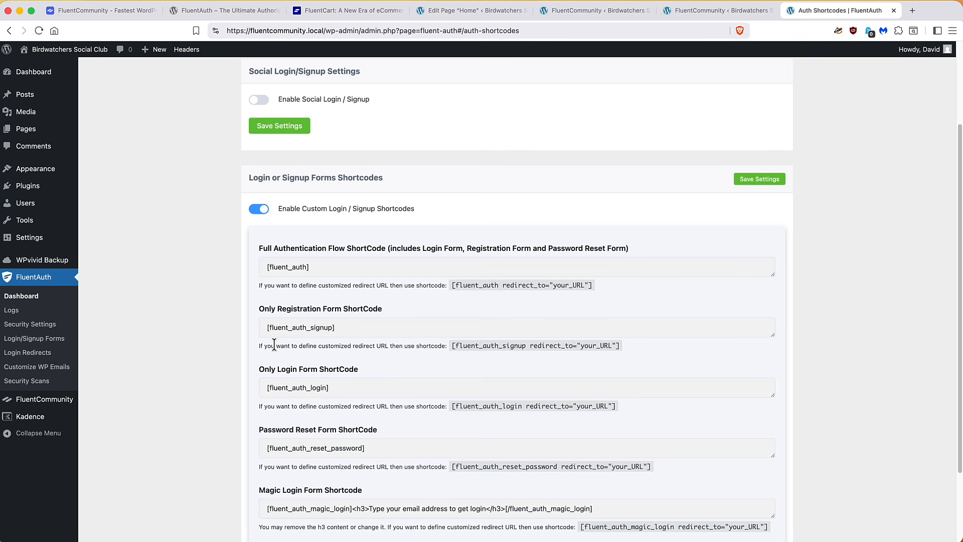
click(256, 208)
click(263, 217)
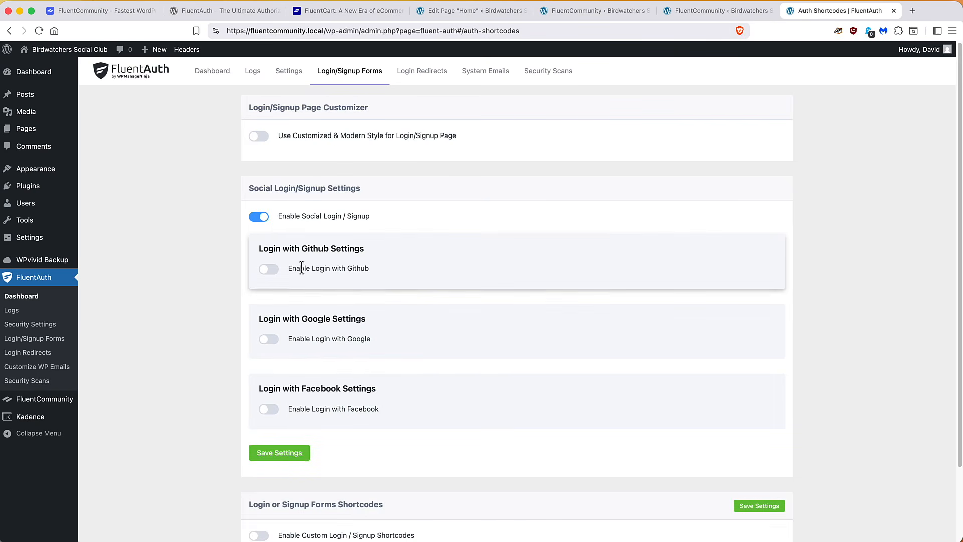
click(260, 217)
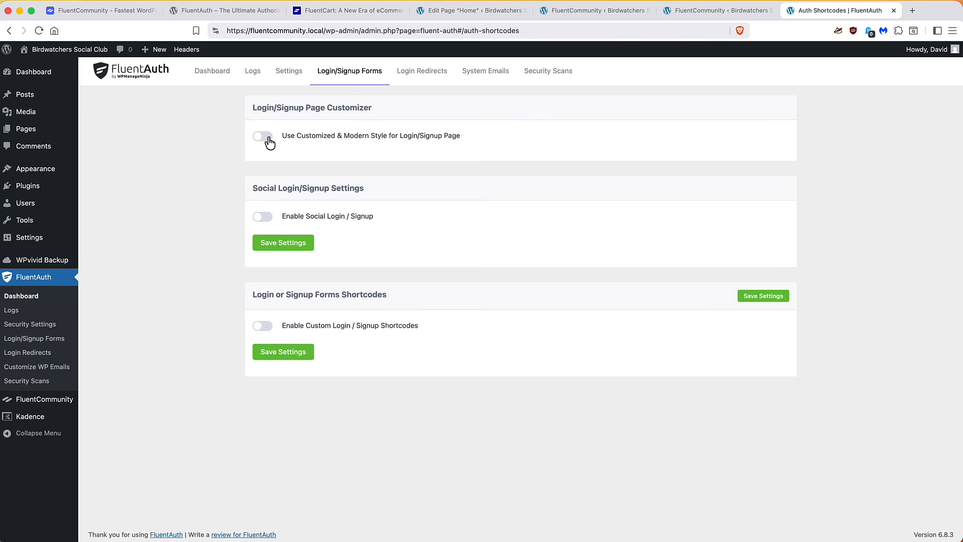
Enable the Customized & Modern Style and set community-logo-light.png as the login banner logo
click(267, 139)
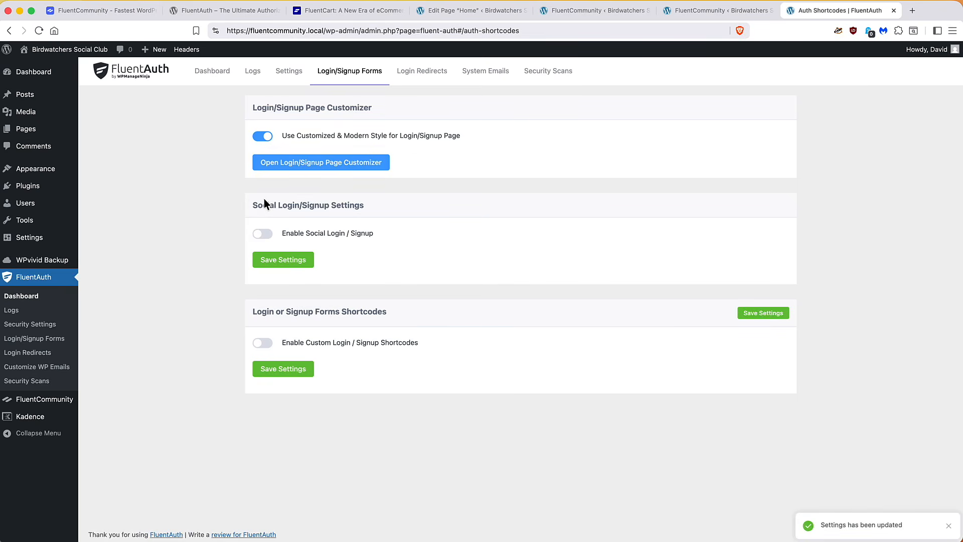
click(318, 167)
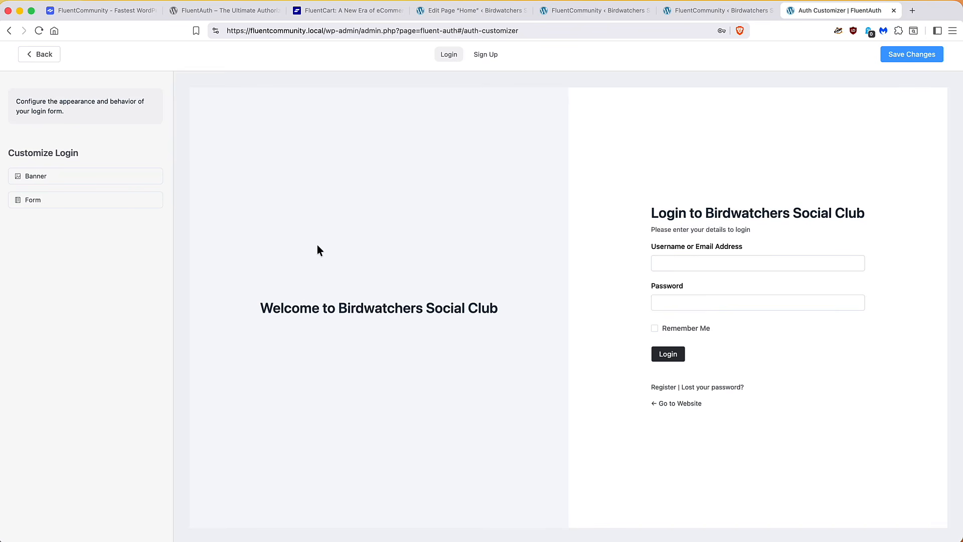
click(144, 176)
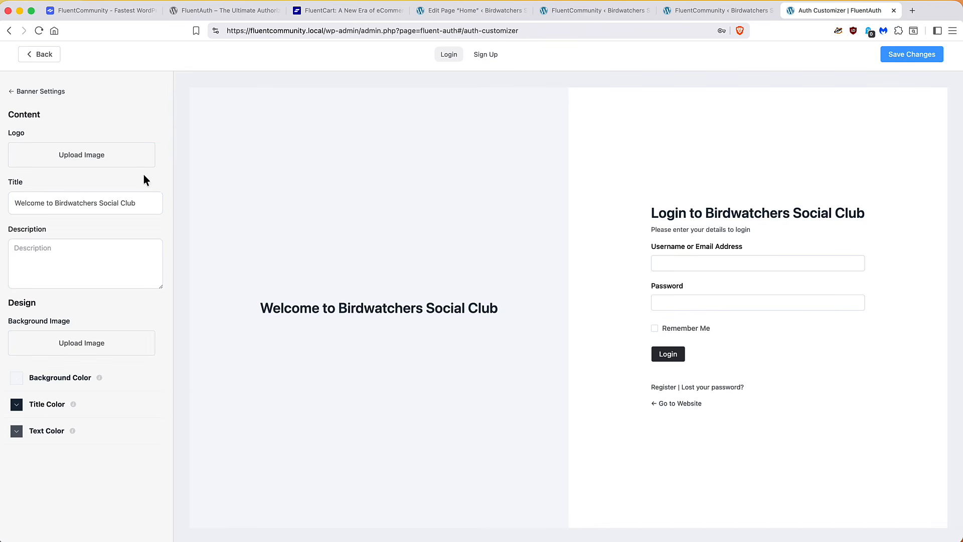
click(106, 156)
scroll(342, 343, down, 1)
click(535, 343)
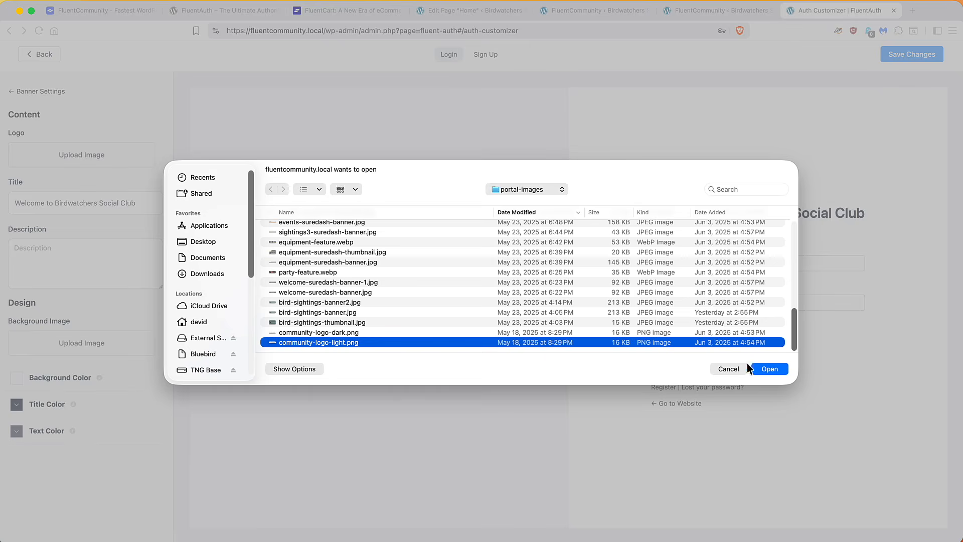
click(768, 370)
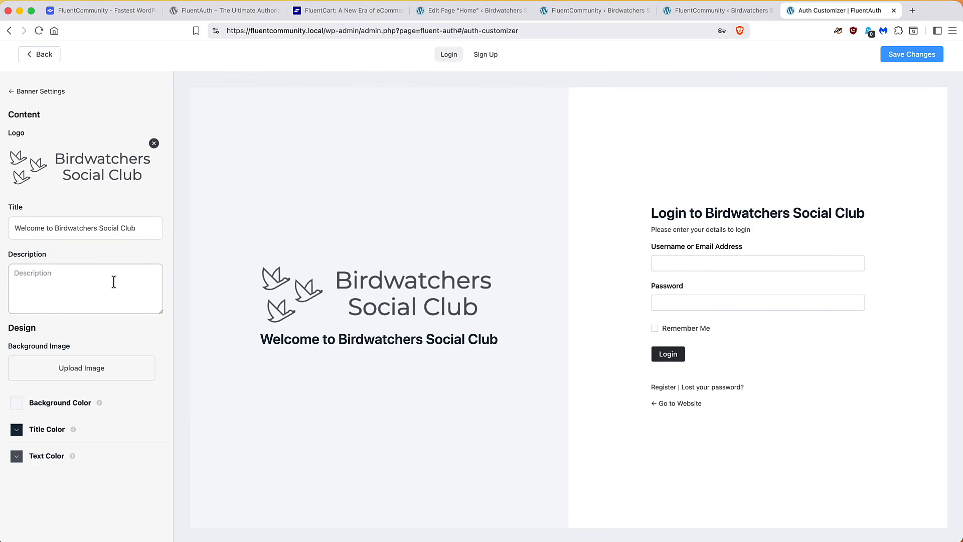
Set community-logo-light.png as the sign-up banner logo and save the customizer changes
click(494, 58)
mouse_move(123, 180)
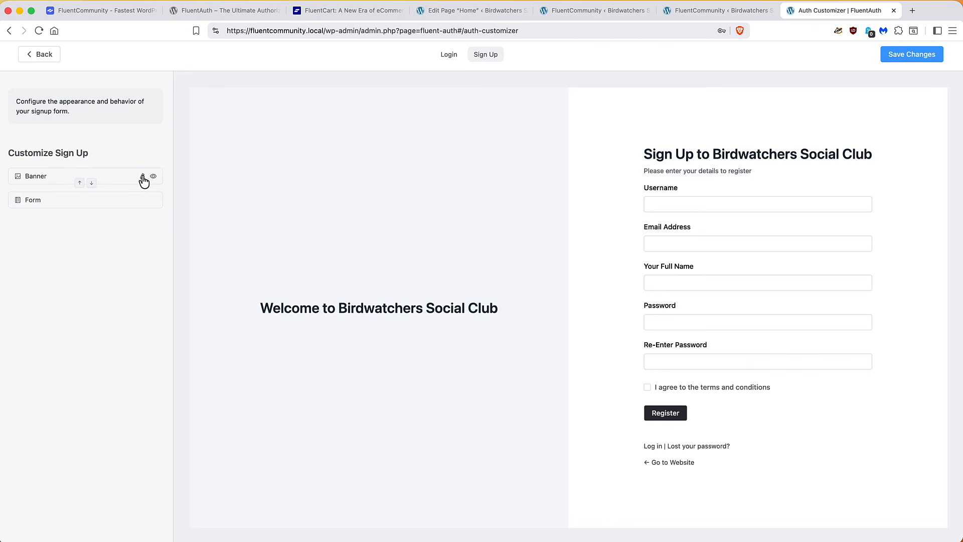
click(145, 176)
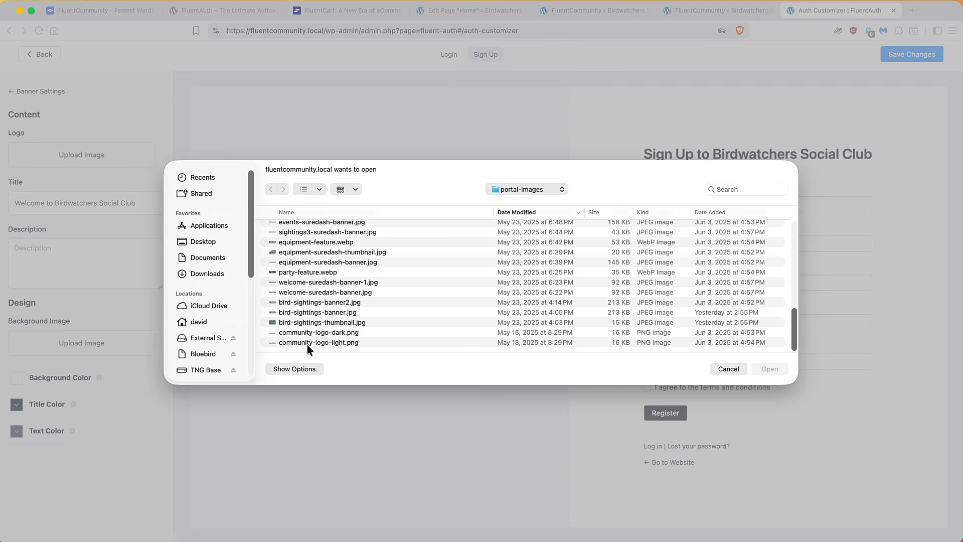
click(307, 342)
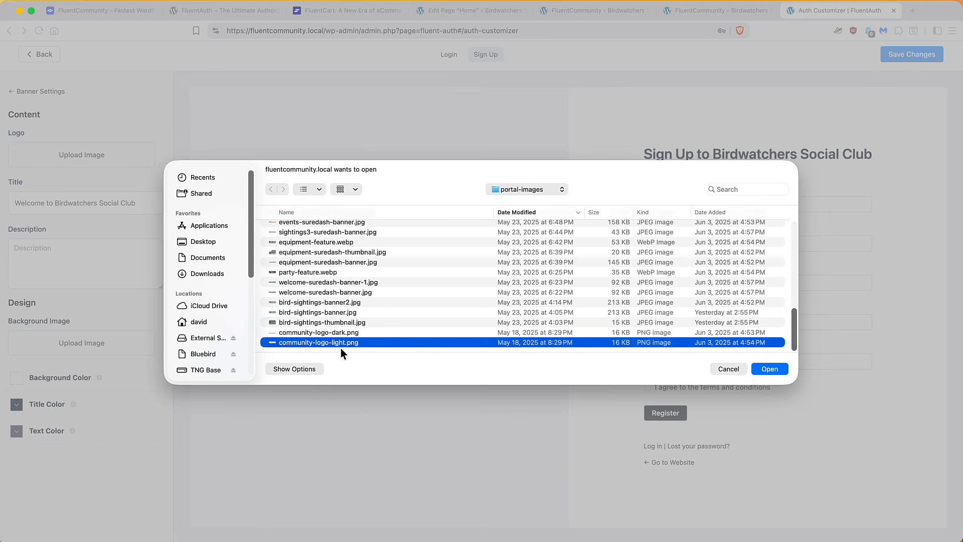
click(753, 369)
click(892, 59)
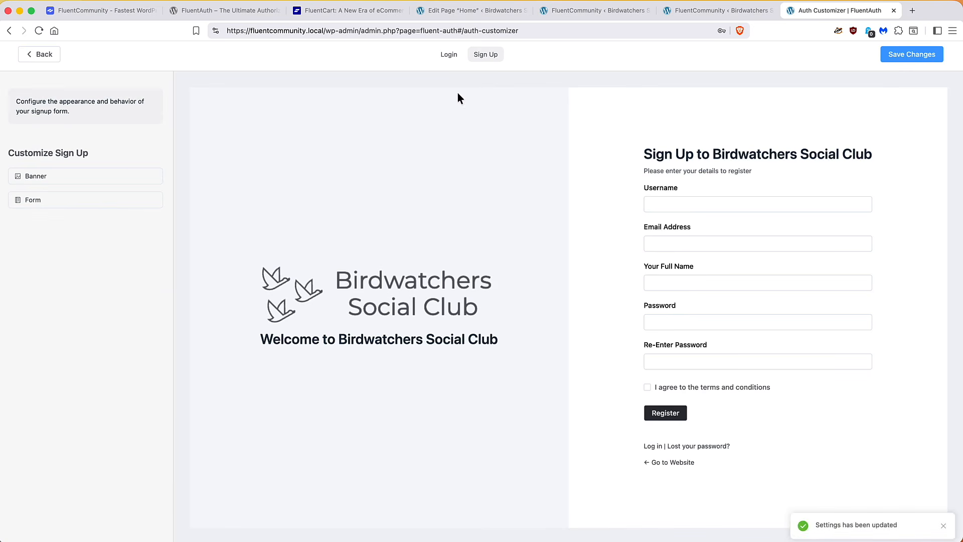
click(44, 55)
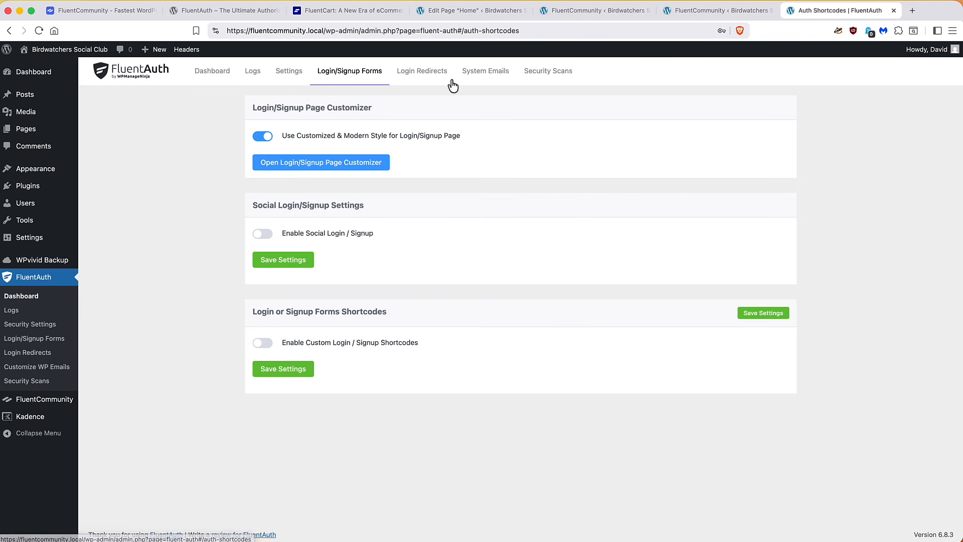
Browse the System Emails list of user and admin notifications, all at System Default
click(484, 76)
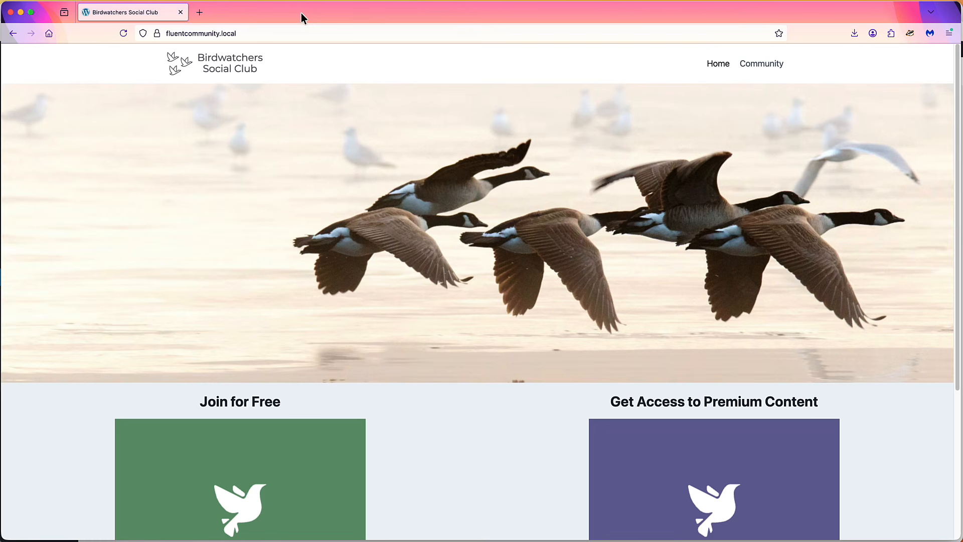
scroll(249, 179, down, 3)
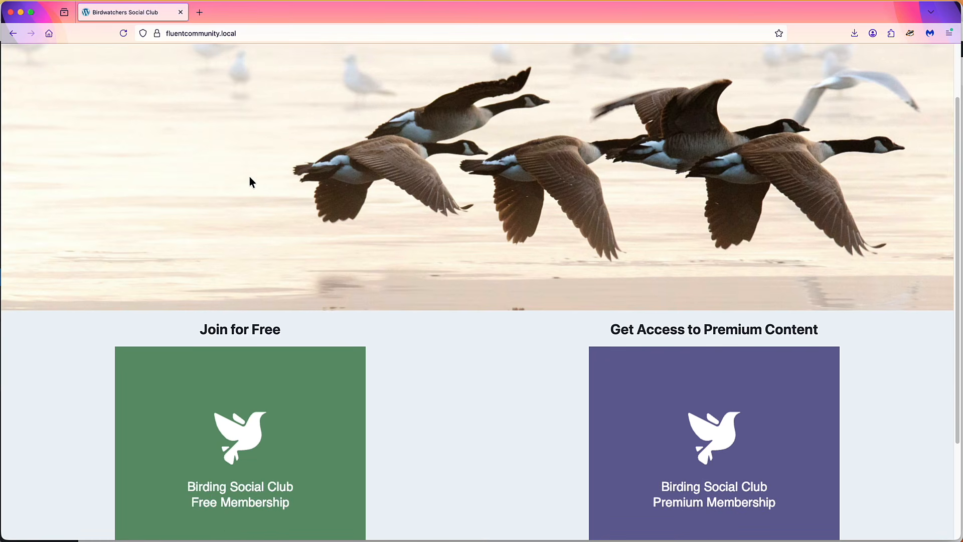
scroll(250, 178, down, 2)
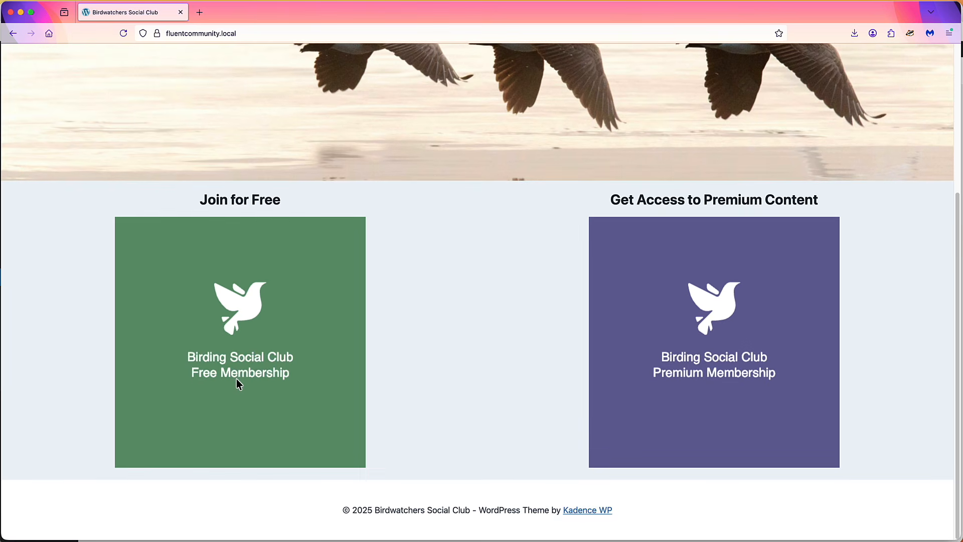
scroll(236, 378, up, 5)
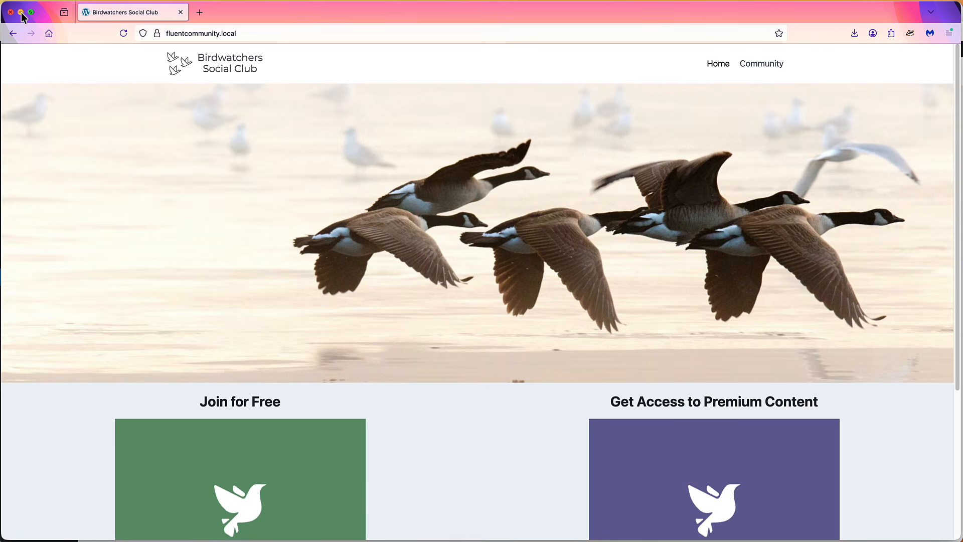
click(21, 13)
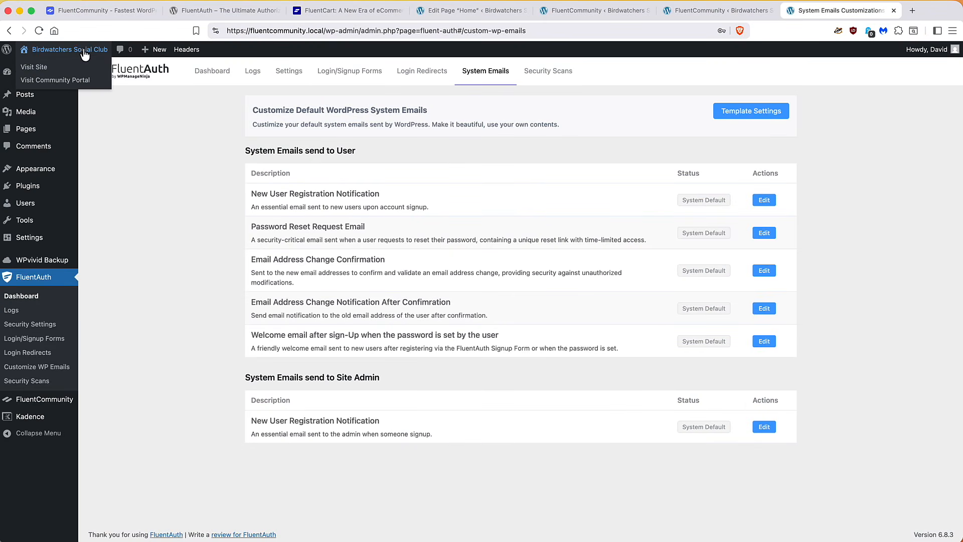
Add a 'Join for Free' button under the green free membership card on the Home page
click(84, 50)
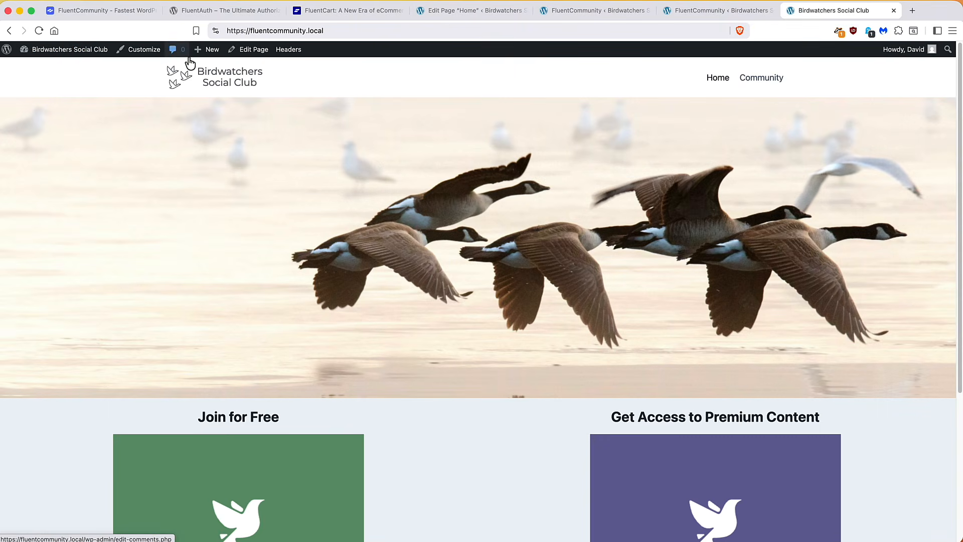
click(250, 50)
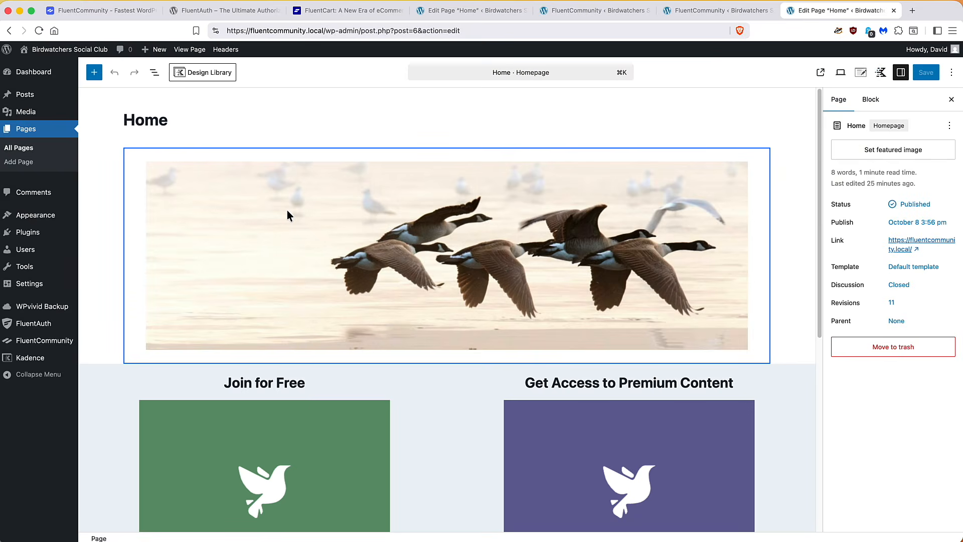
scroll(287, 210, down, 5)
click(262, 372)
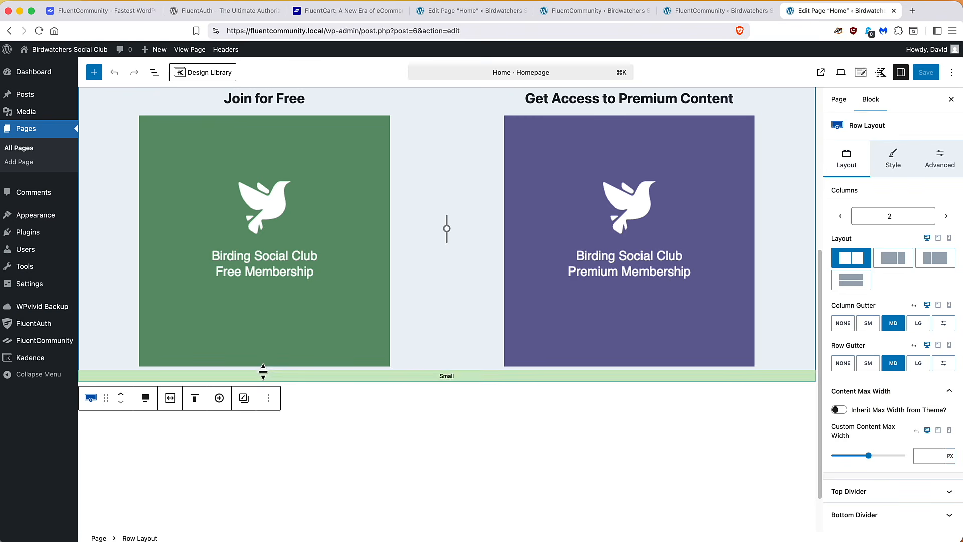
click(266, 361)
click(404, 339)
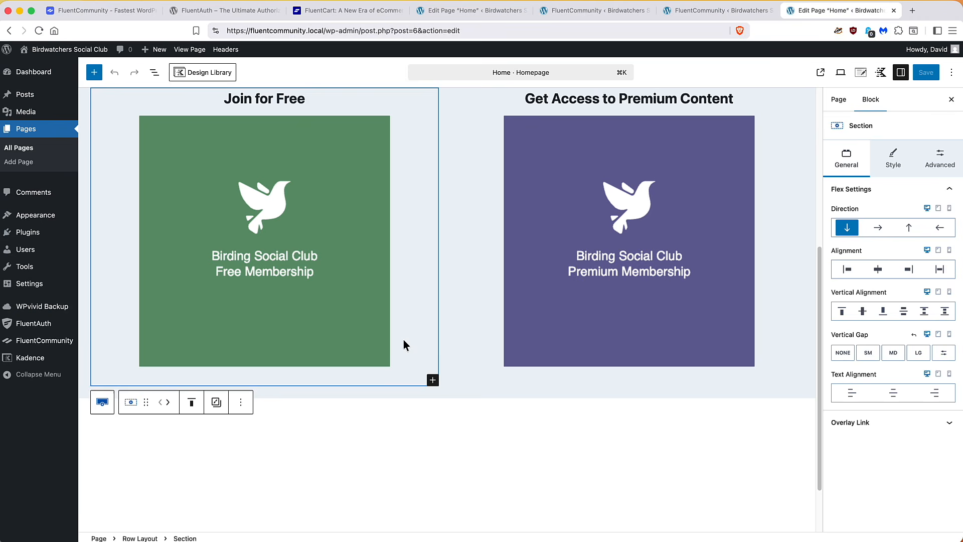
click(432, 381)
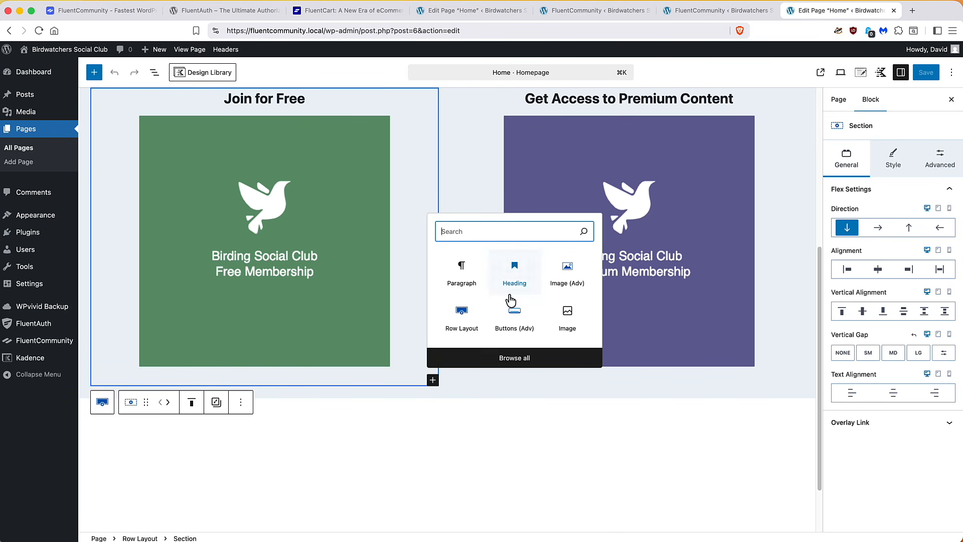
click(509, 311)
text(J)
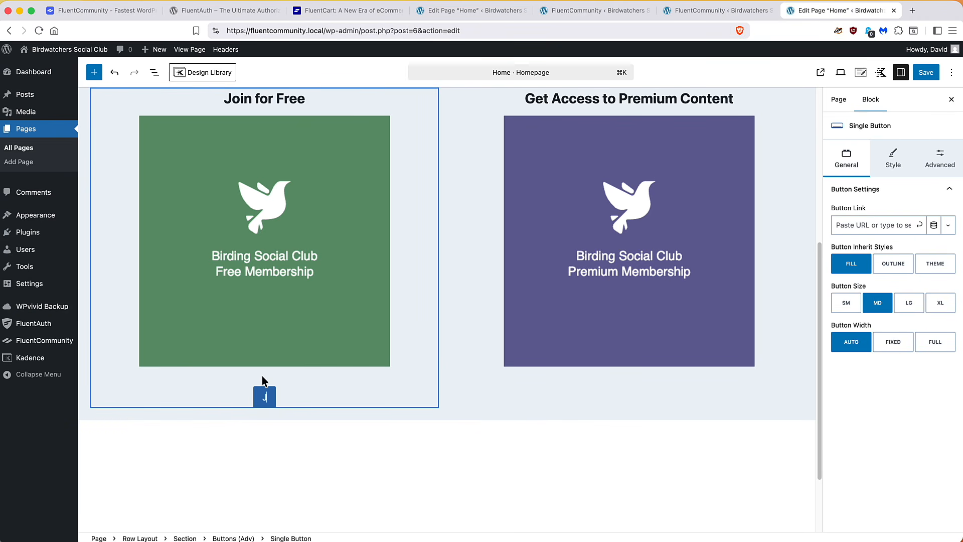
text(oin for)
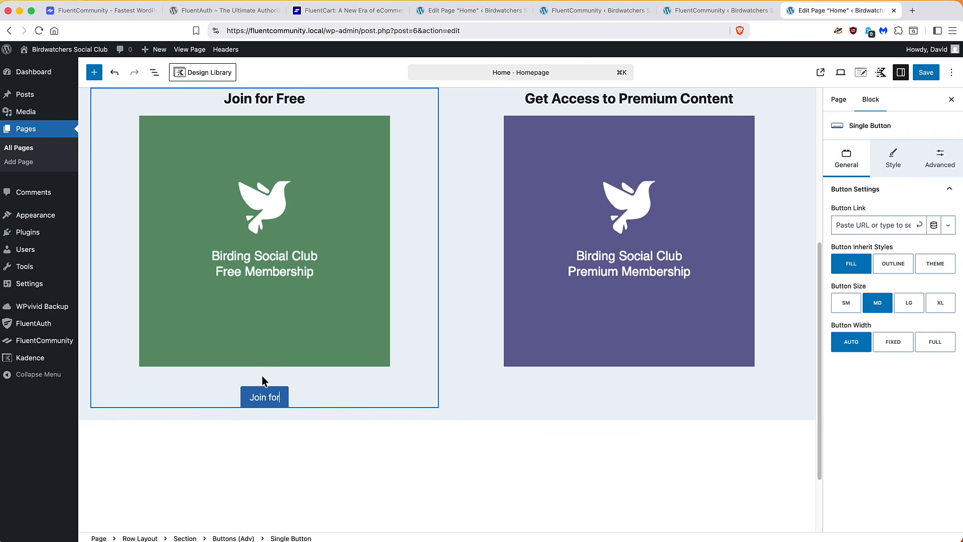
text( Free)
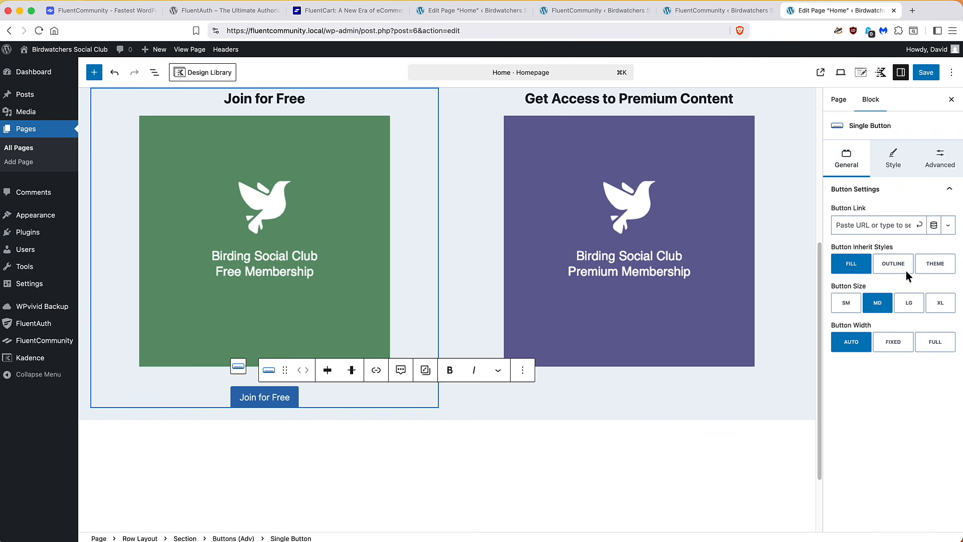
Give the button an Outline style, link it to the registration address, and save the page
click(891, 269)
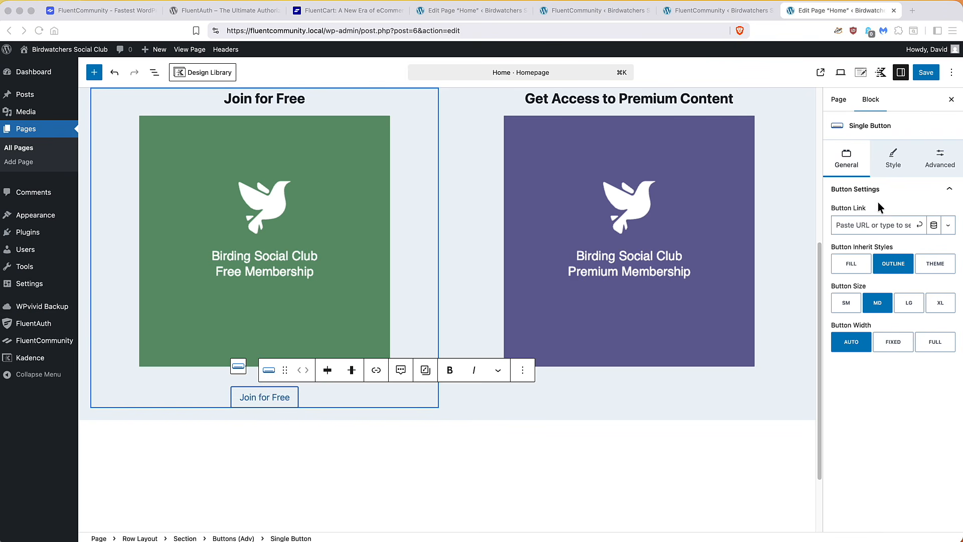
click(842, 225)
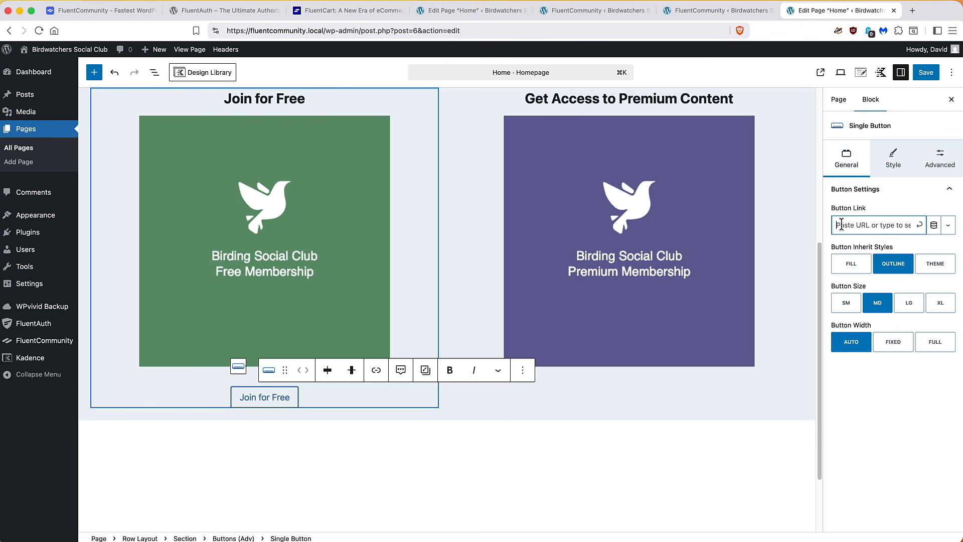
text(http)
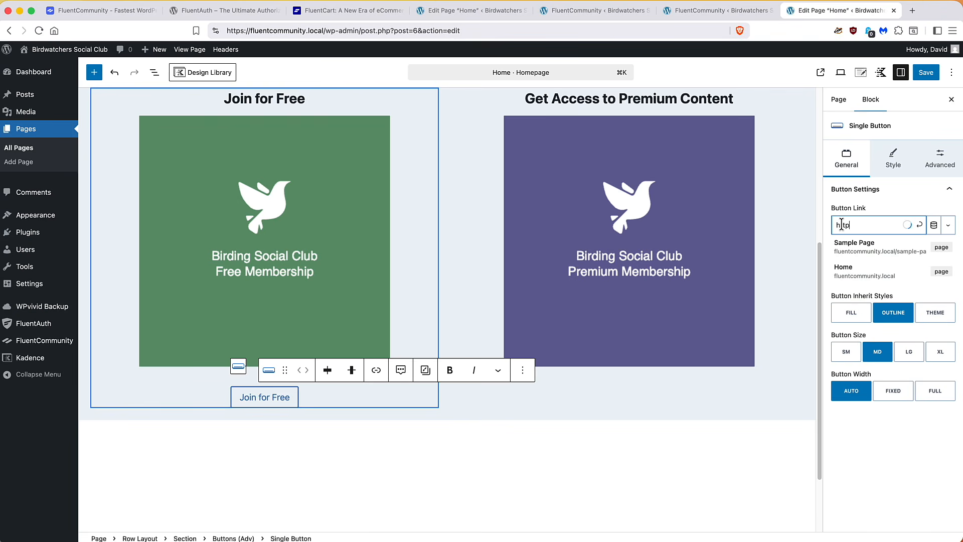
text(://fluentcommunity)
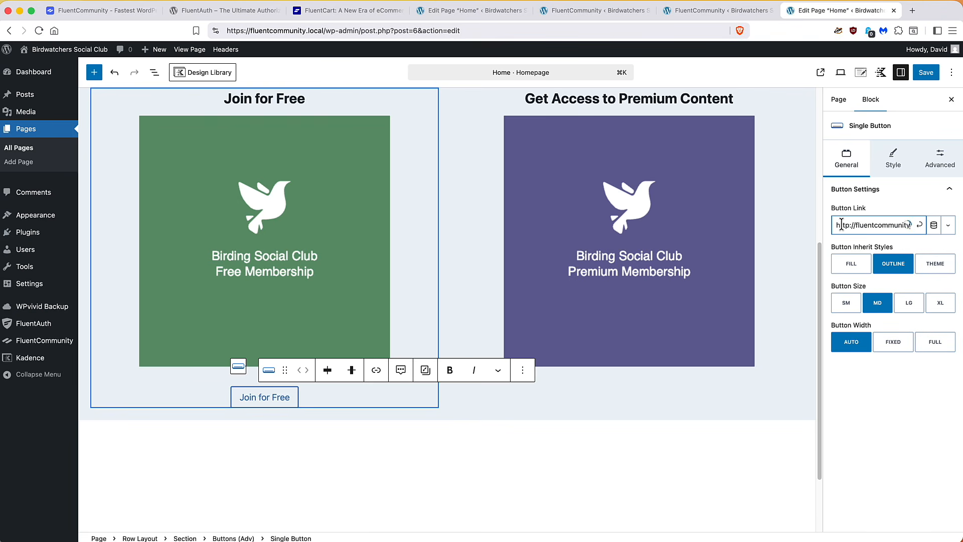
text(.local/)
text(wp-login.php?action=register)
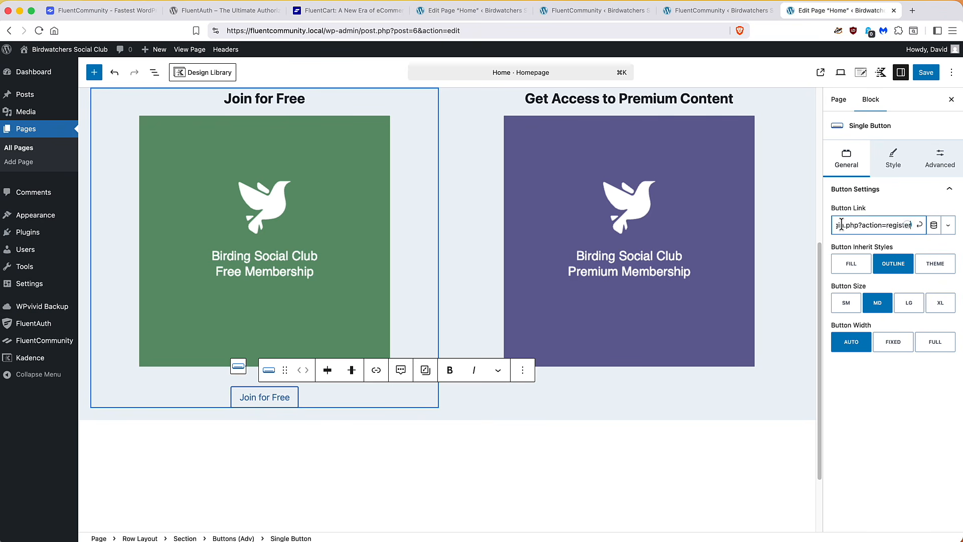
click(922, 226)
click(924, 74)
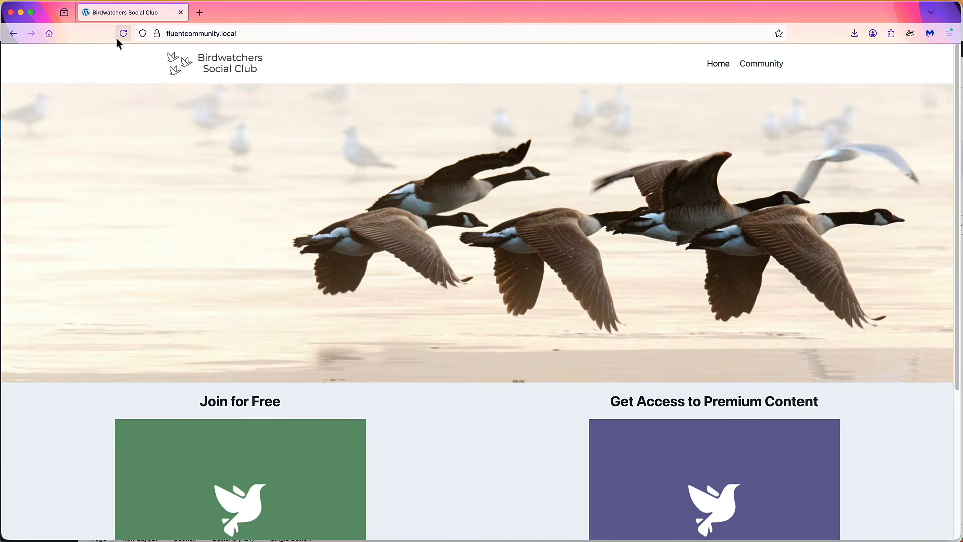
Enable 'Anyone can register' in General Settings and save the change
click(122, 39)
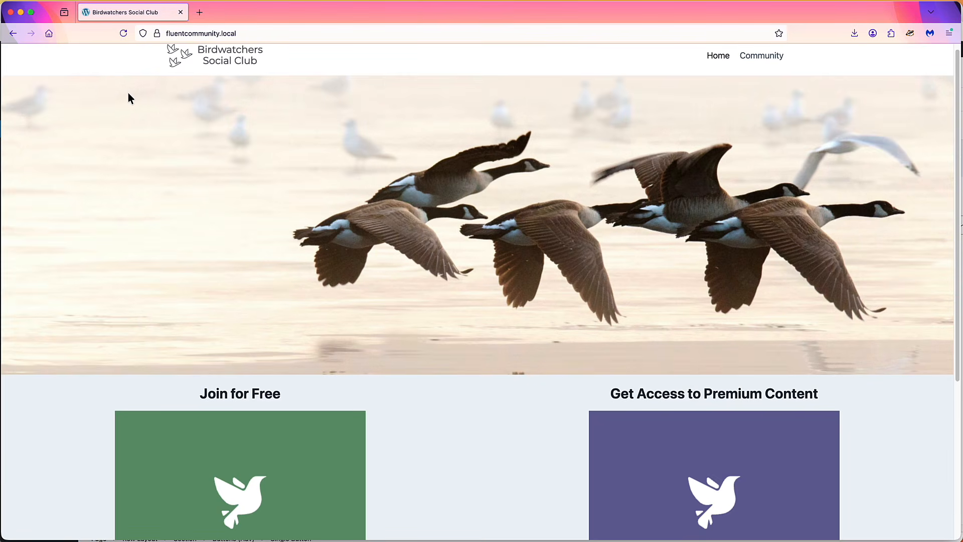
click(21, 12)
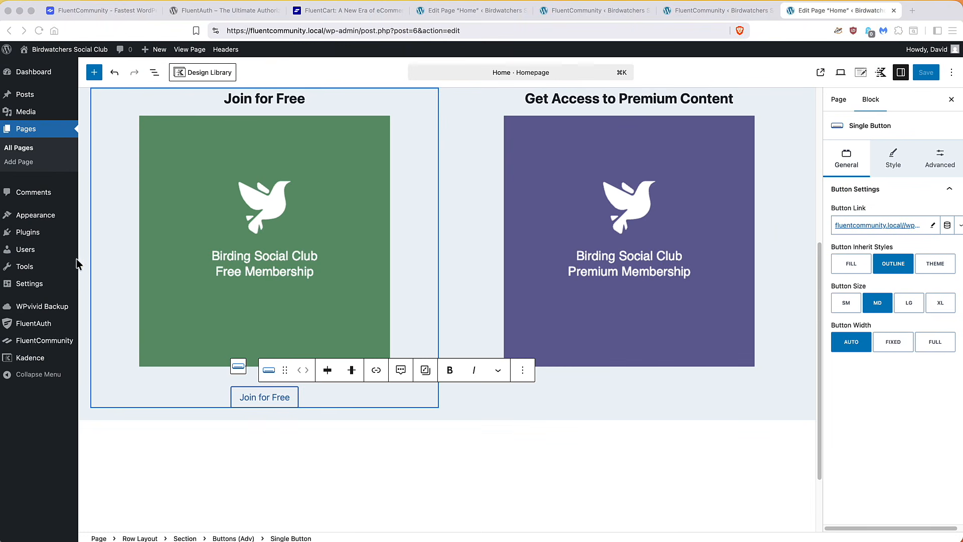
click(28, 285)
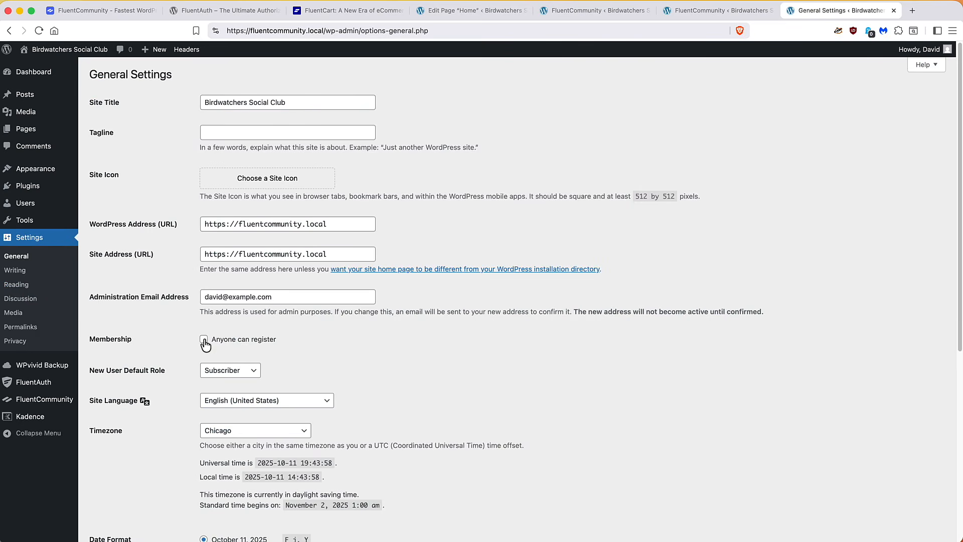
click(204, 339)
scroll(125, 332, down, 5)
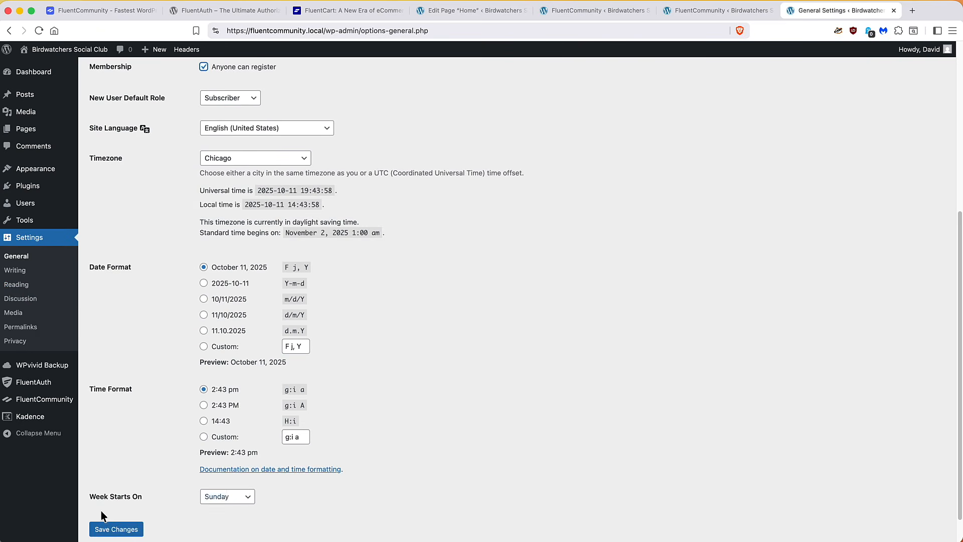
click(110, 530)
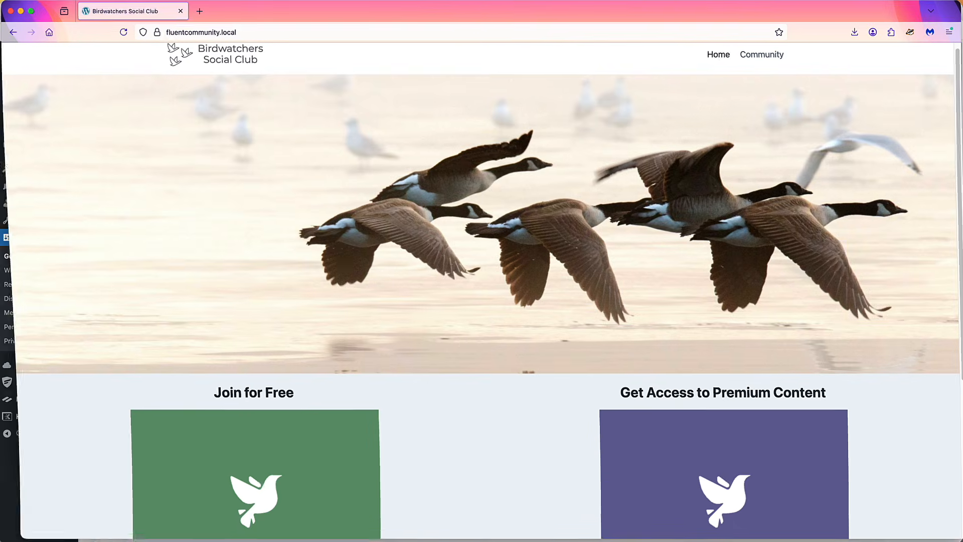
Open the signup form via Join for Free and enter the new member's username, e-mail and full name
scroll(397, 304, down, 5)
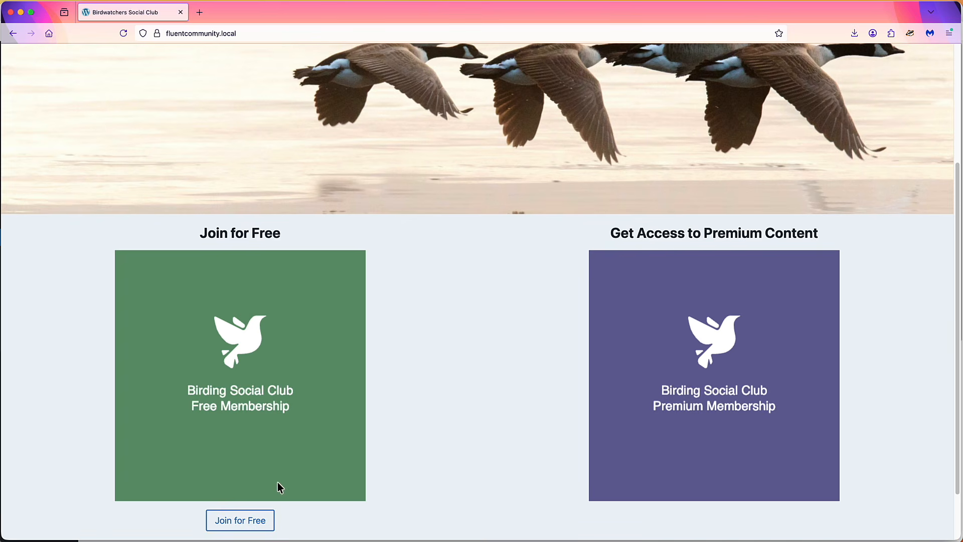
click(252, 523)
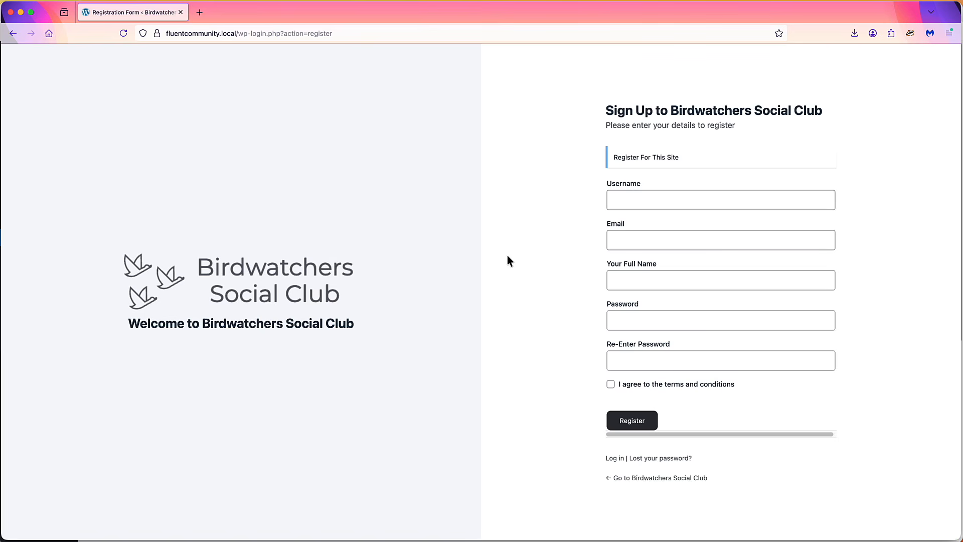
click(622, 200)
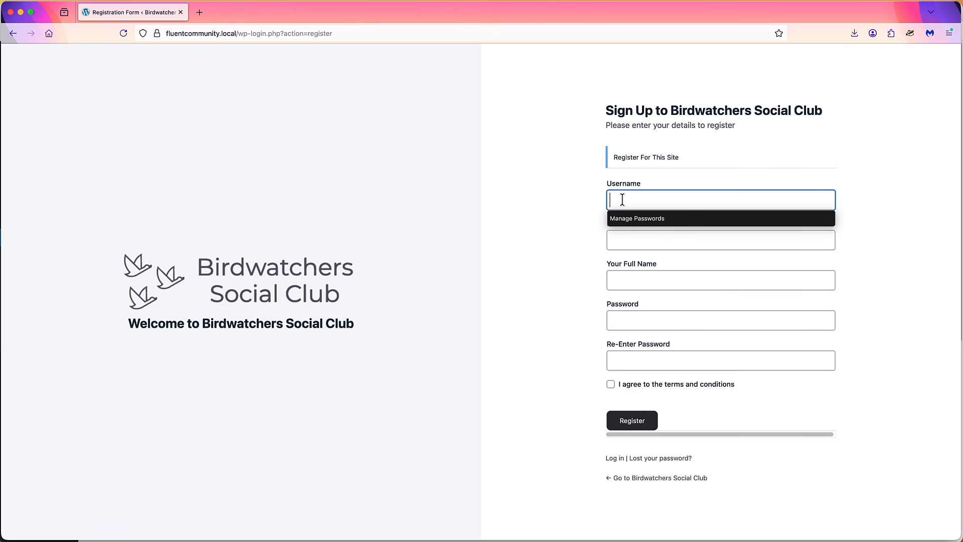
text(Pippa)
key(Tab)
text(pippa@example.com)
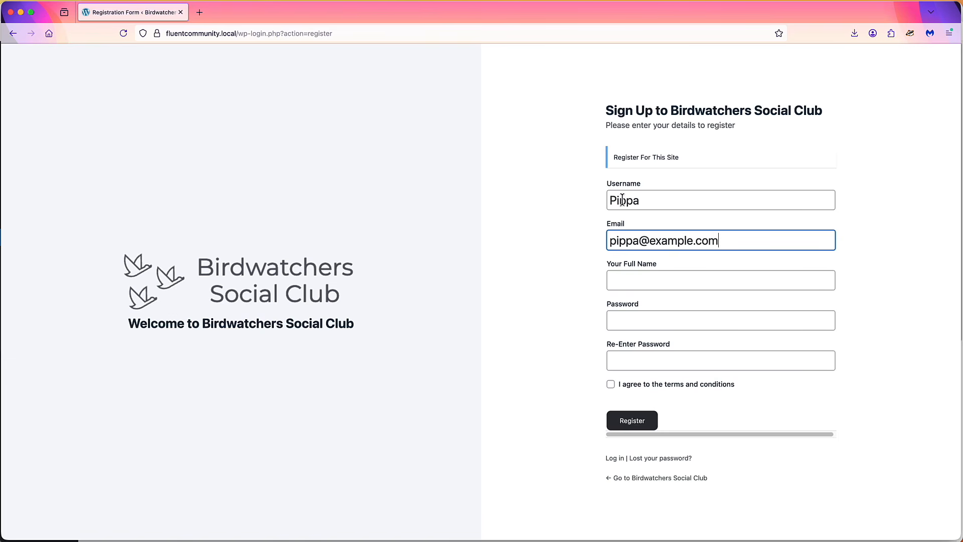
key(Tab)
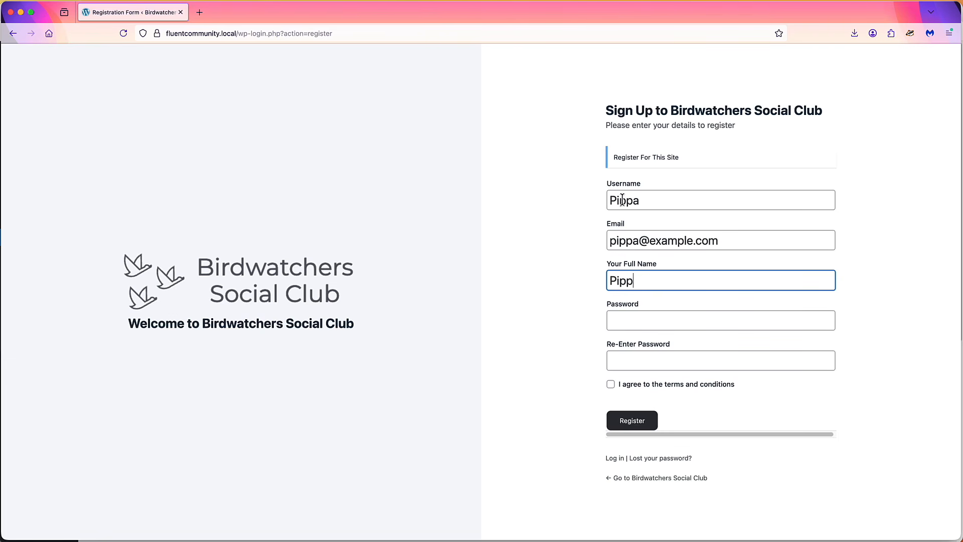
Enter and confirm the member's password, accept the terms, and submit the registration
key(Tab)
text(••••••)
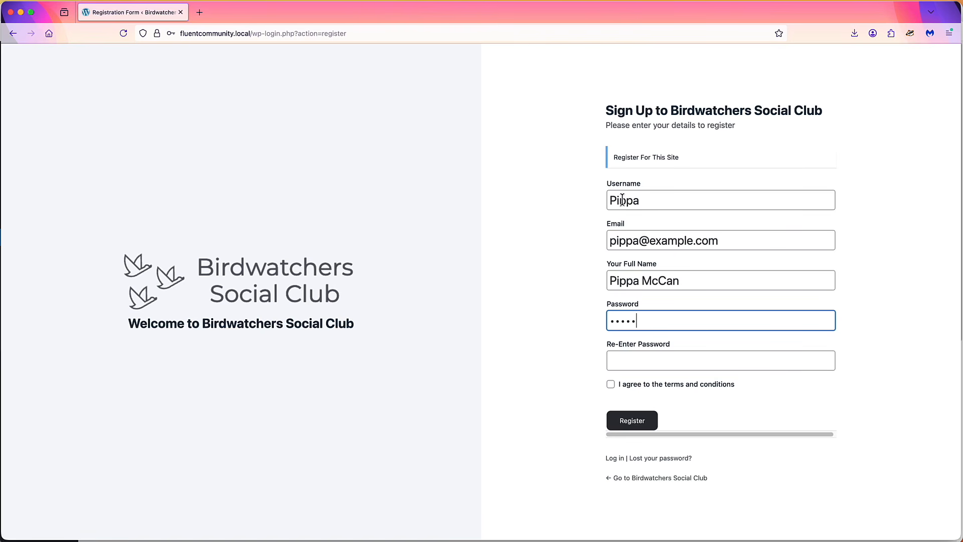
key(Tab)
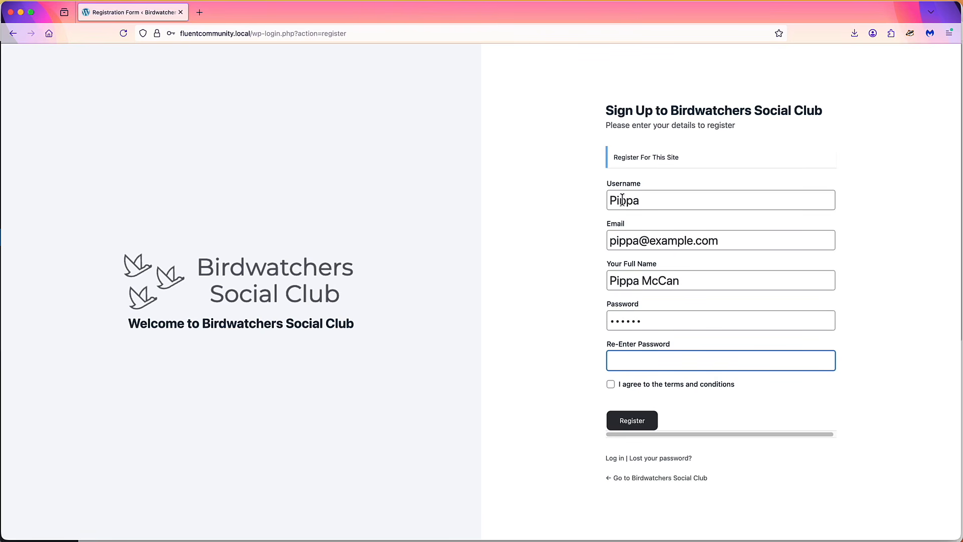
text(••••••)
click(611, 384)
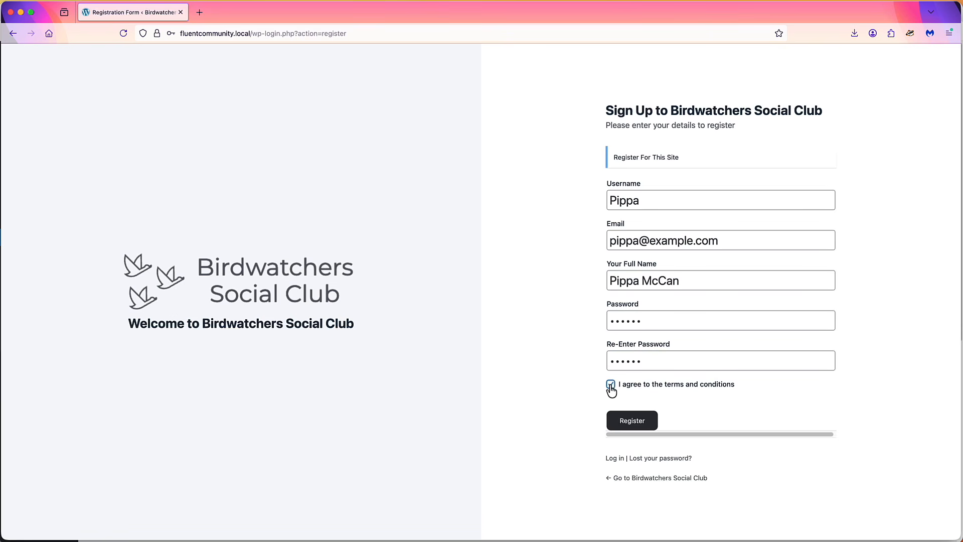
click(632, 421)
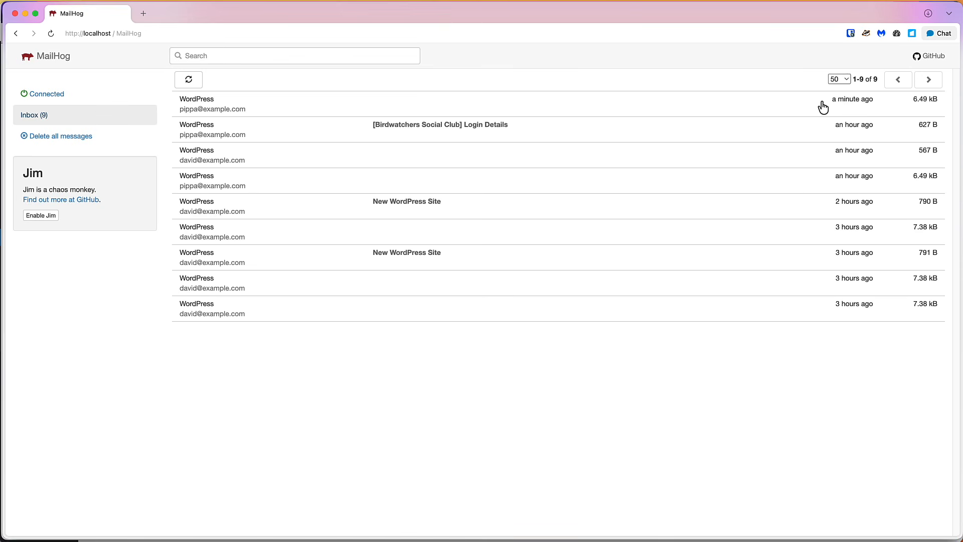
Open the newest verification email in MailHog, select its code, and return to the signup form
click(234, 106)
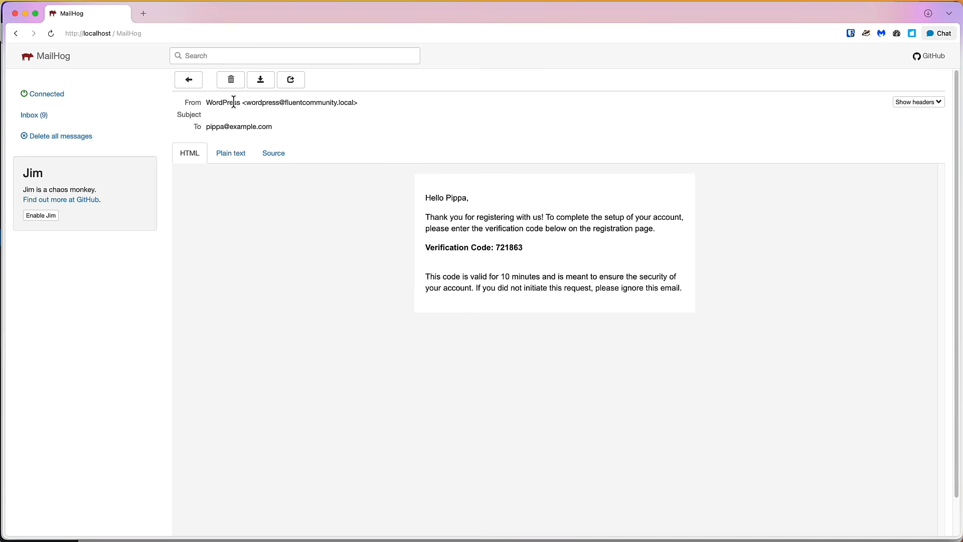
double_click(508, 247)
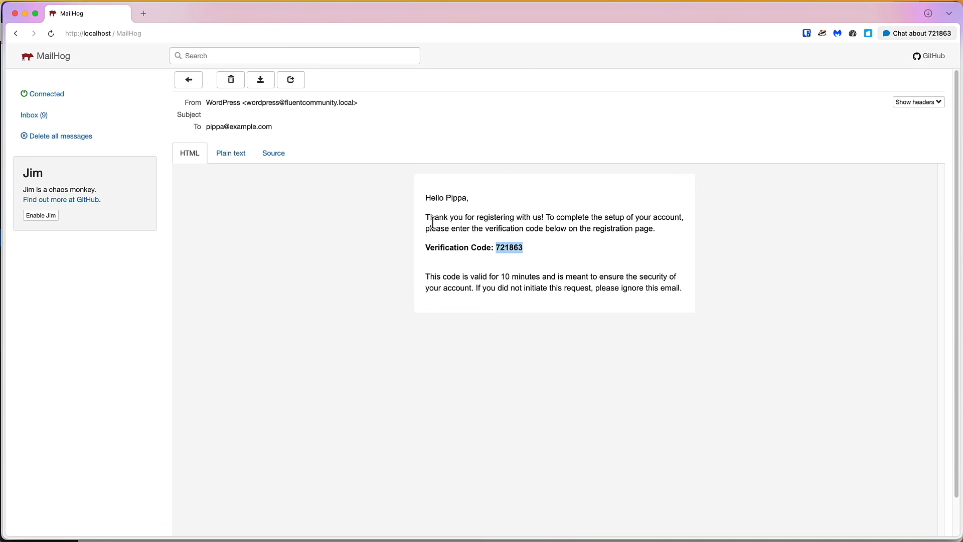
click(26, 14)
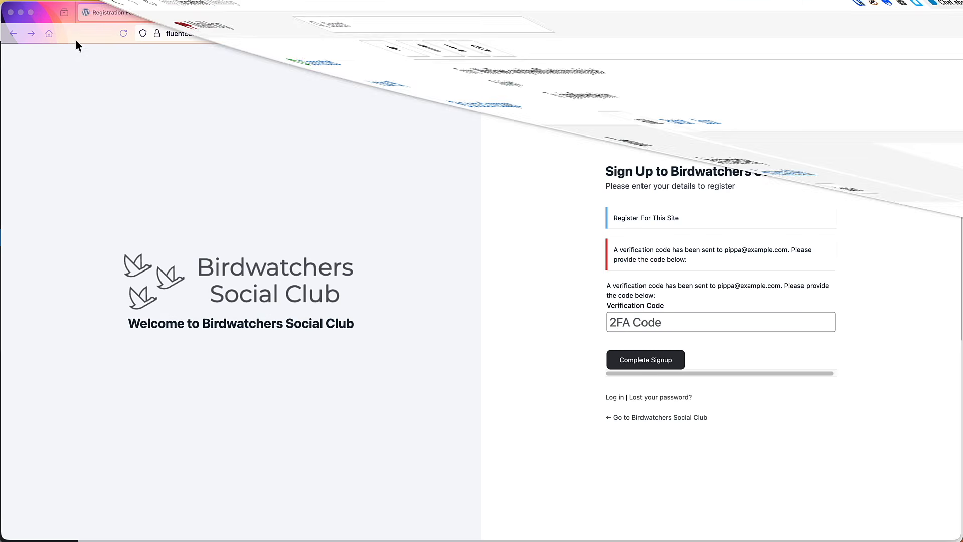
Complete signup with the verification code, then open the Bird Photography and All About Birds courses
click(626, 321)
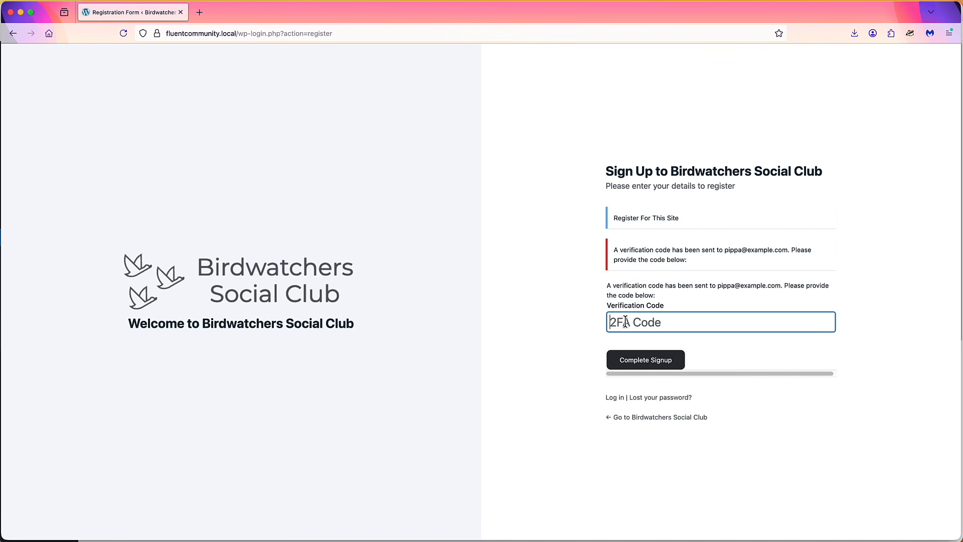
click(653, 367)
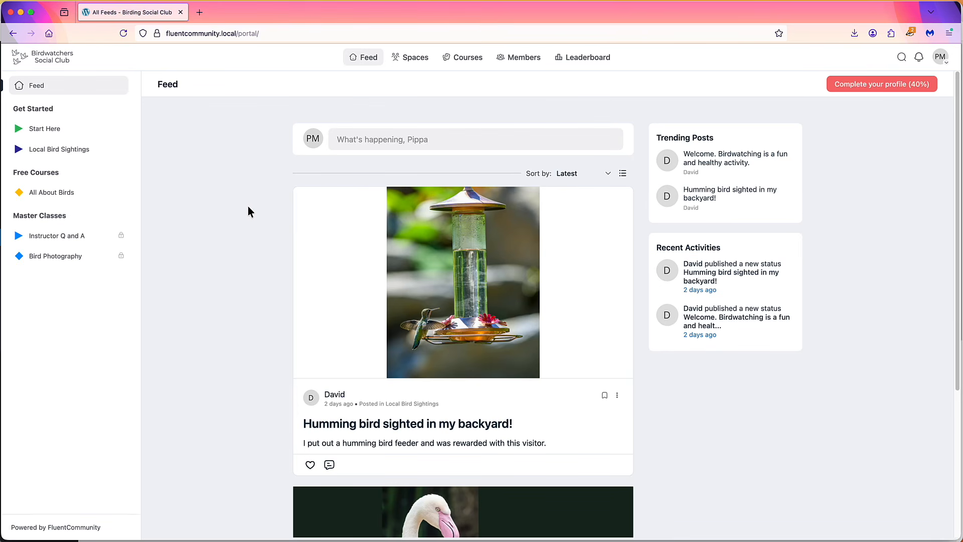
scroll(249, 207, down, 4)
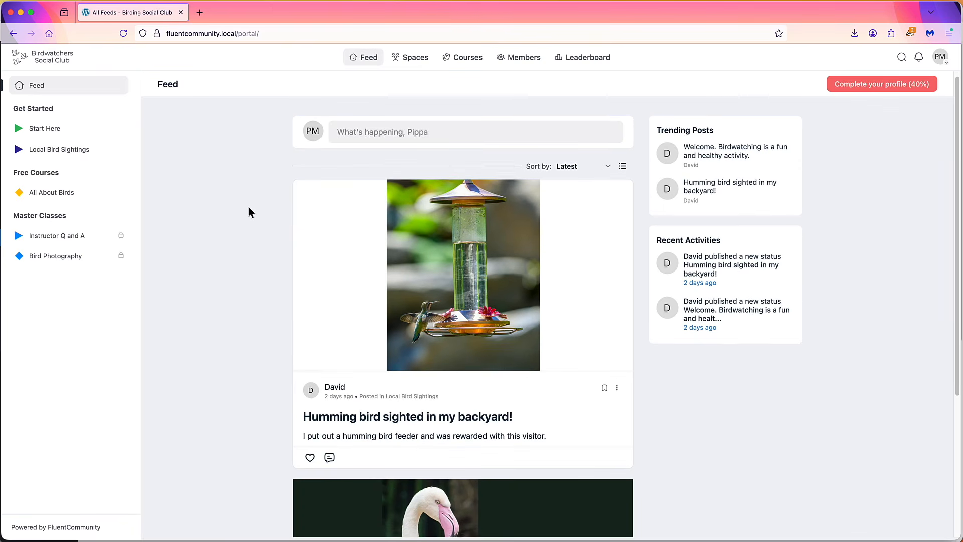
scroll(252, 214, up, 4)
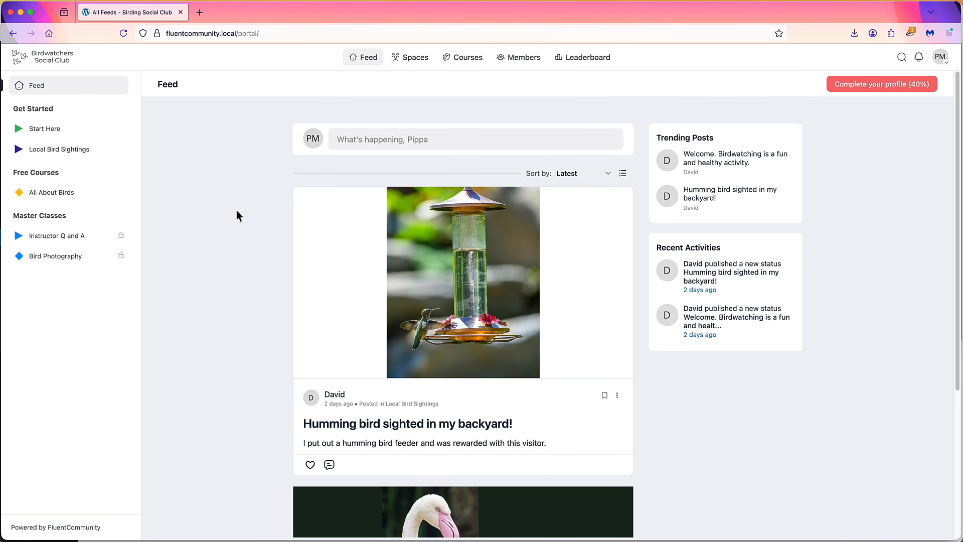
click(51, 257)
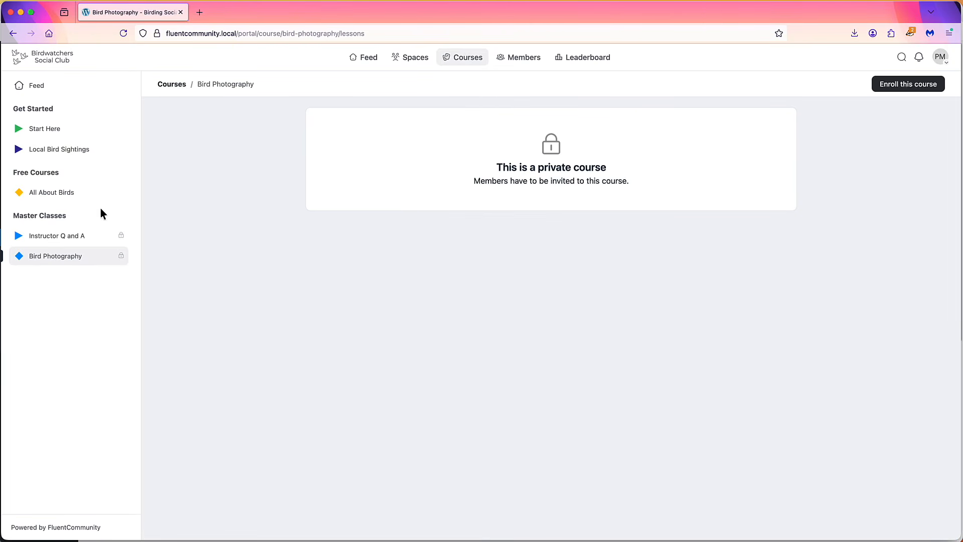
click(65, 194)
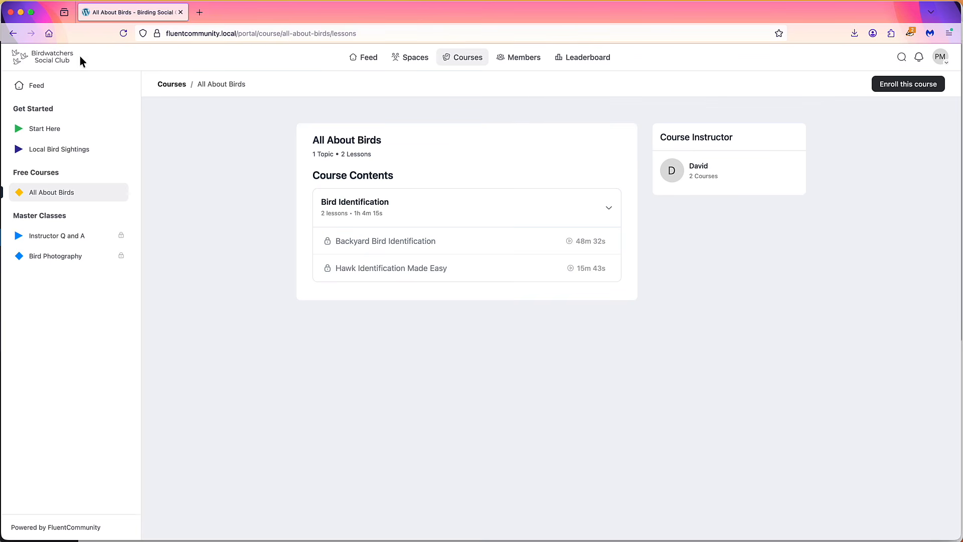
Upload fluent-cart-pro-1.1.3.zip through Add Plugin, install it, and activate FluentCart Pro
click(21, 12)
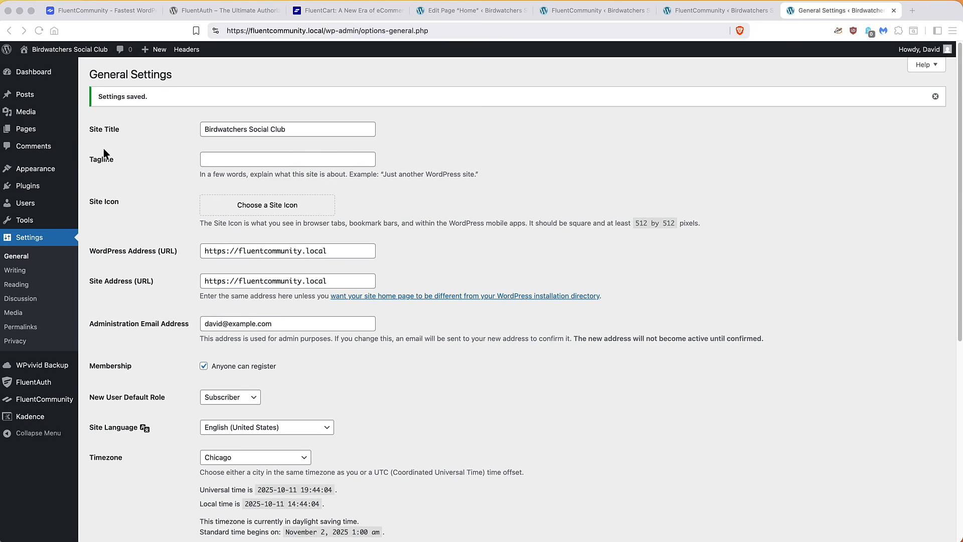
scroll(113, 138, down, 1)
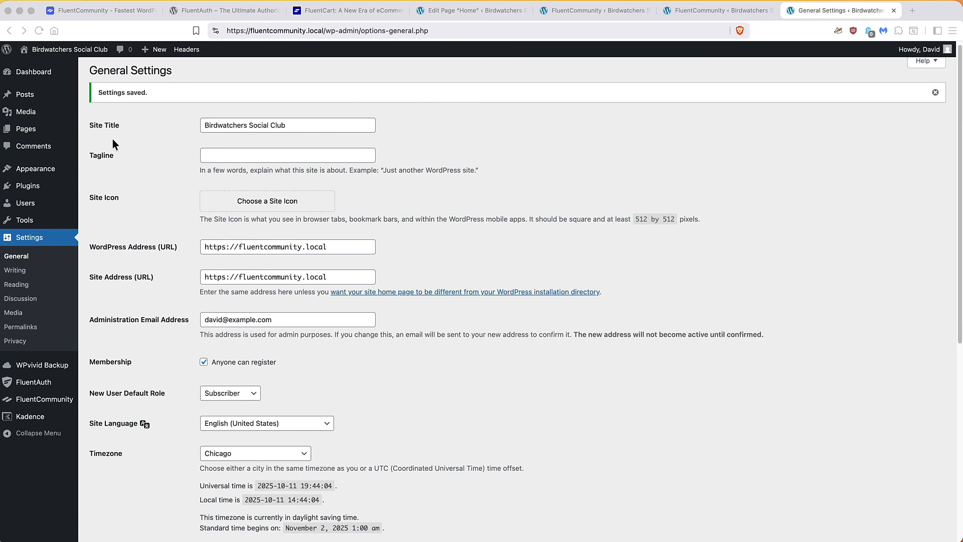
scroll(112, 140, down, 10)
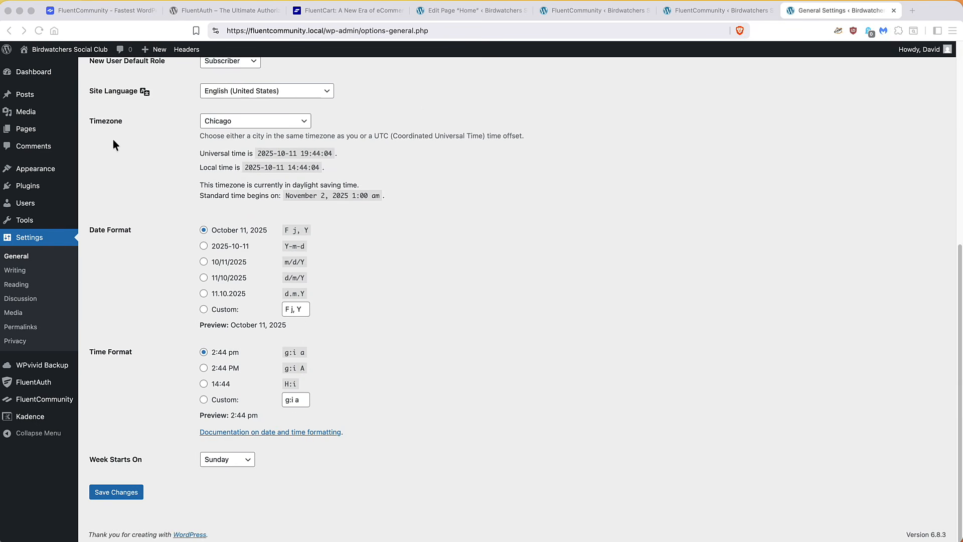
click(30, 189)
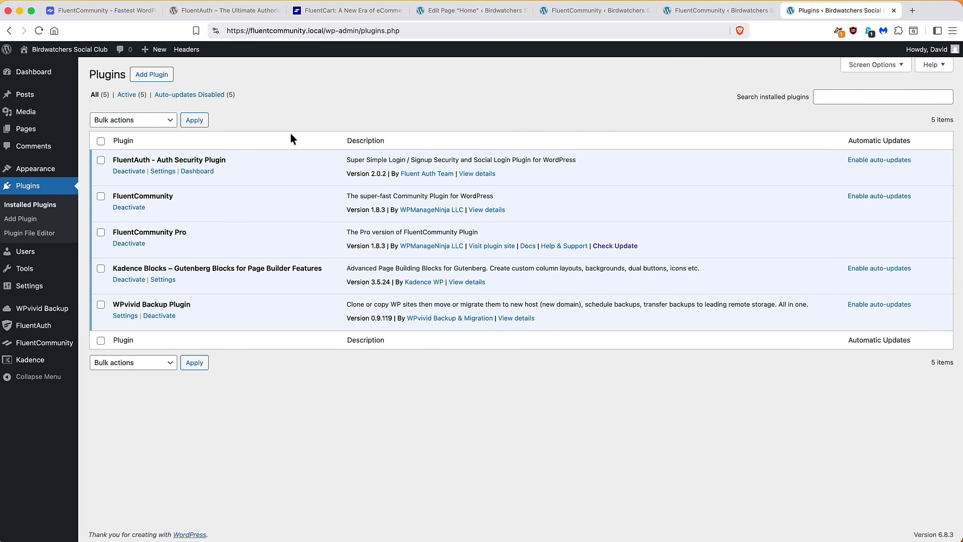
click(151, 76)
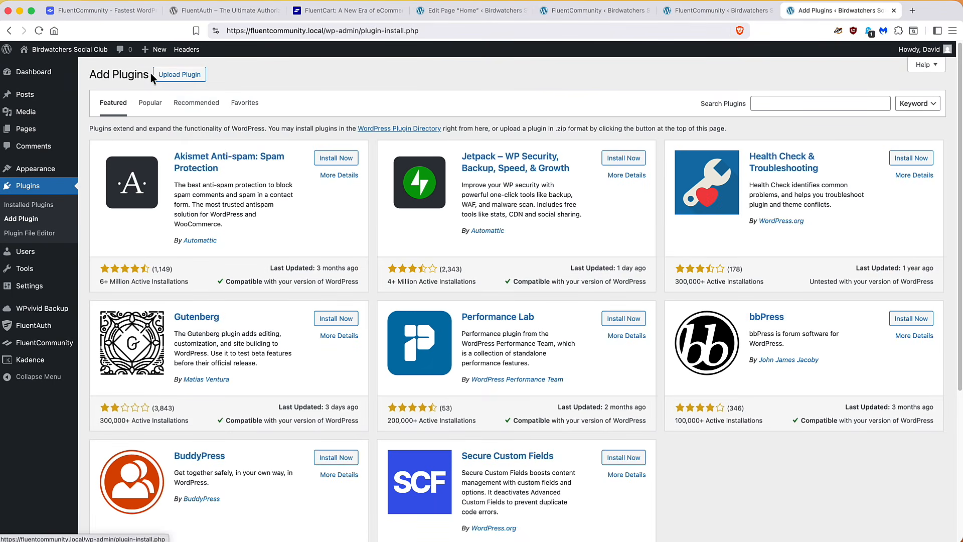
click(191, 81)
click(452, 166)
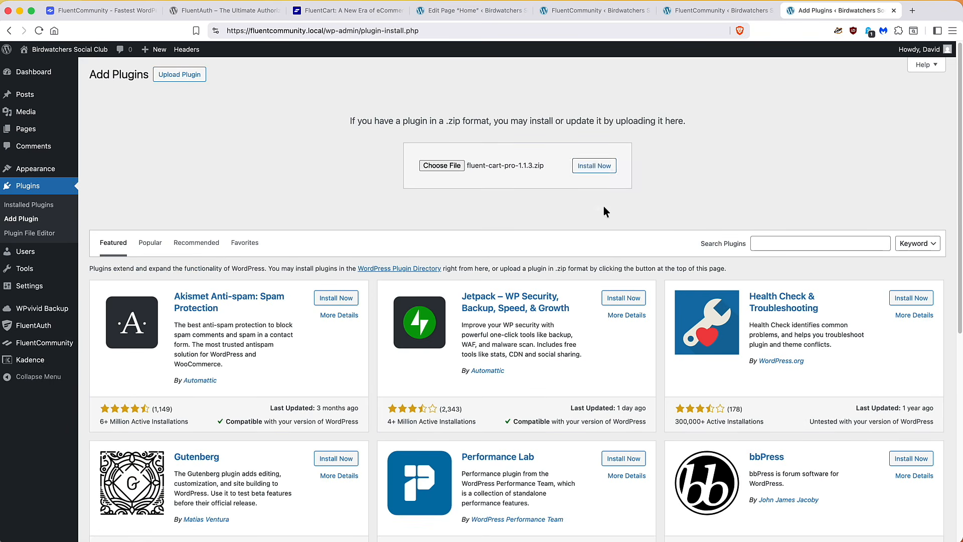
click(593, 165)
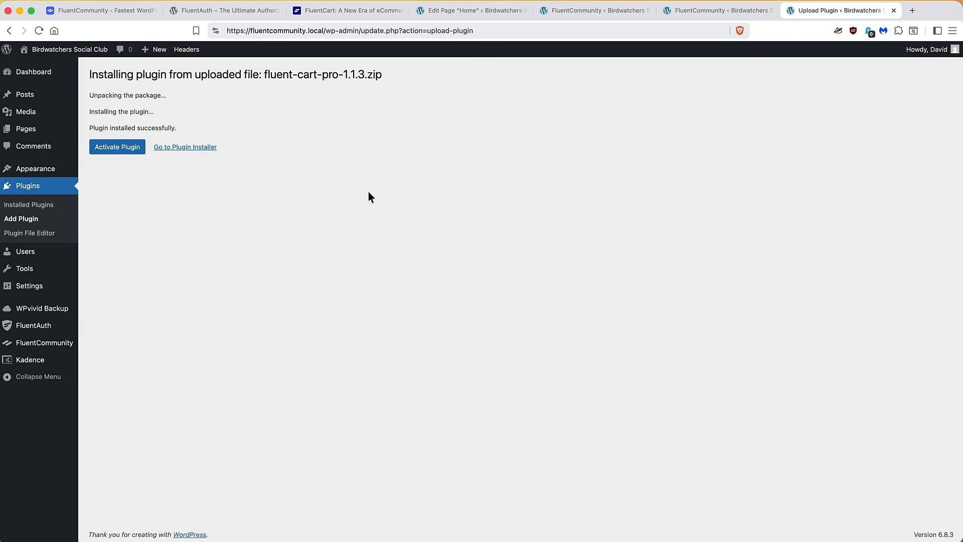
click(118, 151)
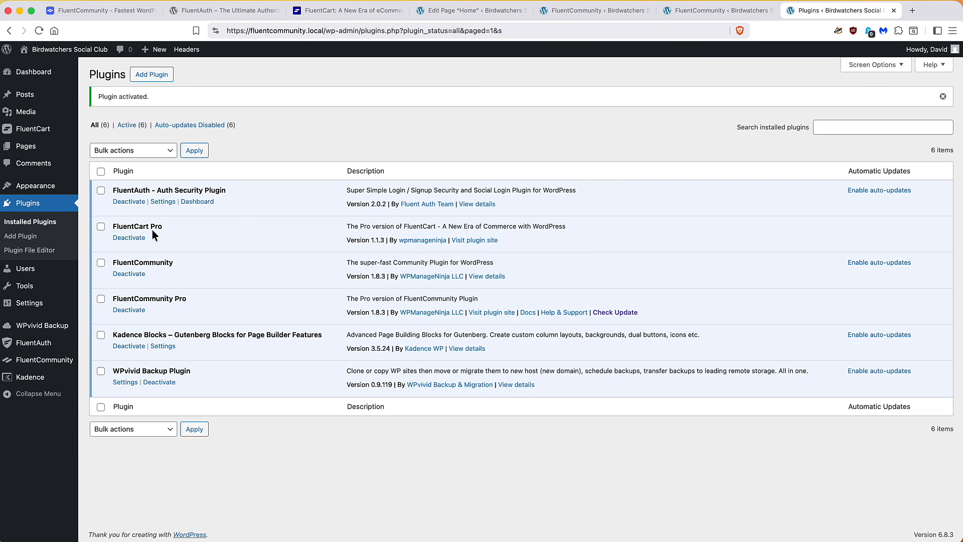
Install the FluentCart core plugin and set the store country to United States (US)
click(51, 132)
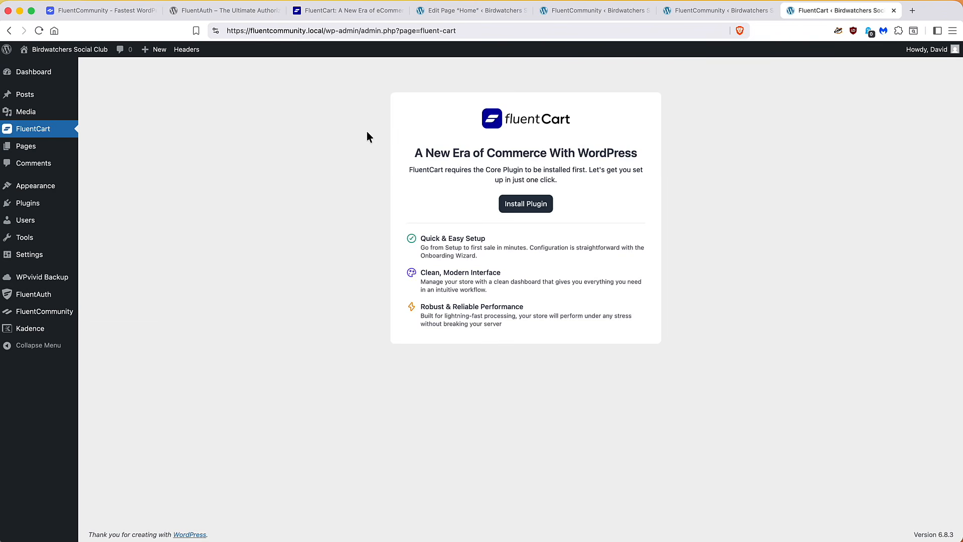
click(527, 210)
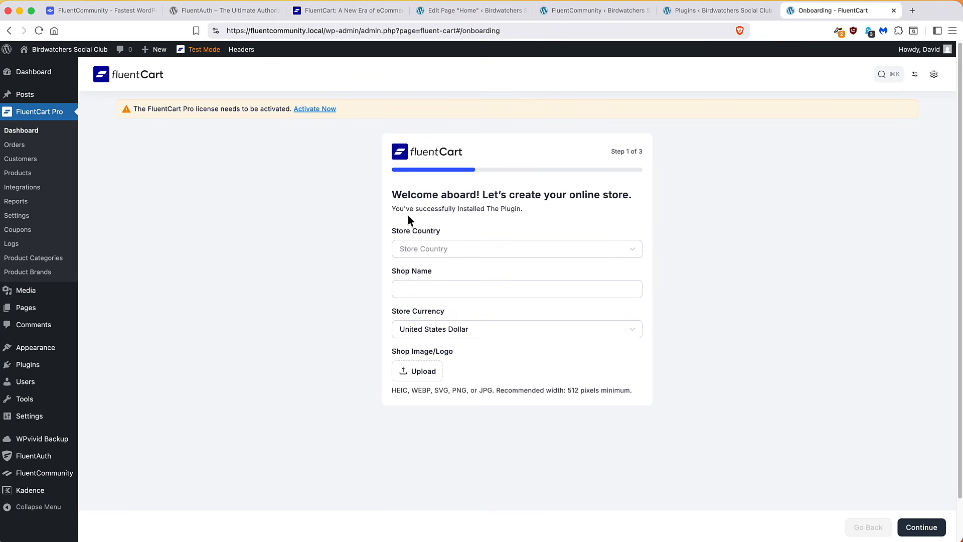
click(457, 249)
text(unit)
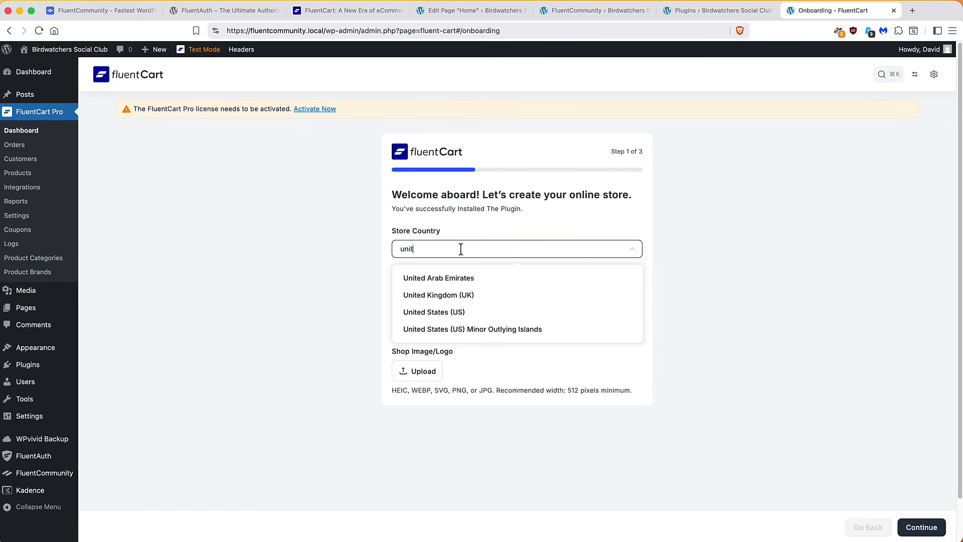
click(434, 311)
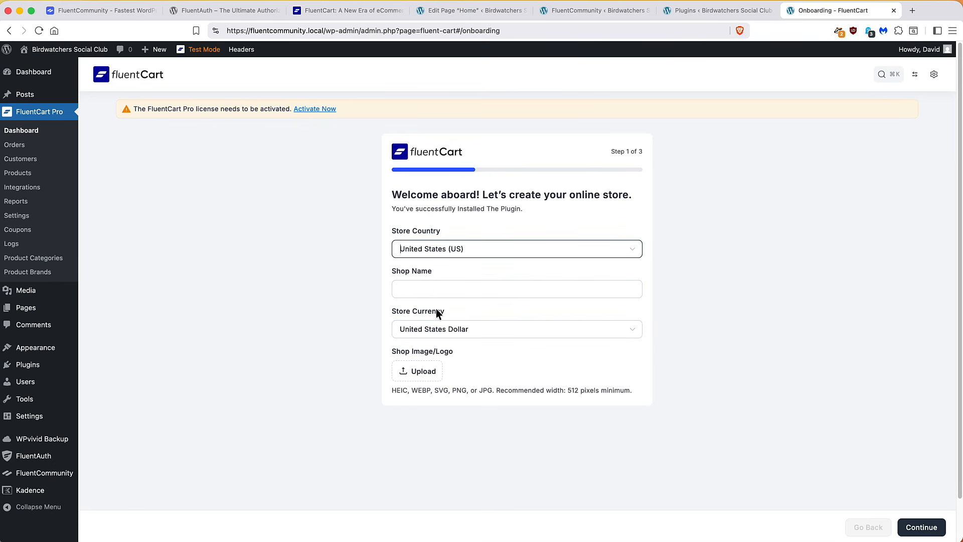
Name the shop 'Birdwatchers Community Shop' and use the Birdwatchers Social Club logo from the Media Library
click(440, 285)
text(Bir)
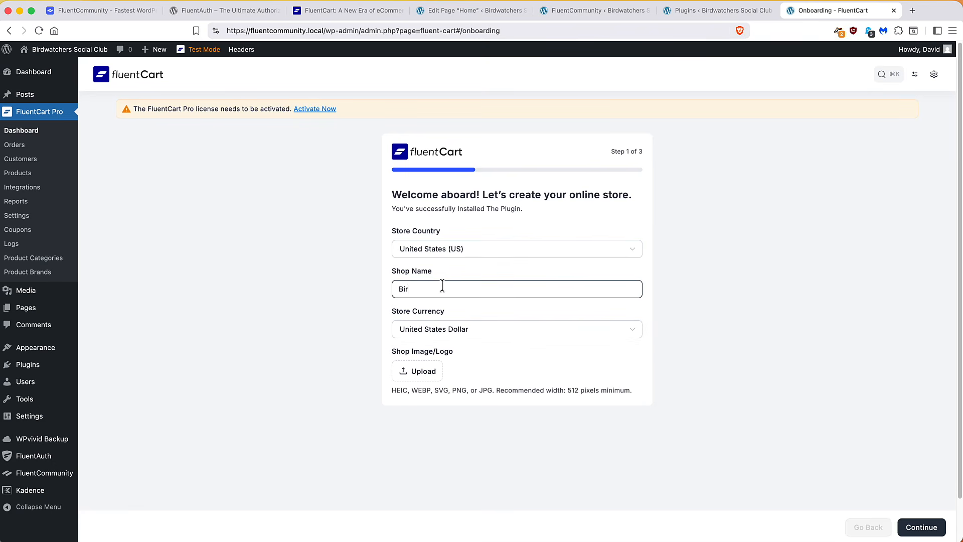
text(dwatchers Community Shop)
click(419, 372)
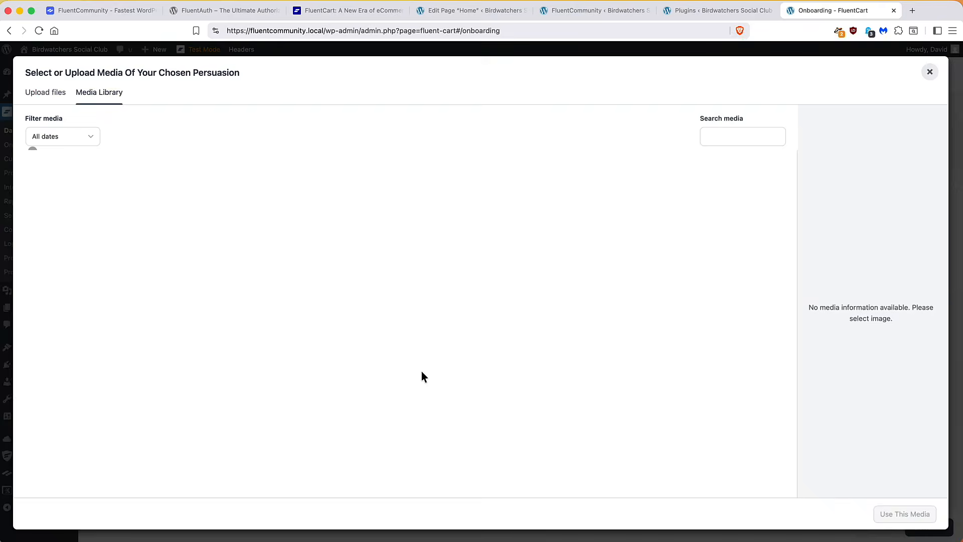
click(217, 201)
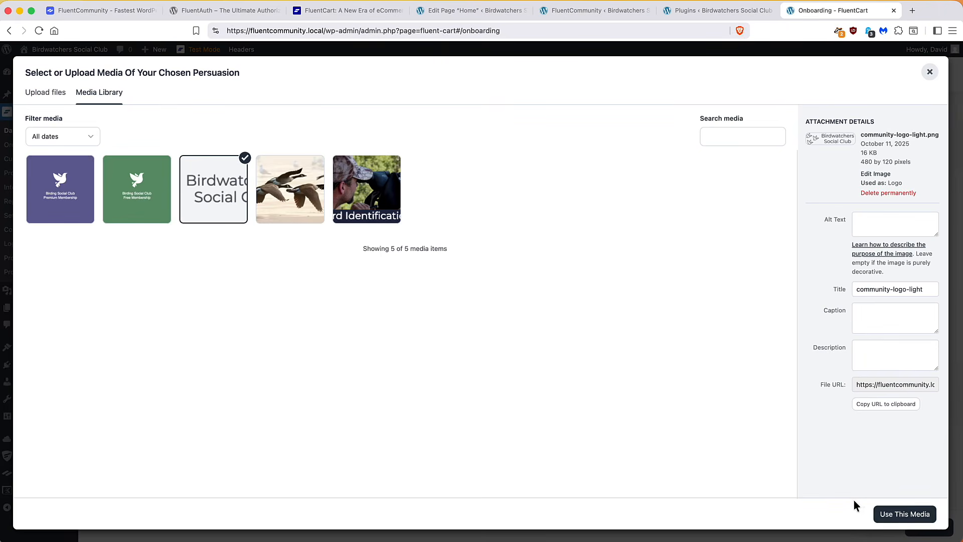
click(902, 516)
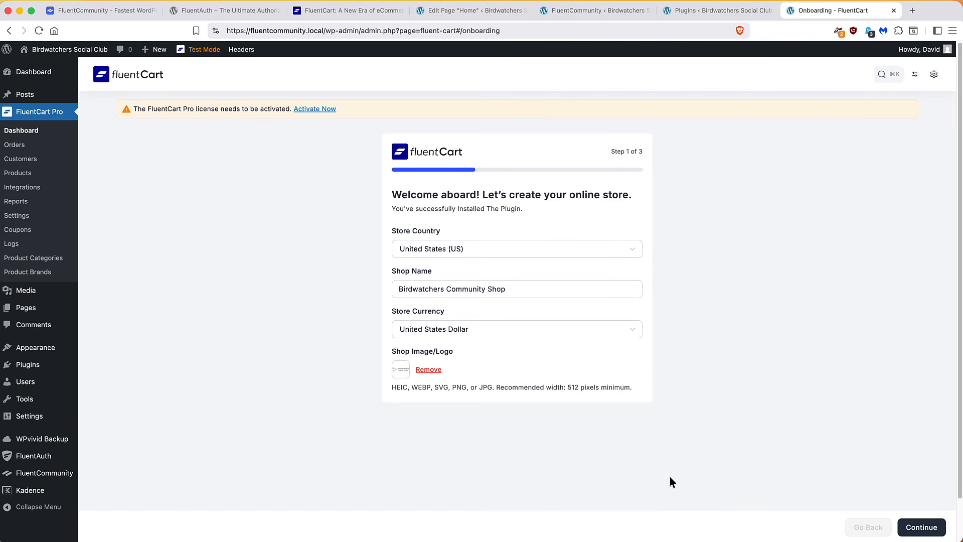
click(921, 527)
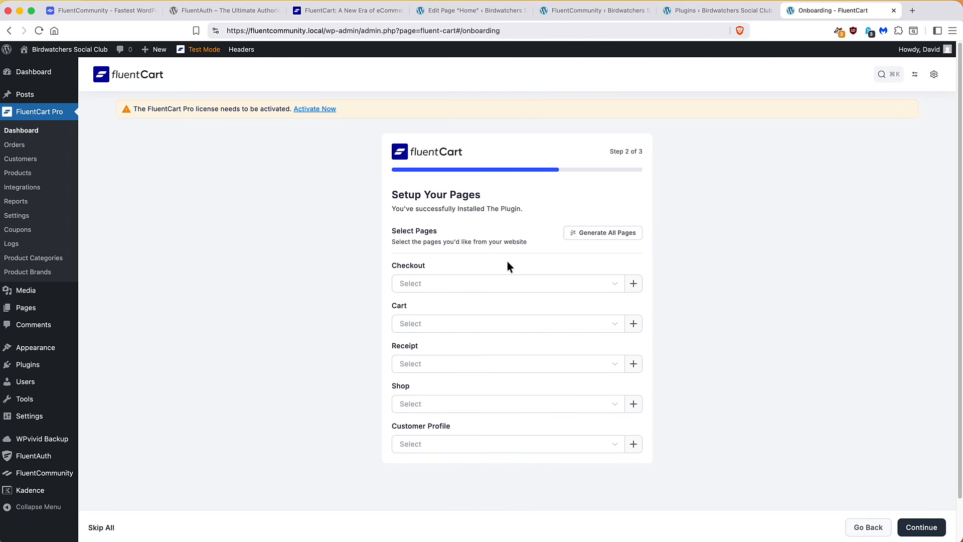
Generate all store pages, keep Start from scratch, save, and dismiss the congratulations message
click(590, 237)
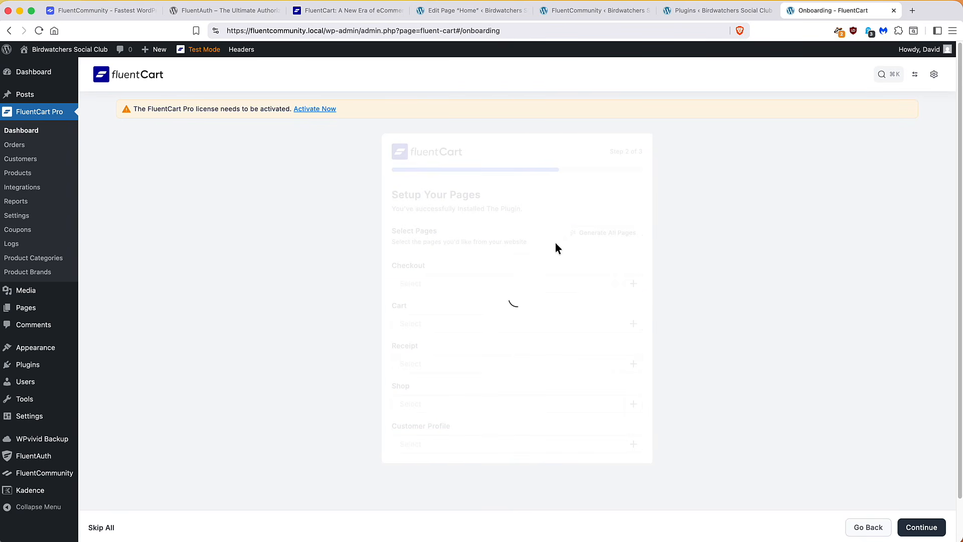
click(920, 526)
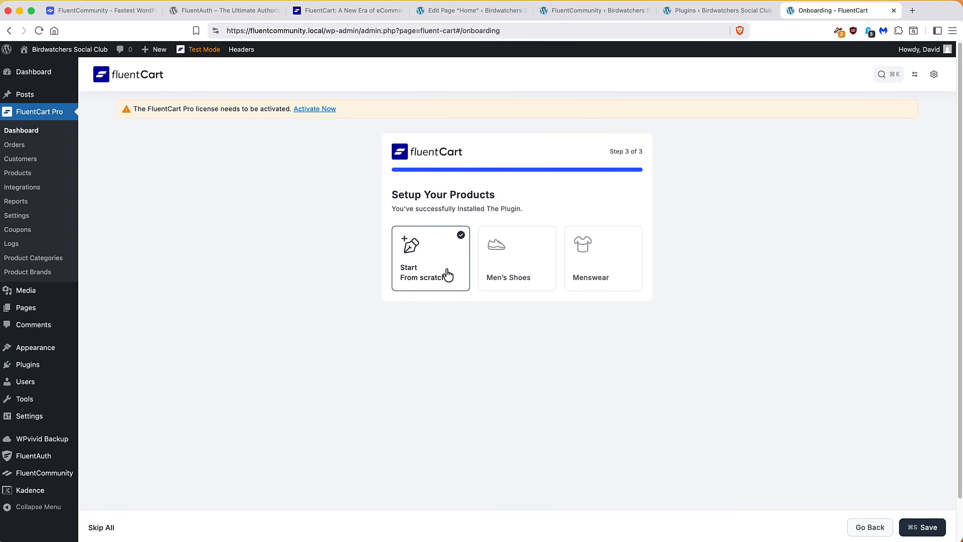
click(923, 527)
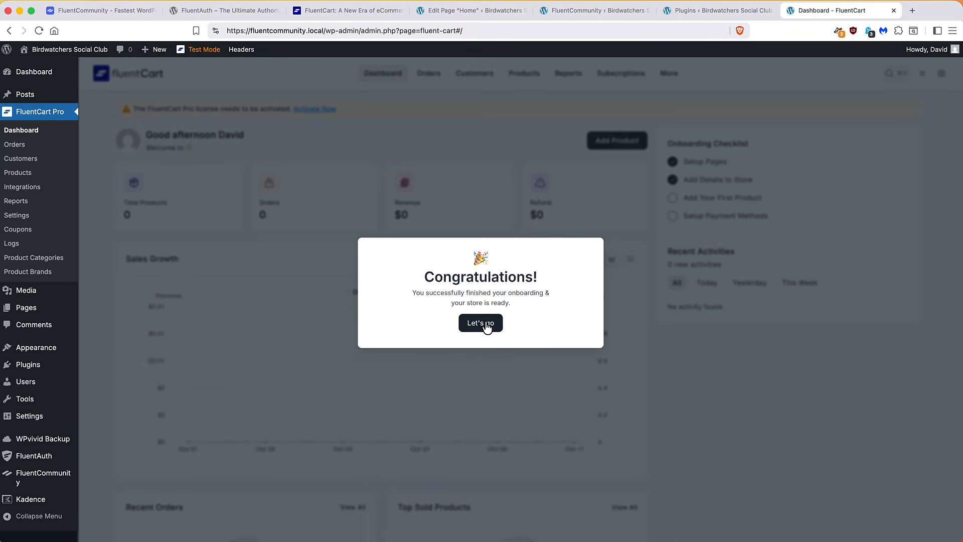
click(487, 324)
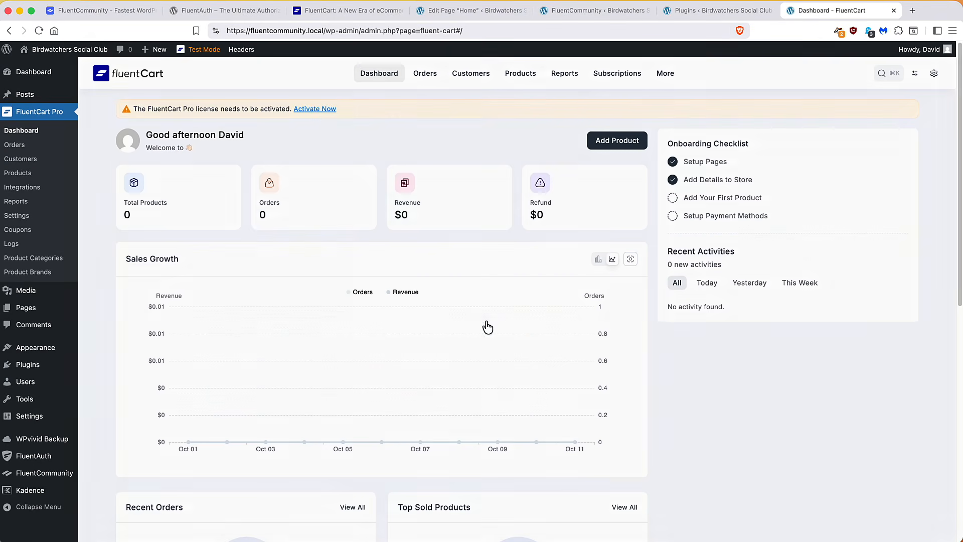
Check the FluentCart Pro license field, then browse Store Setup and open Pages Setup
click(320, 110)
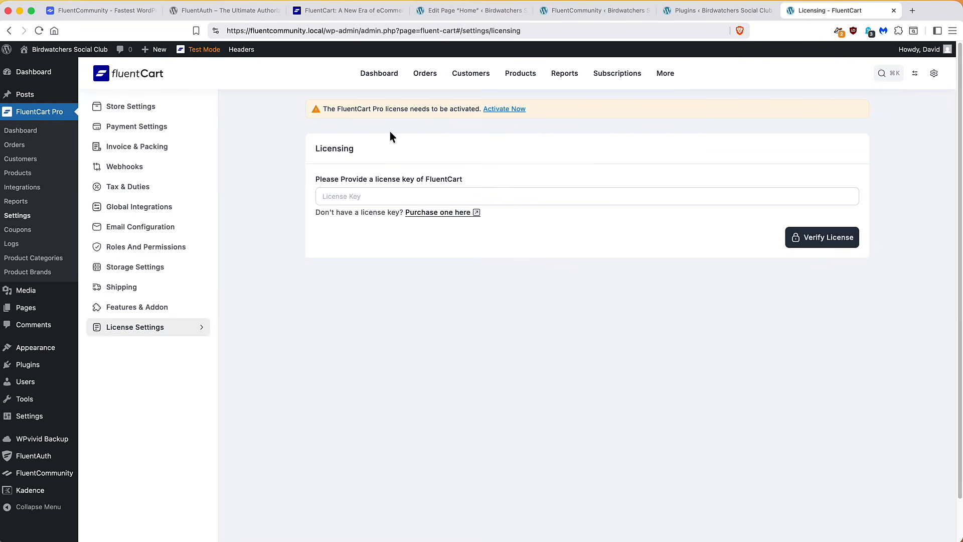
click(378, 197)
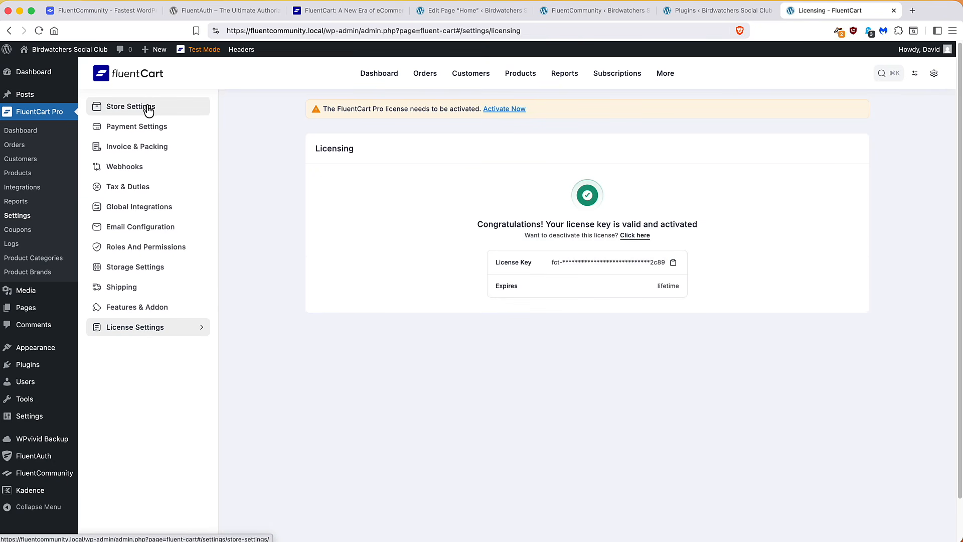
click(148, 107)
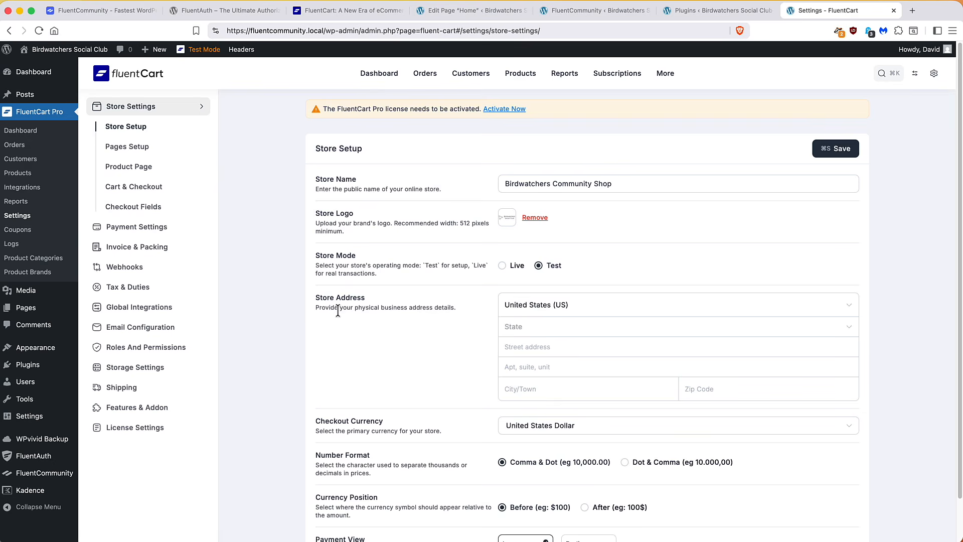
scroll(451, 281, down, 3)
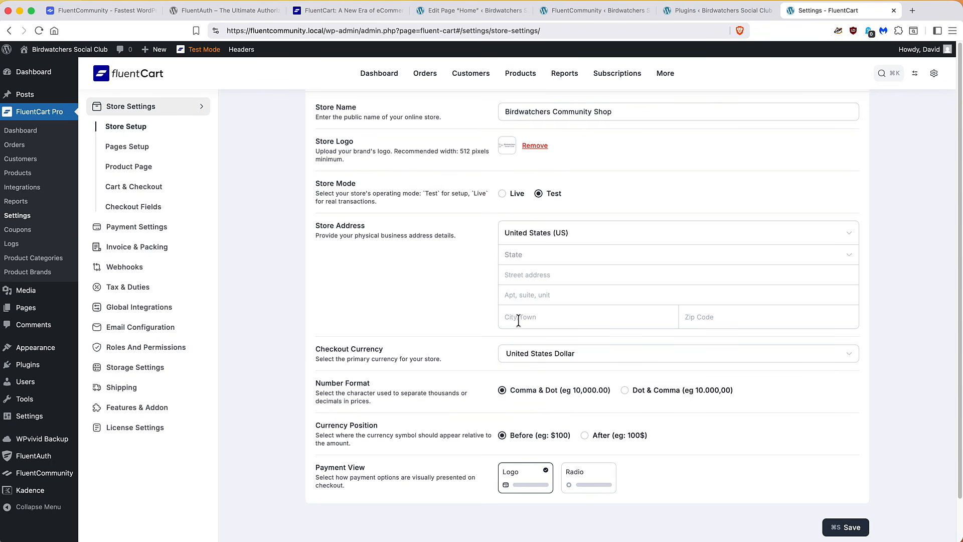
scroll(486, 314, down, 1)
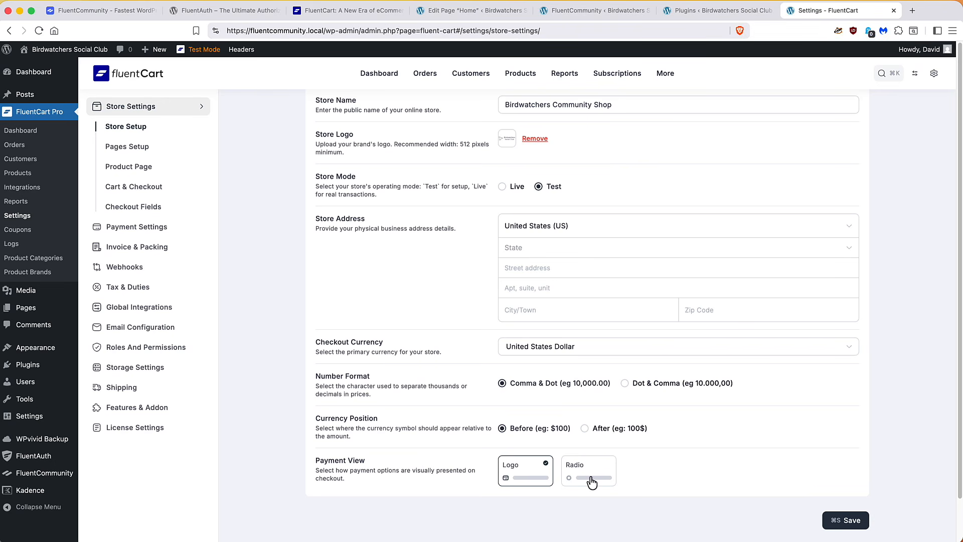
scroll(255, 201, up, 2)
click(131, 148)
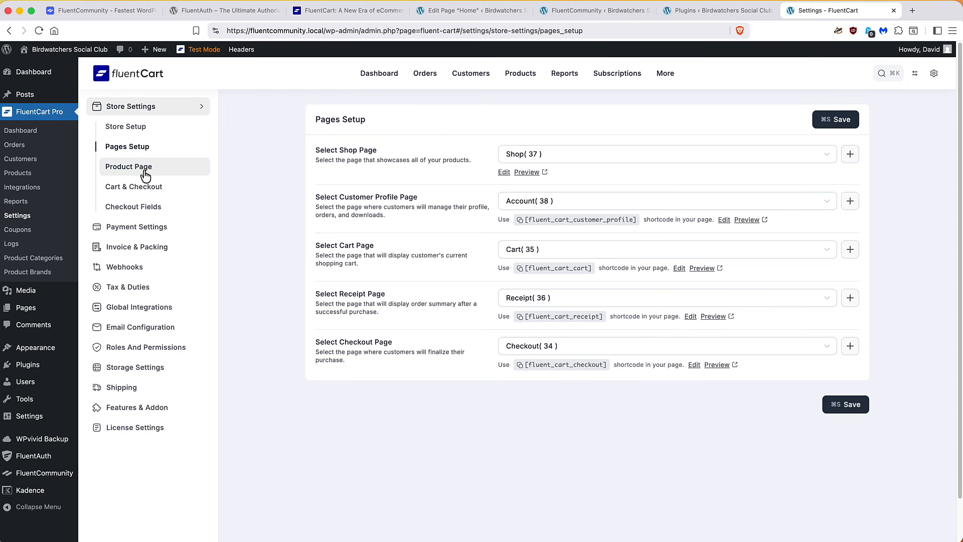
Set Product Page variation columns to One Column and save
click(144, 170)
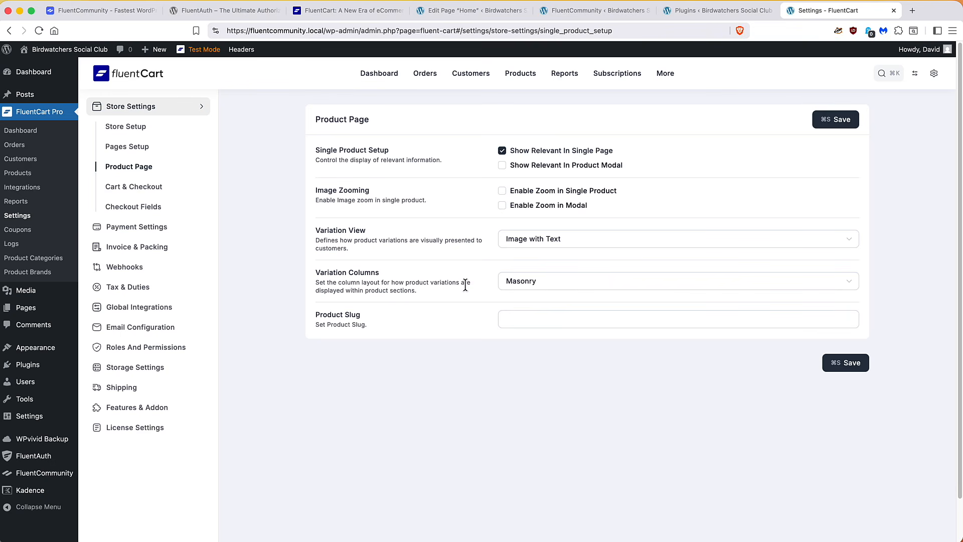
click(522, 289)
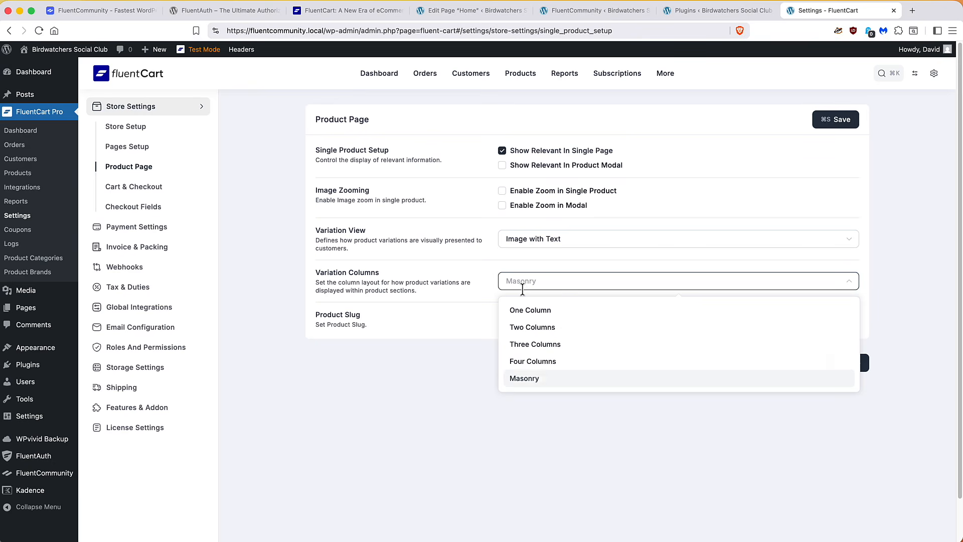
click(518, 307)
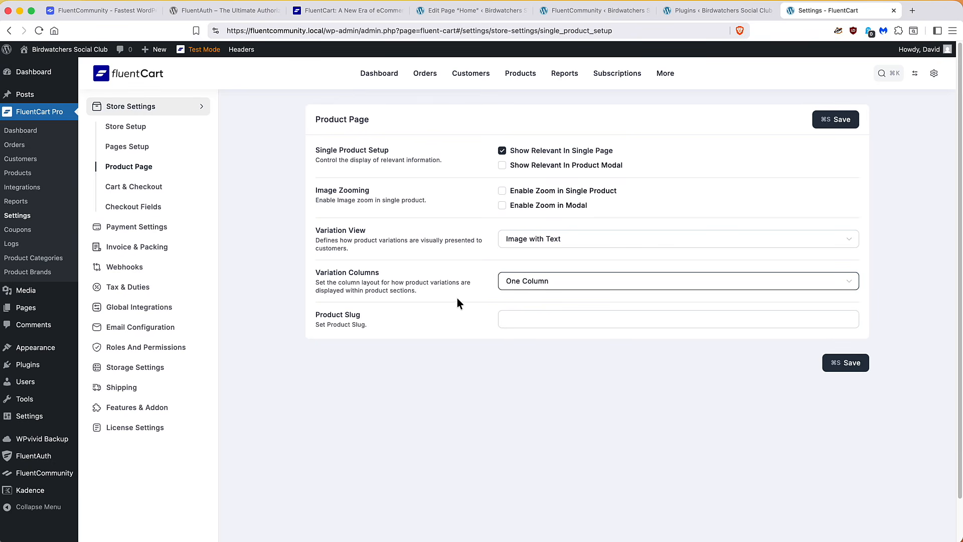
click(820, 118)
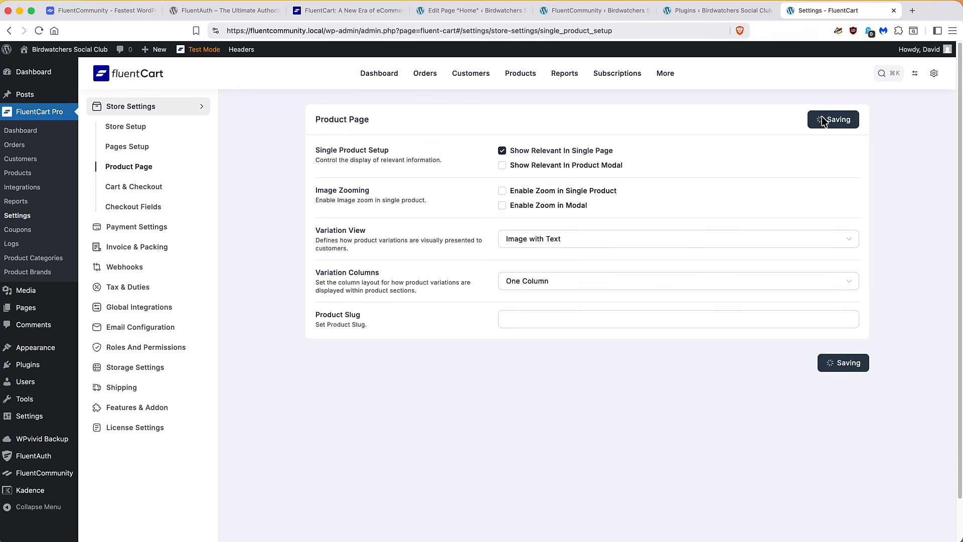
Hide the coupon field on checkout in Cart & Checkout settings and save
click(151, 189)
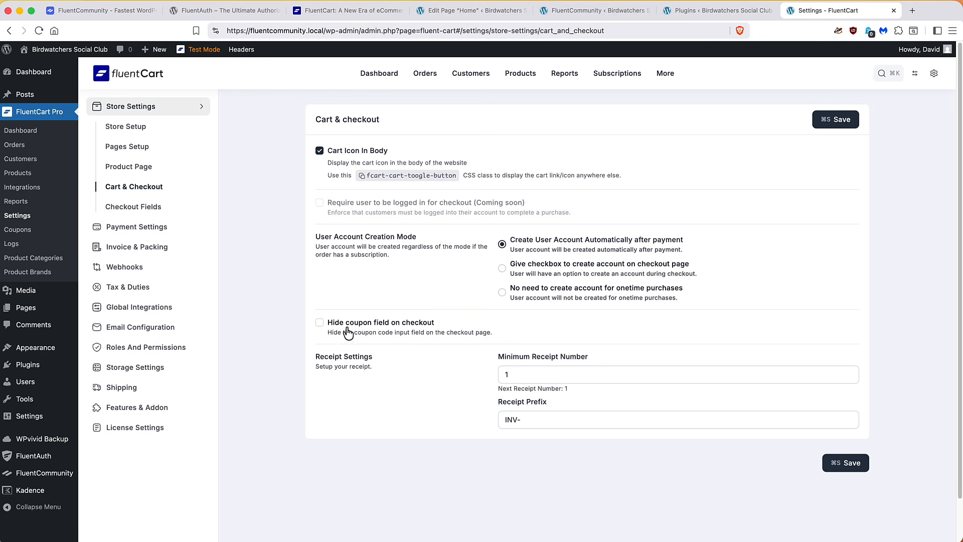
click(321, 324)
click(838, 462)
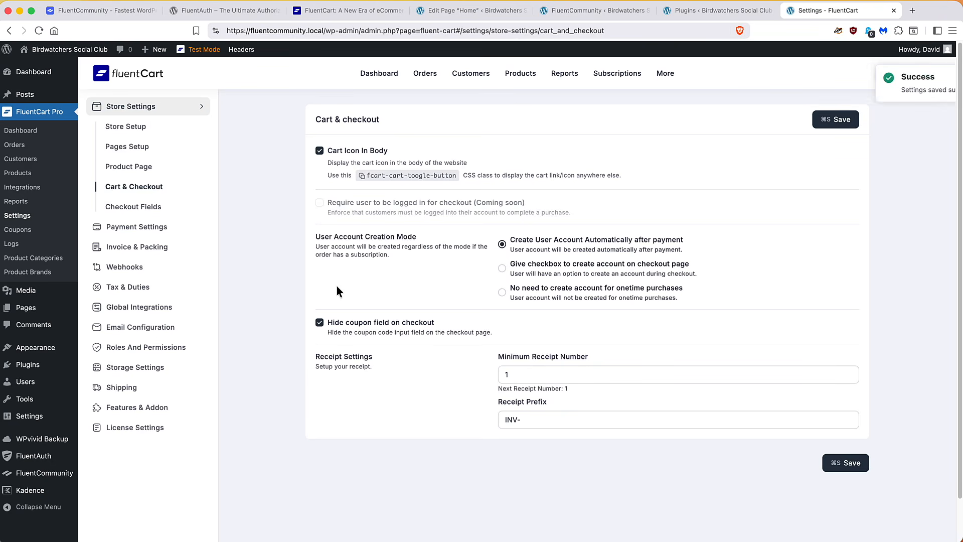
In Checkout Fields, switch off all six shipping address fields, from Country to Post Code
click(147, 212)
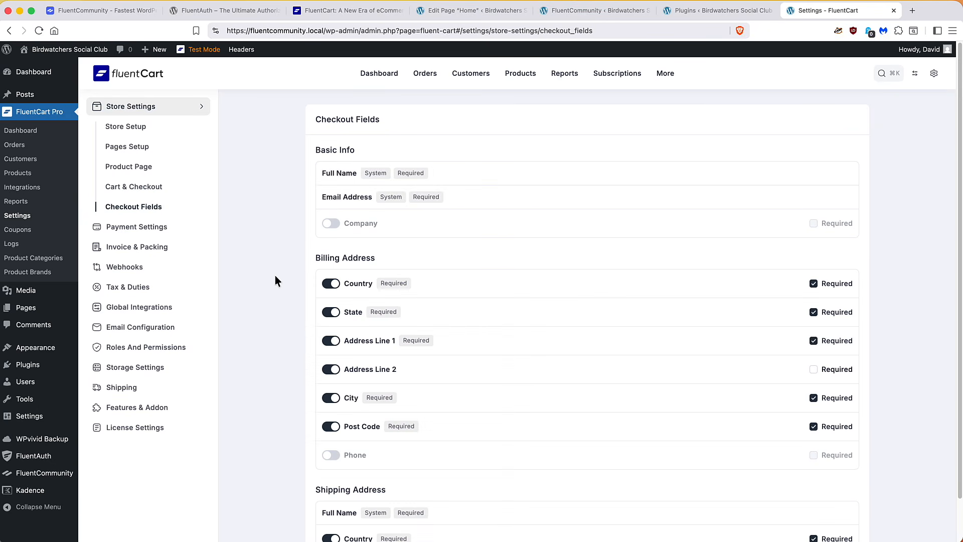
scroll(296, 255, down, 5)
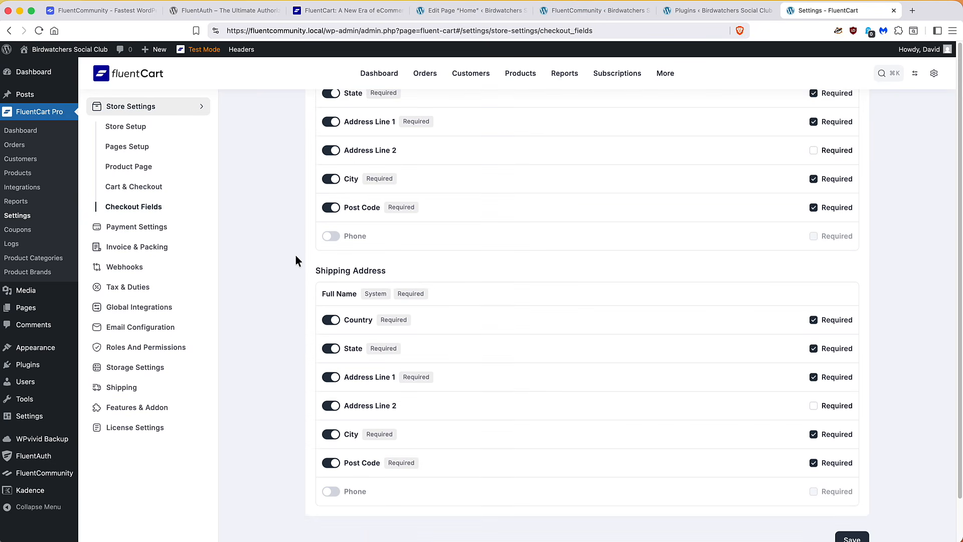
click(330, 321)
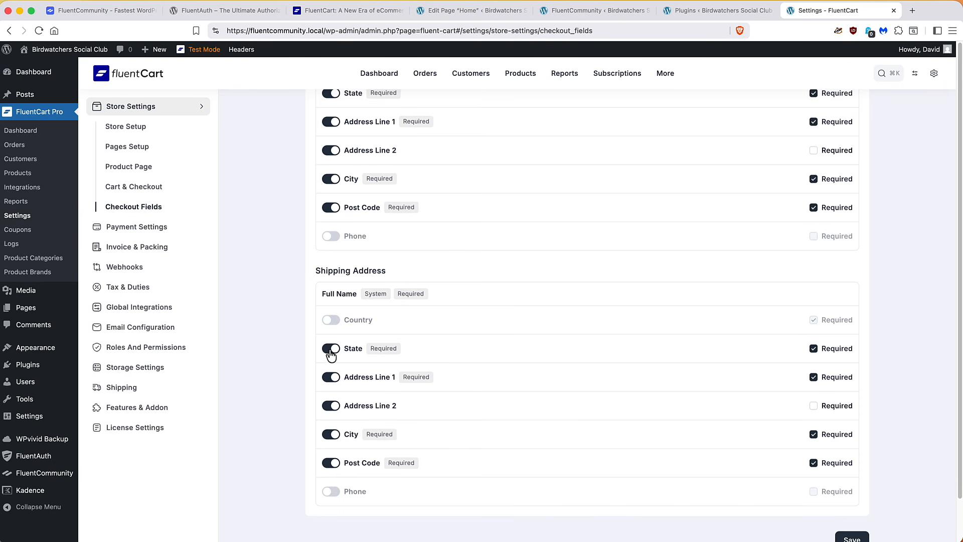
click(330, 349)
click(330, 378)
click(330, 406)
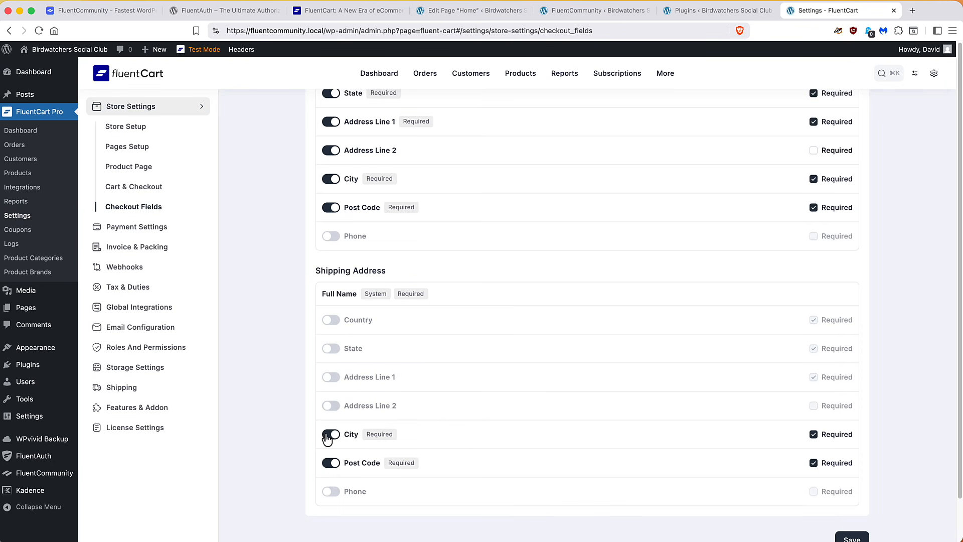
click(330, 434)
click(330, 463)
Turn off billing Address Line 1 and Address Line 2, then save the checkout fields
scroll(455, 388, up, 5)
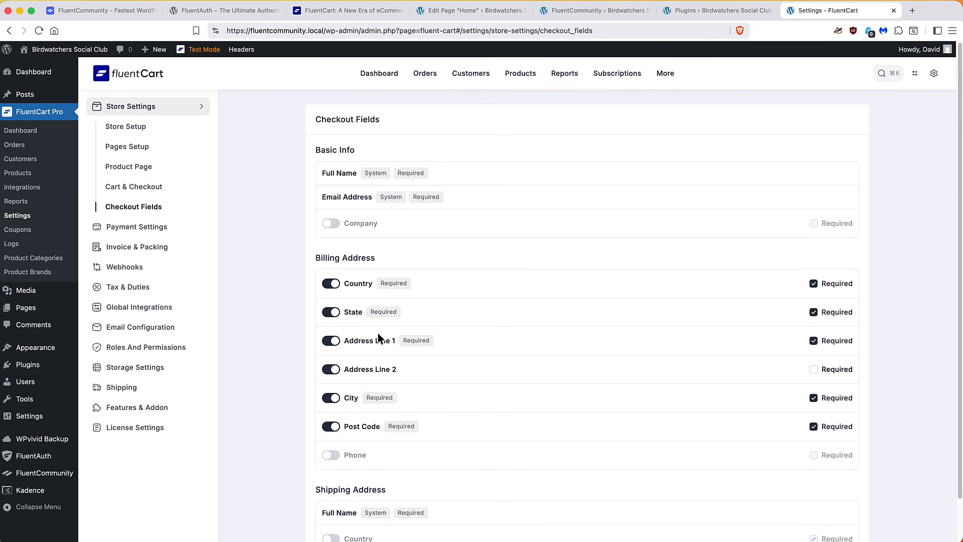
click(813, 341)
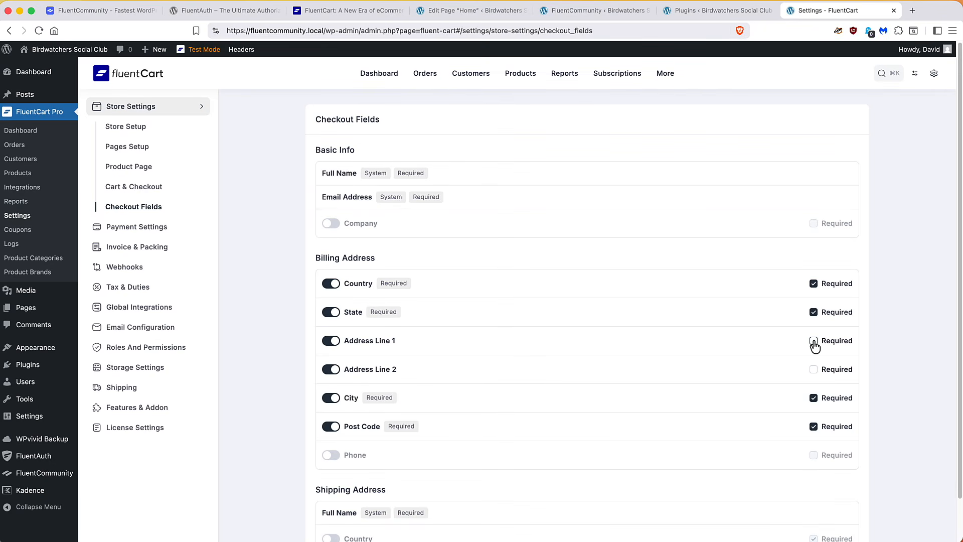
click(331, 341)
click(331, 369)
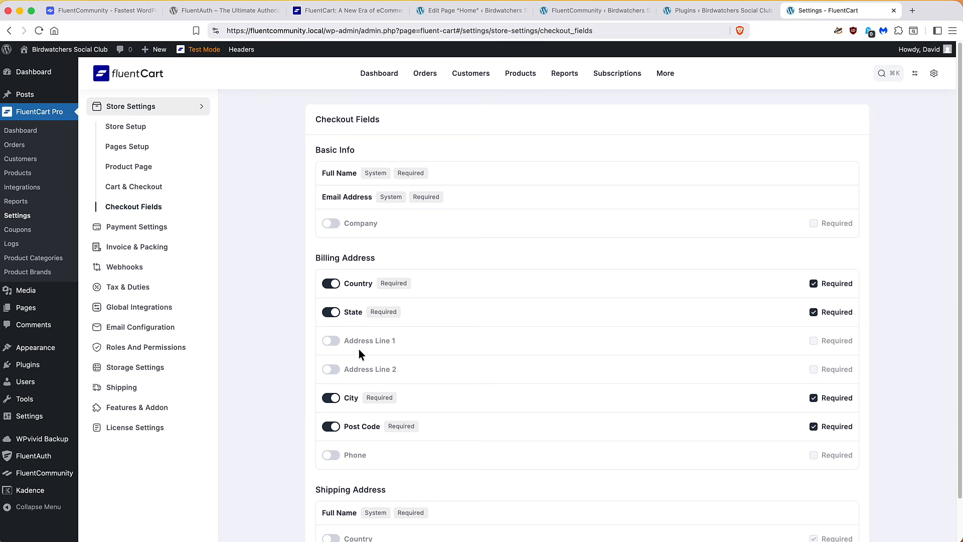
scroll(359, 348, down, 5)
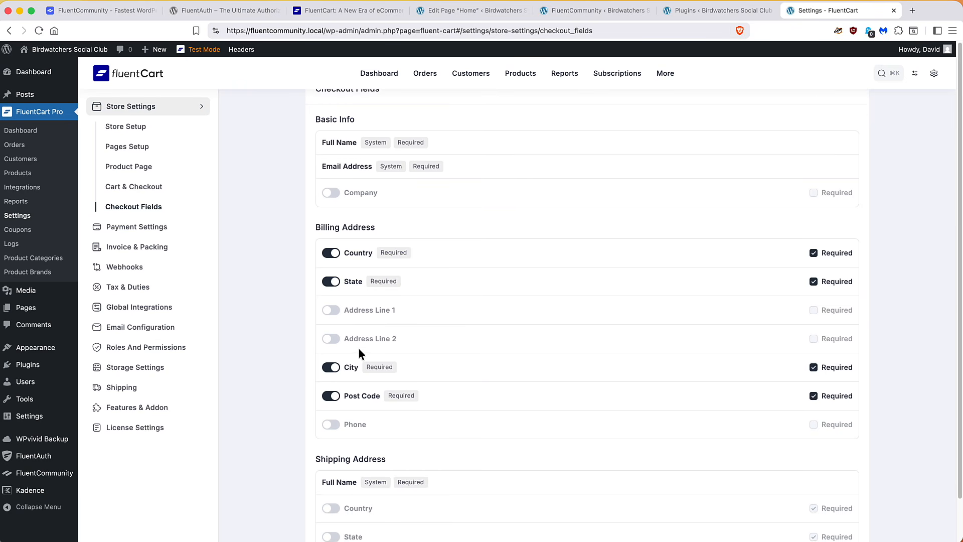
click(852, 520)
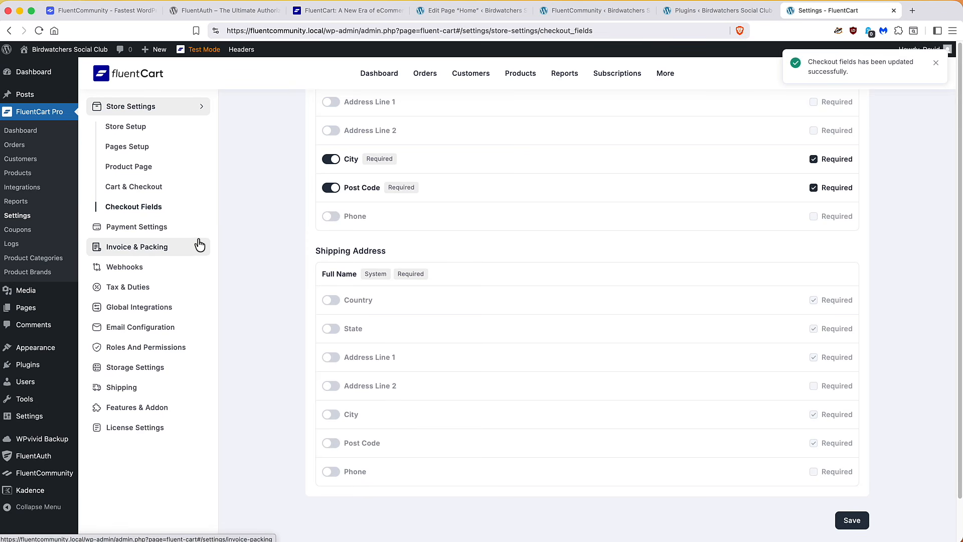
Activate and save the cash on delivery payment method, then return to the payment gateway list
click(147, 228)
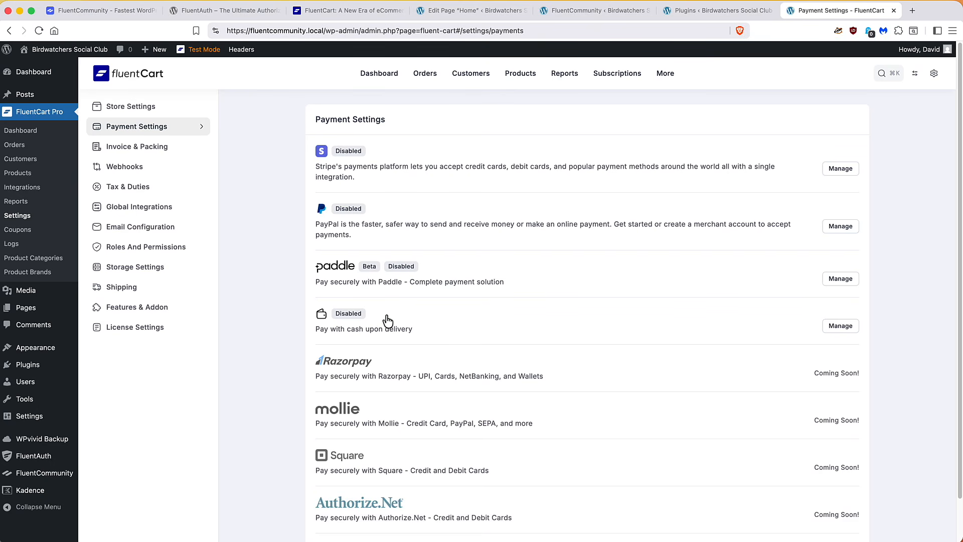
scroll(389, 316, down, 5)
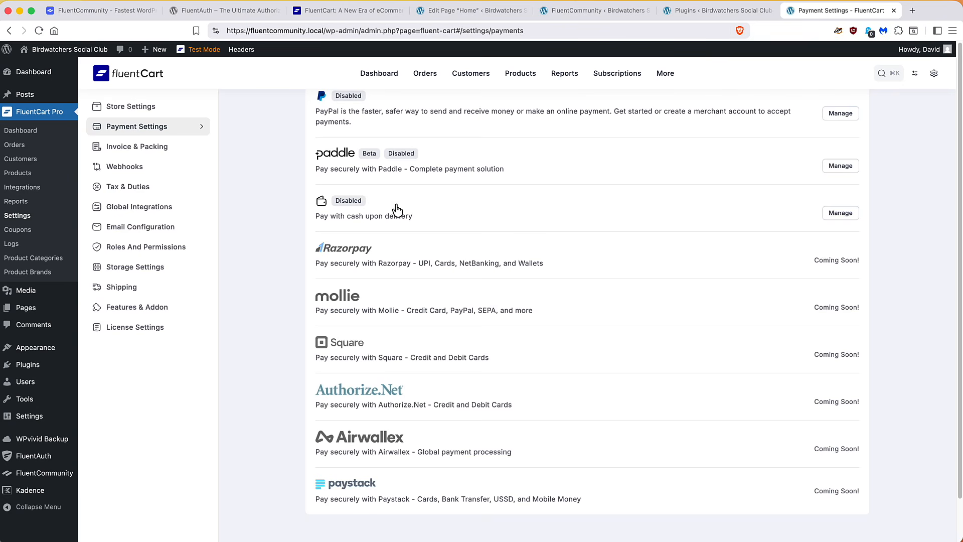
scroll(396, 210, up, 5)
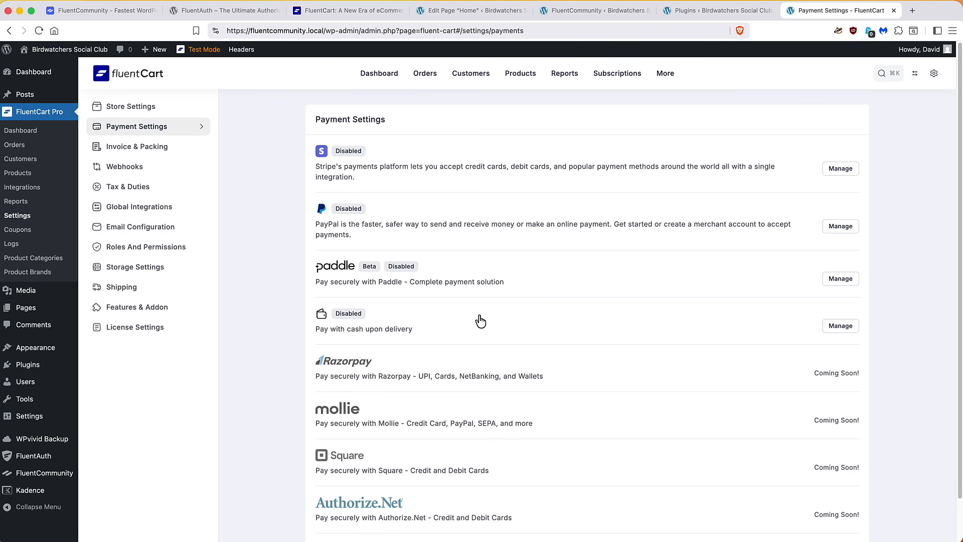
click(834, 329)
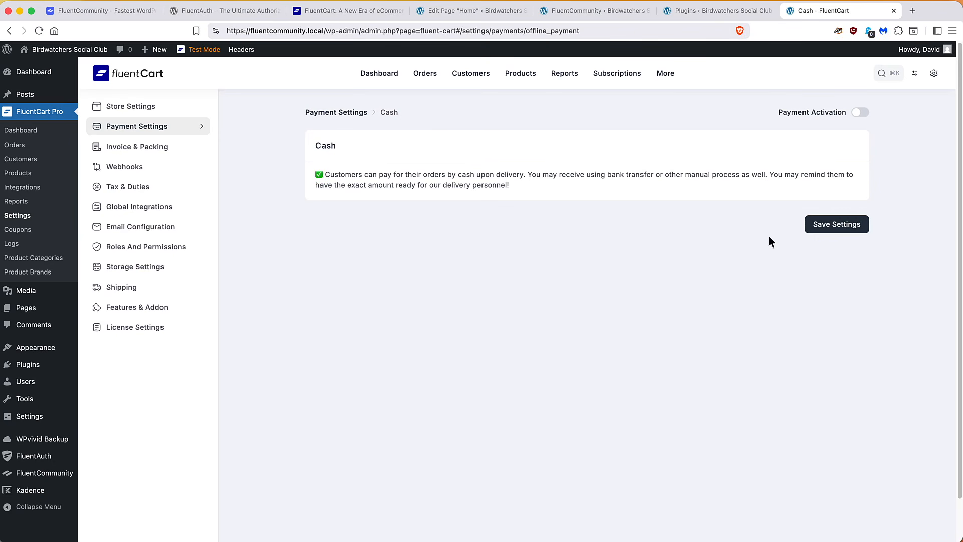
click(859, 112)
click(847, 223)
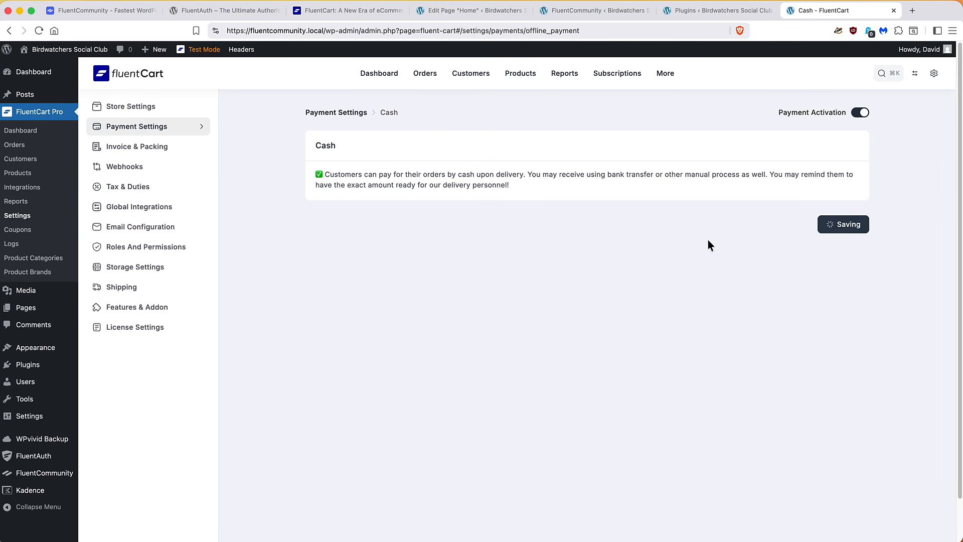
click(188, 131)
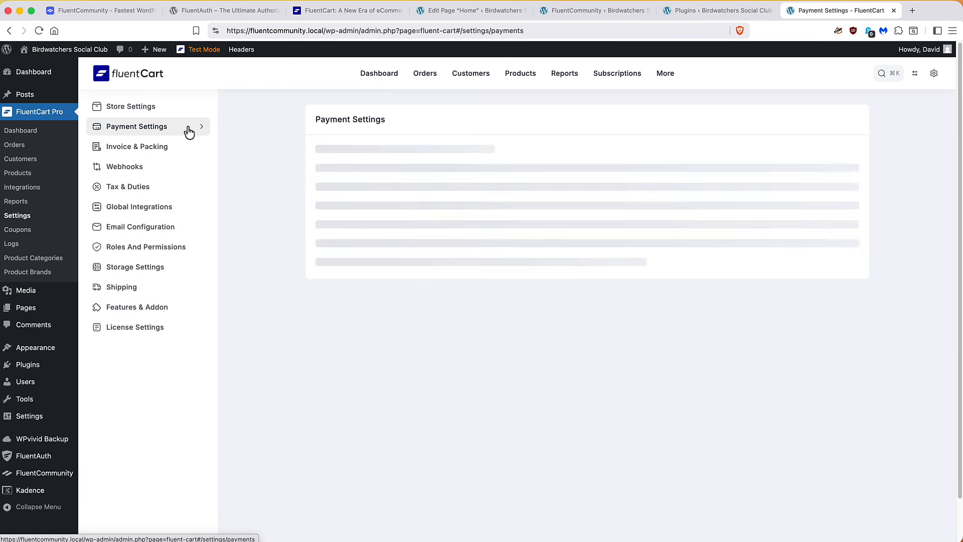
Browse the Invoice & Packing templates, then view the empty Webhooks settings page
click(150, 150)
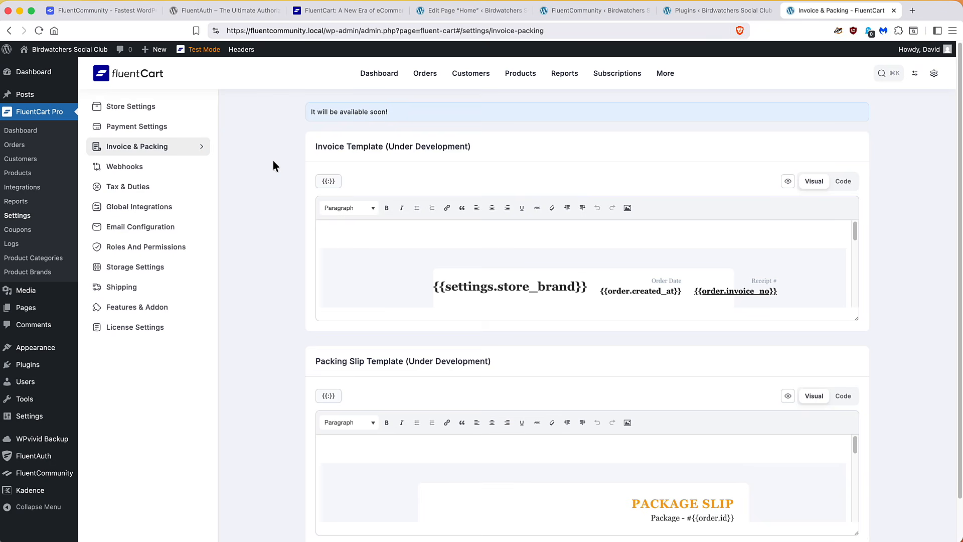
scroll(350, 241, down, 3)
scroll(350, 241, down, 10)
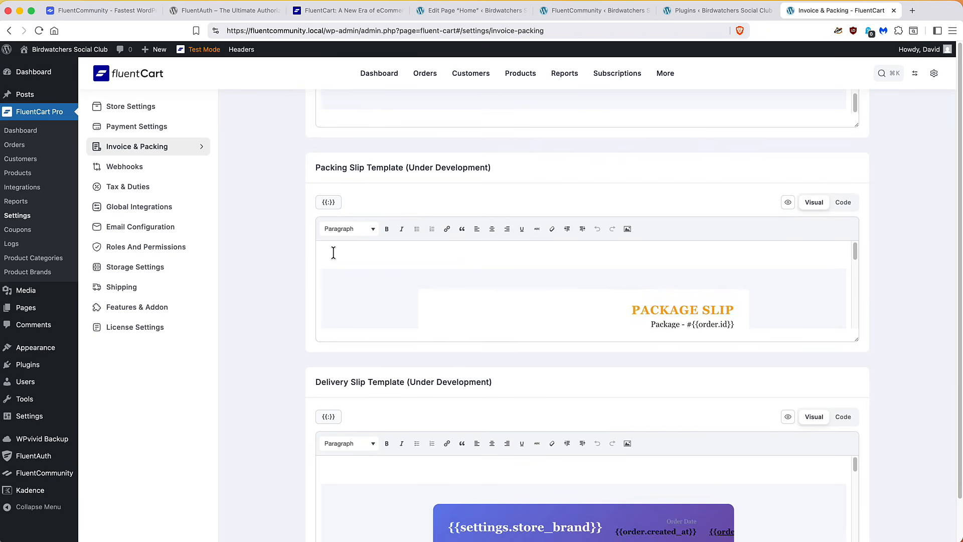
scroll(349, 258, down, 4)
scroll(352, 260, down, 3)
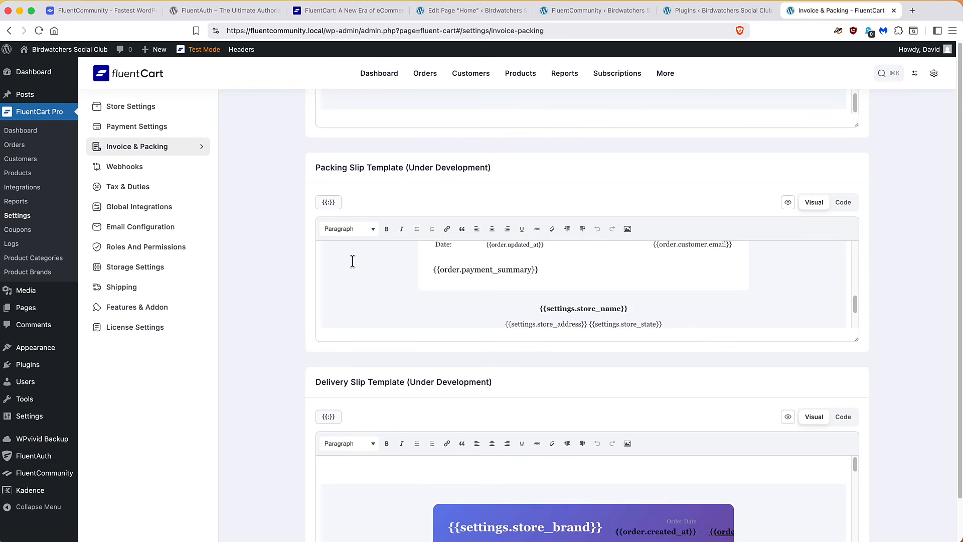
scroll(351, 258, down, 3)
scroll(258, 257, down, 5)
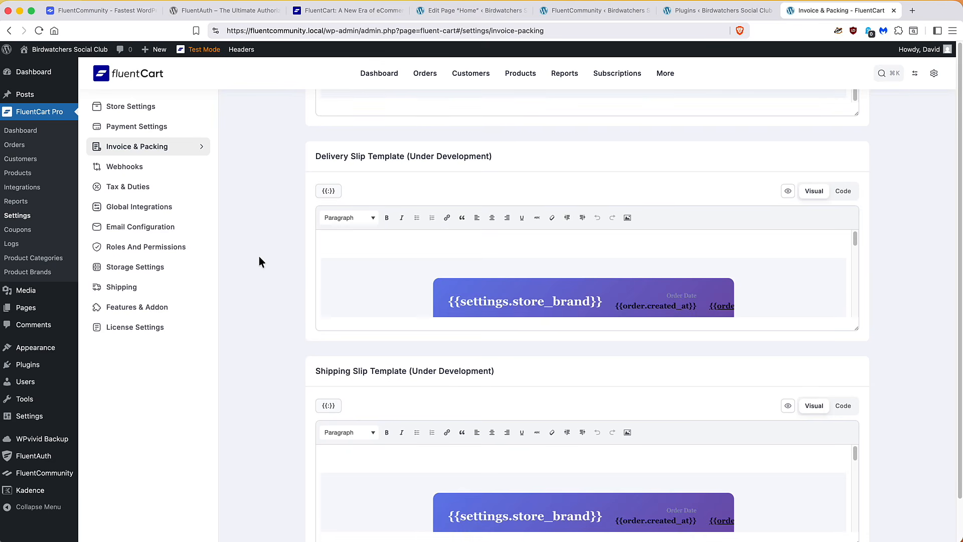
scroll(260, 256, up, 9)
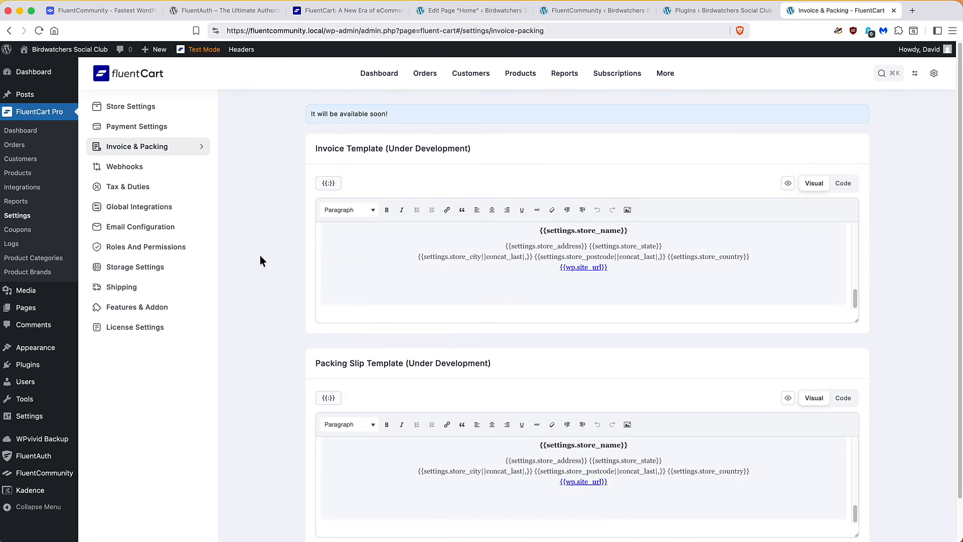
click(131, 168)
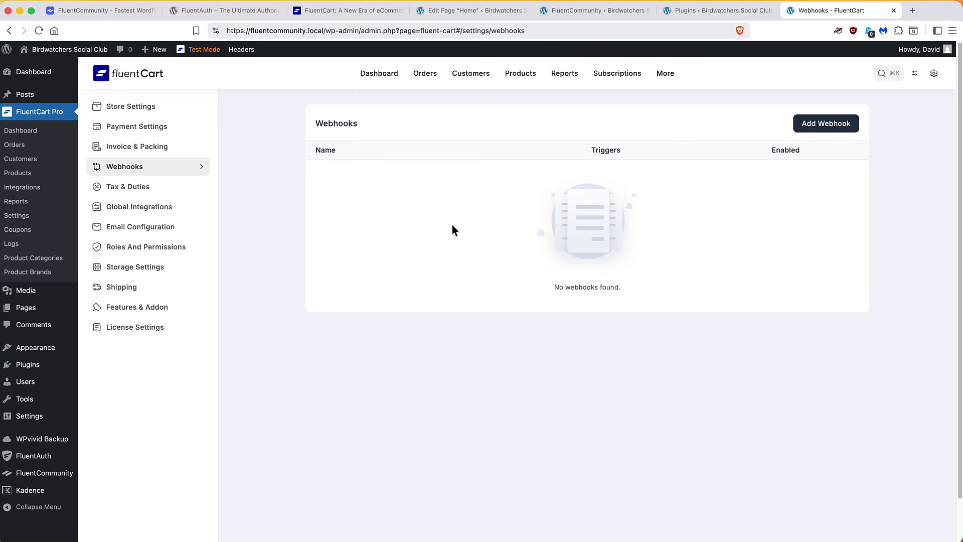
Turn on Enable Tax under Tax & Duties, then go to Global Integrations
click(153, 189)
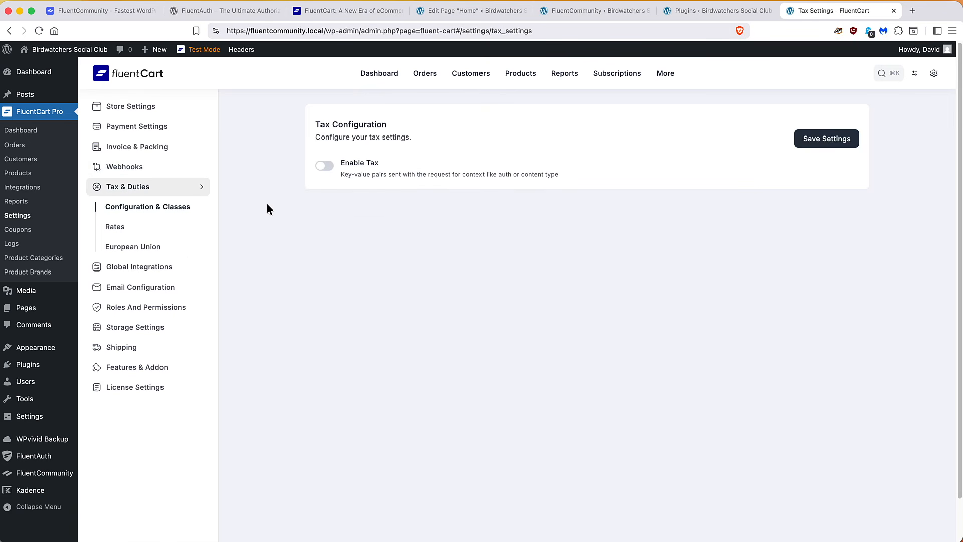
click(325, 166)
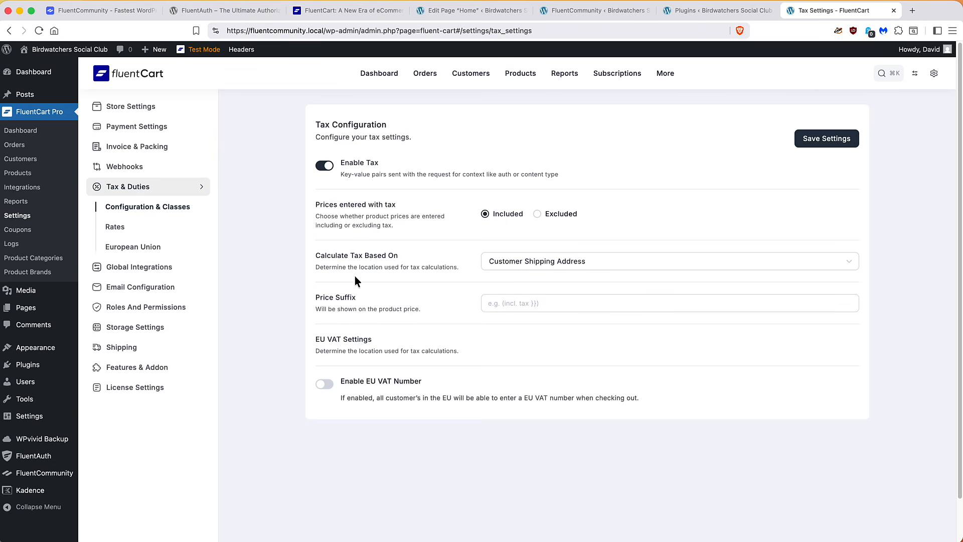
click(146, 268)
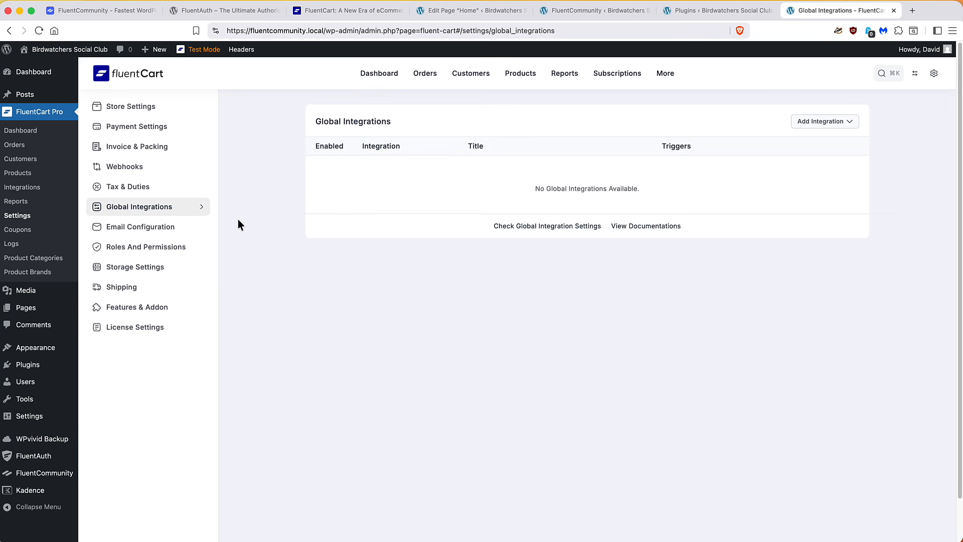
Check which integrations can be added, then go to Email Configuration's Mailing Settings
click(816, 124)
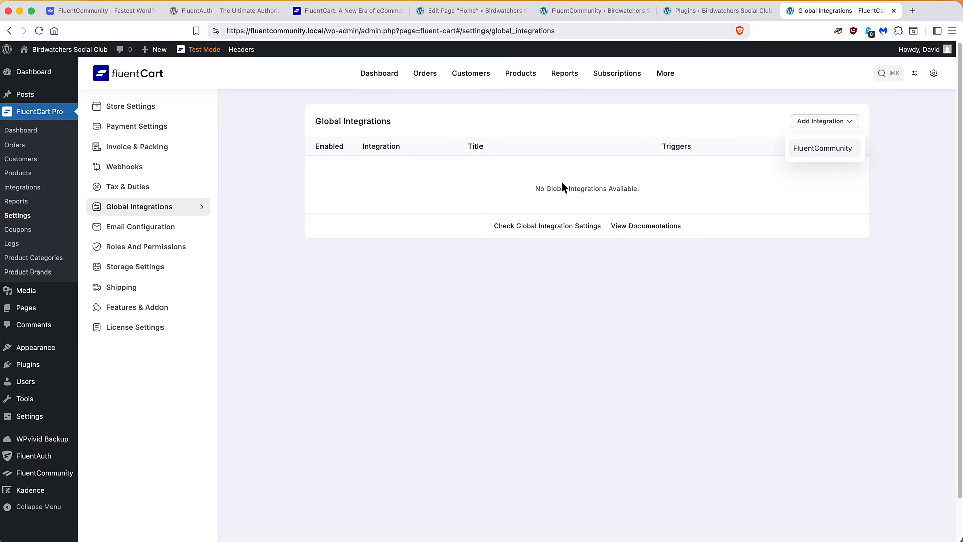
click(149, 228)
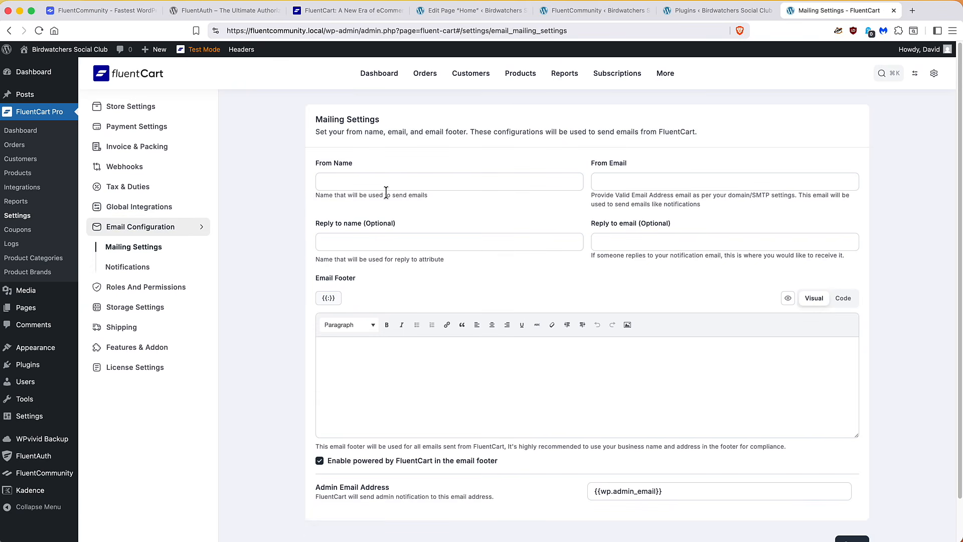
Enter the sender's name in From Name and the sender's e-mail address in From Email
click(372, 182)
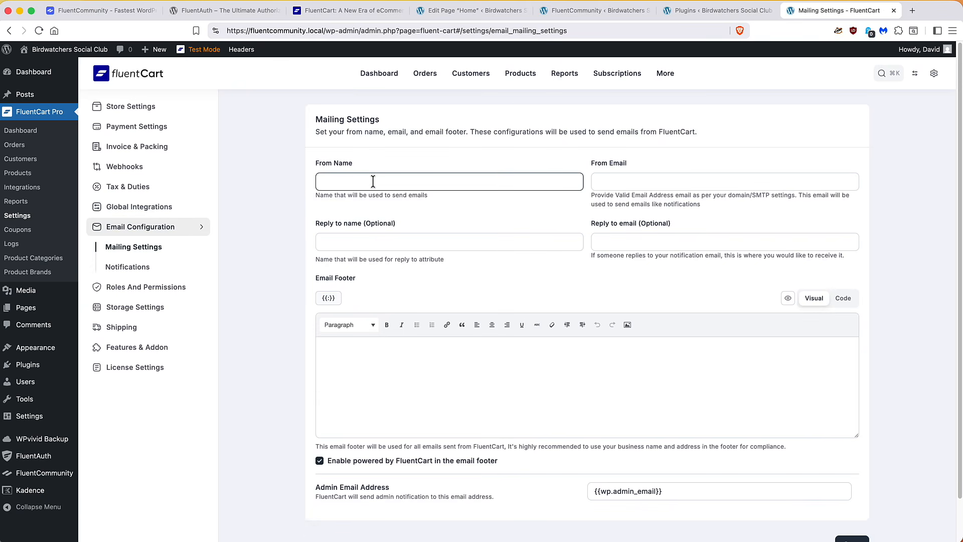
text(David)
click(649, 181)
text(dav)
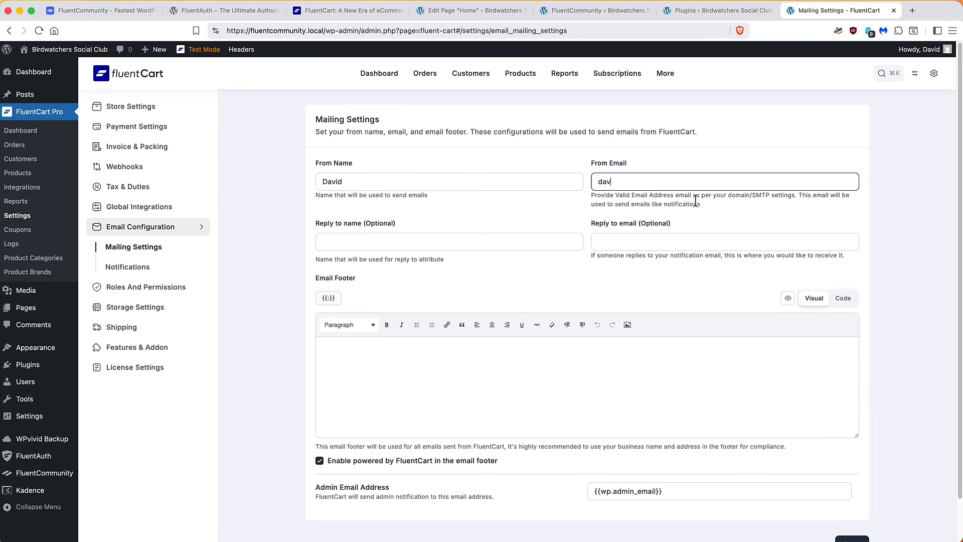
text(id@example.com)
Browse the footer's General and Settings merge tags without inserting any
scroll(539, 279, down, 1)
click(328, 274)
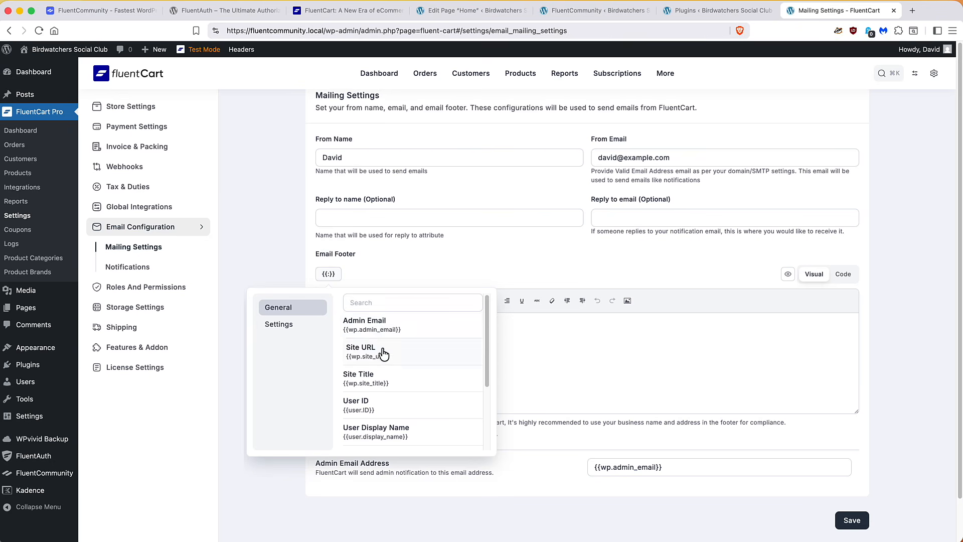
scroll(383, 351, down, 3)
scroll(383, 351, up, 3)
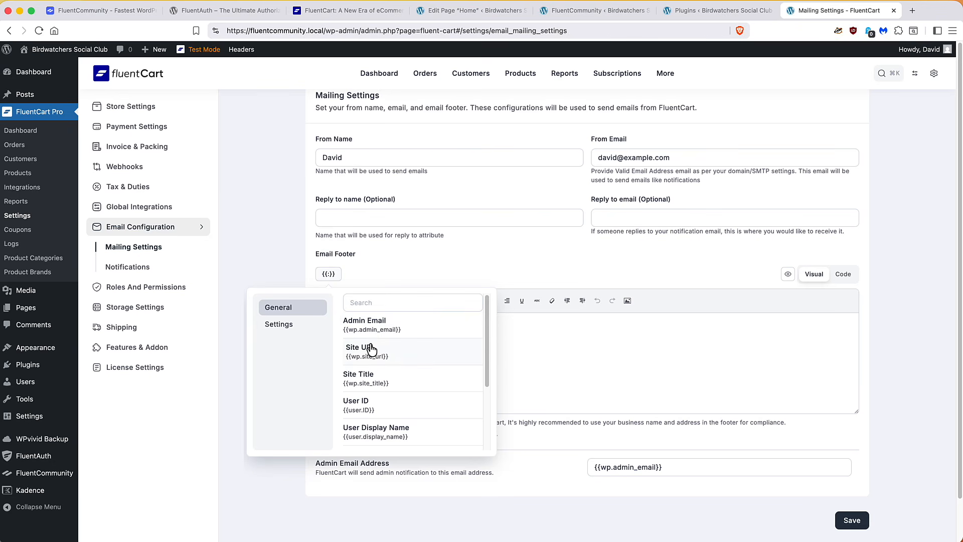
click(289, 326)
scroll(398, 339, down, 3)
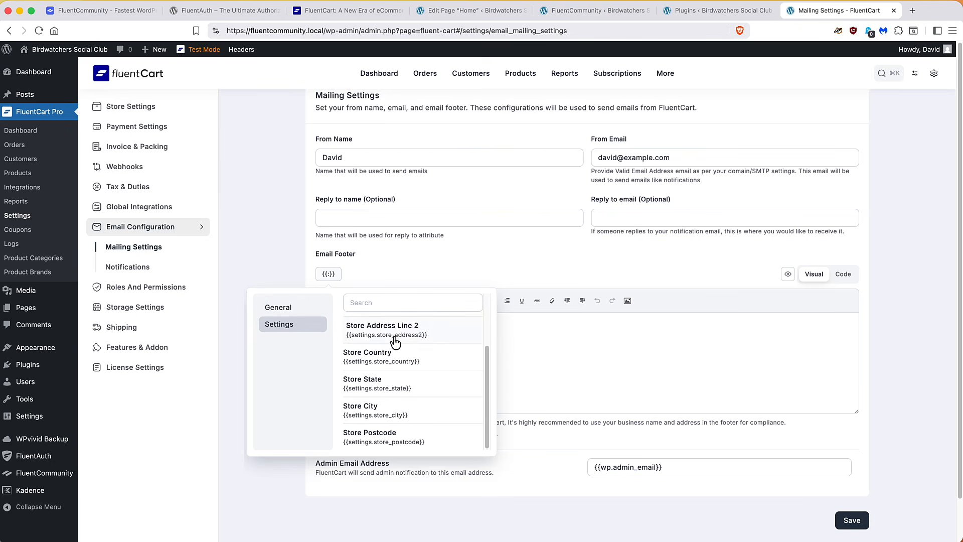
scroll(393, 340, up, 3)
click(414, 265)
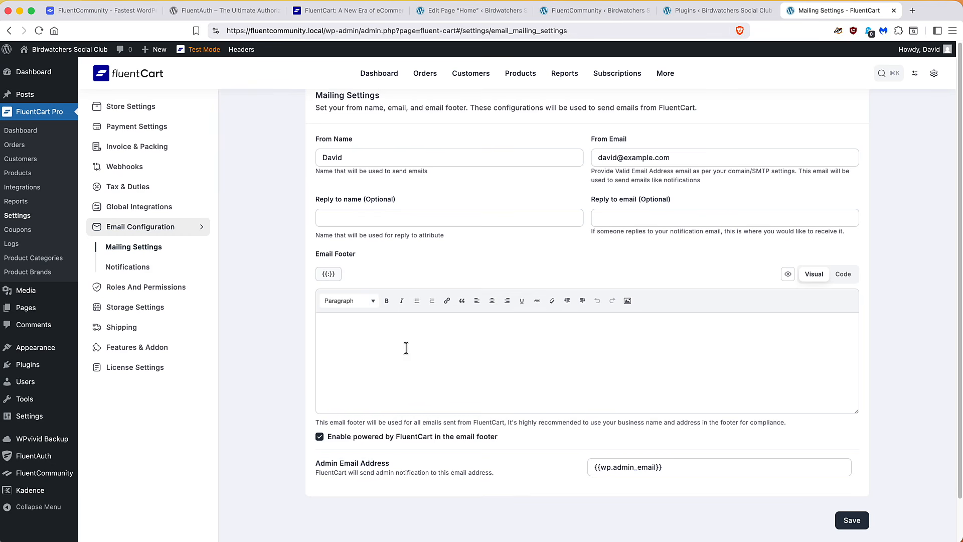
Review the Notifications, Roles and Permissions, Storage, Shipping and Features & Addon settings pages
click(136, 268)
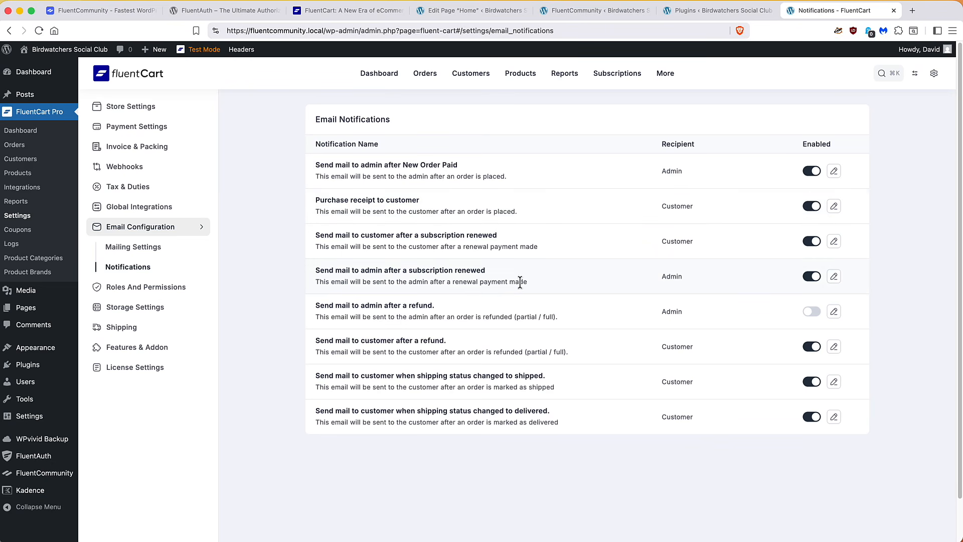
click(149, 288)
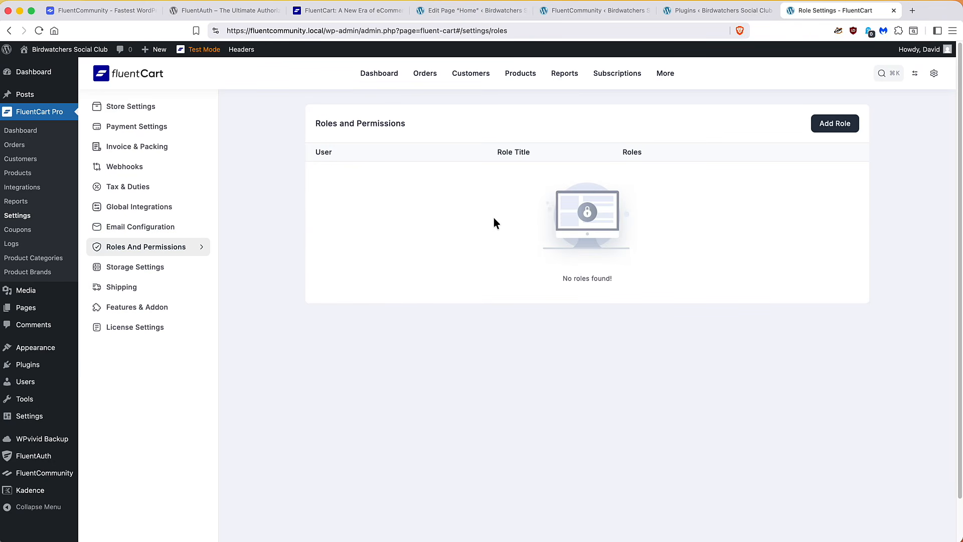
click(146, 270)
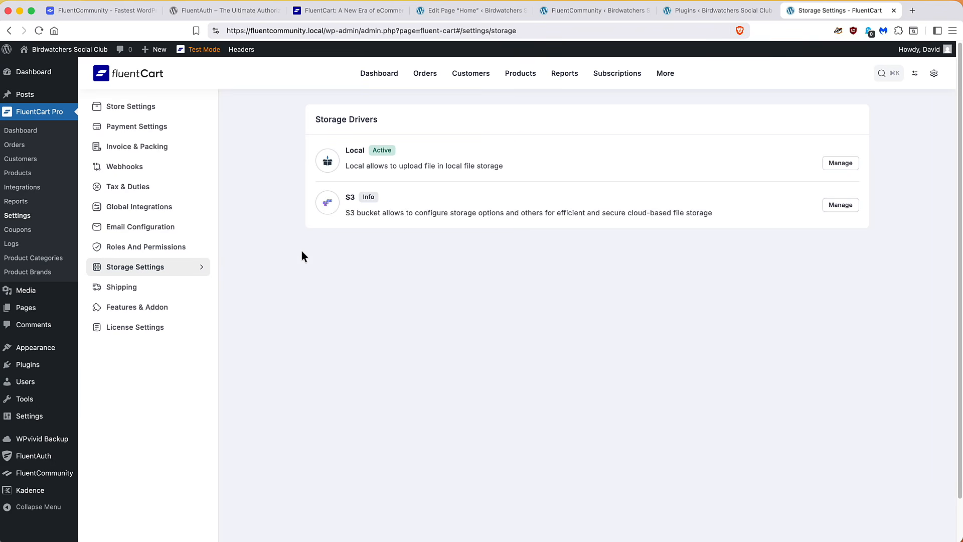
click(128, 287)
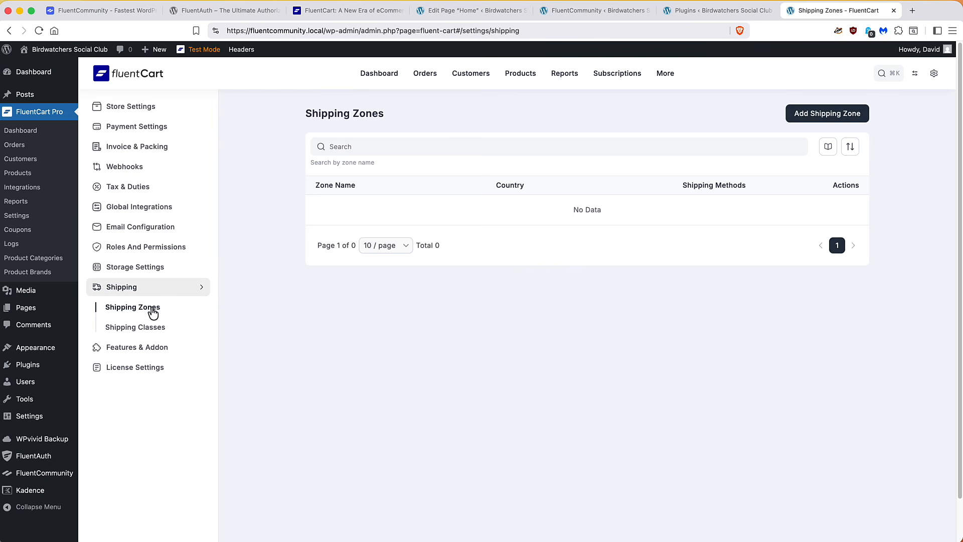
click(131, 351)
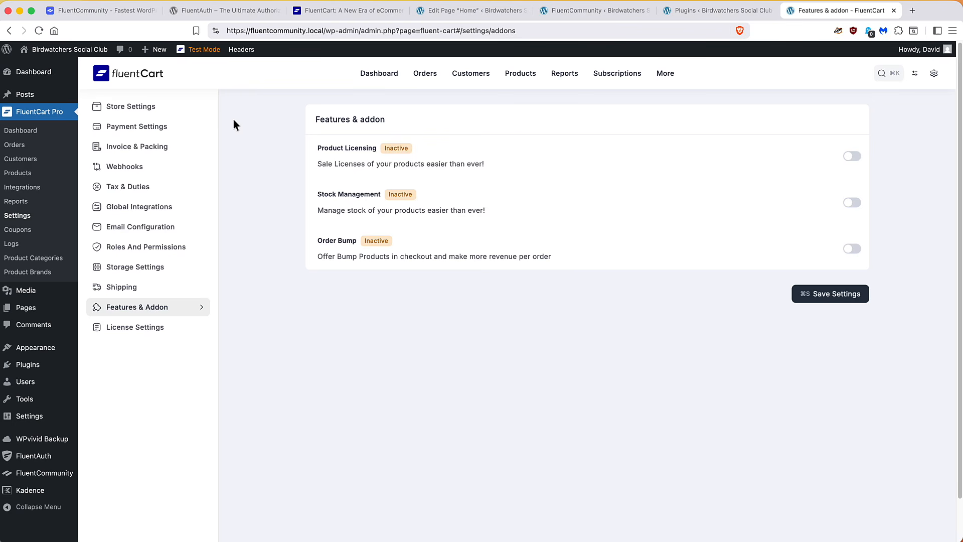
Create the product 'Premium Membership' and begin its short description with 'Get access to matercourses and other premium content.'
click(514, 80)
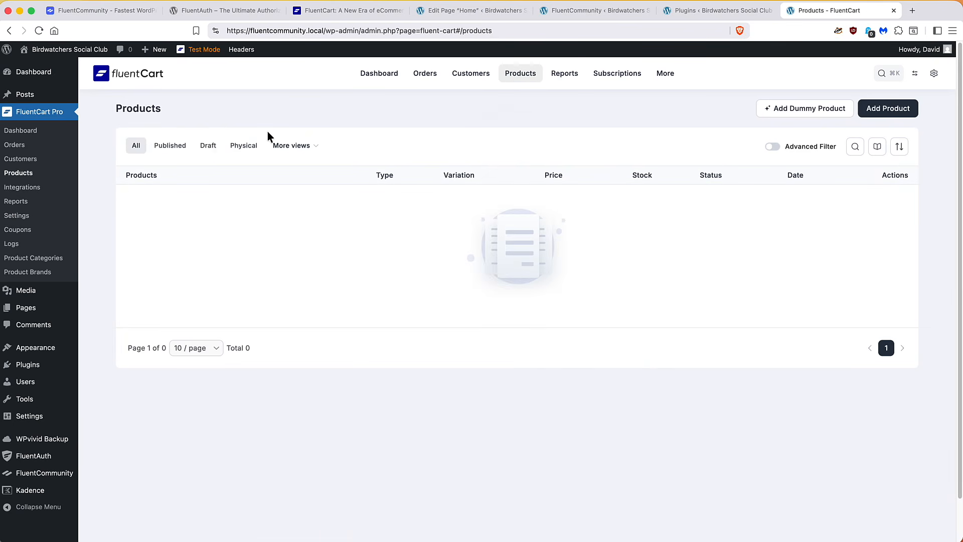
click(871, 111)
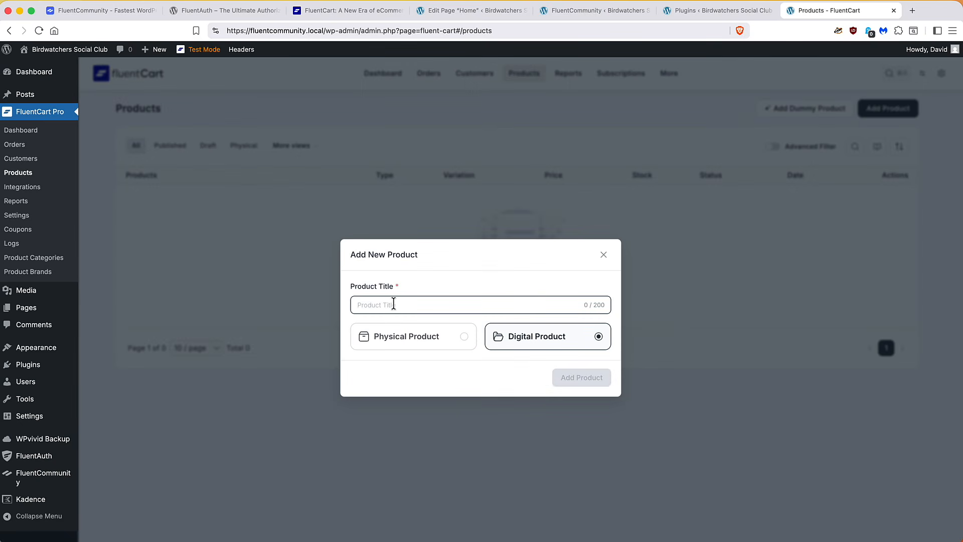
text(Premium )
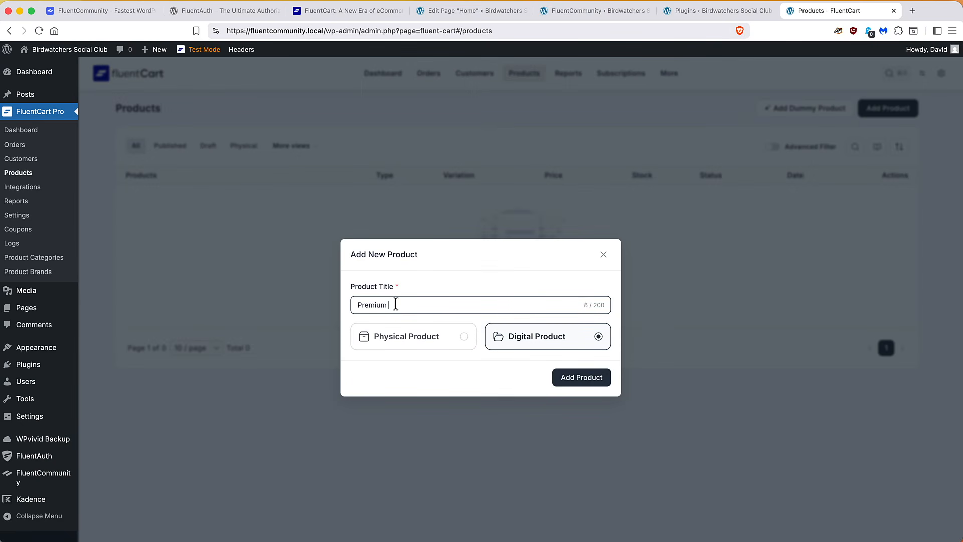
text(Membership)
click(566, 378)
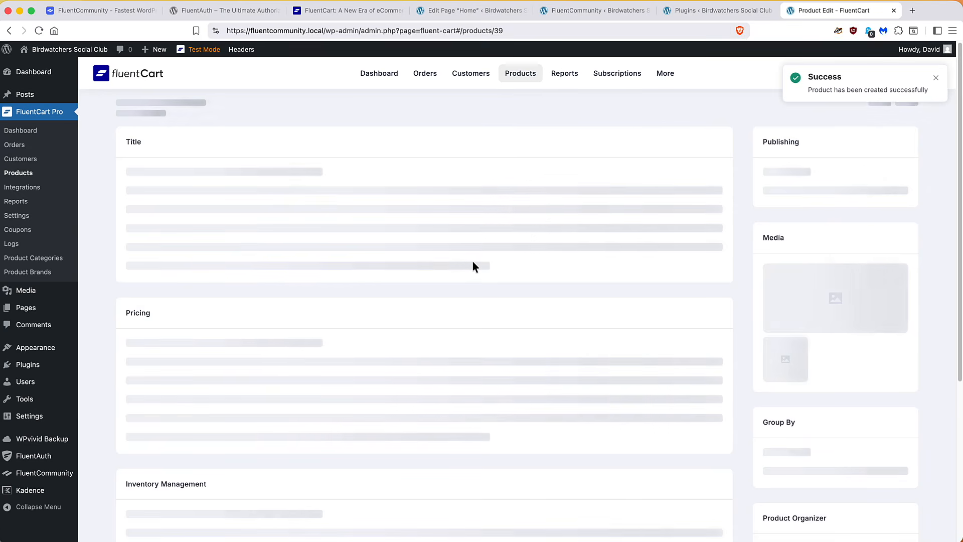
click(320, 266)
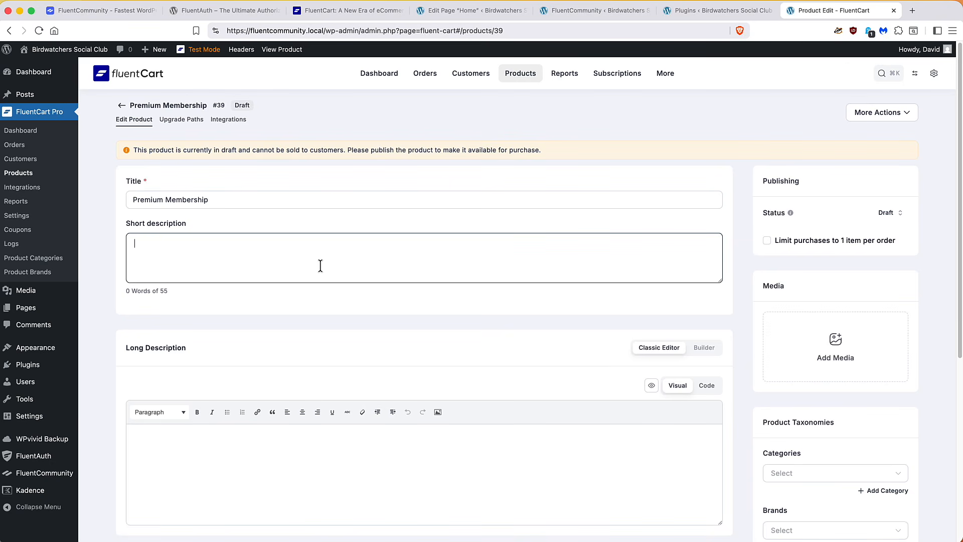
text(Get access)
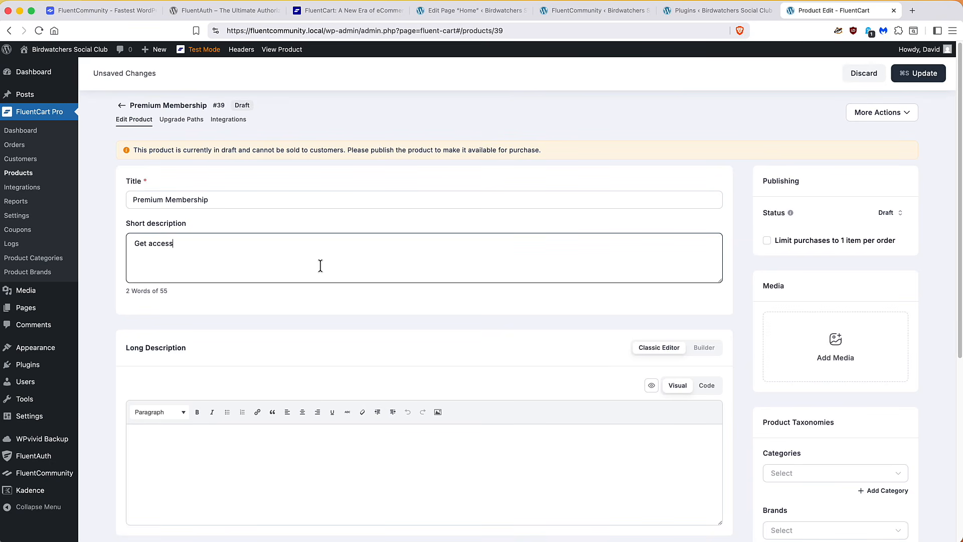
text( to matercourses and other p)
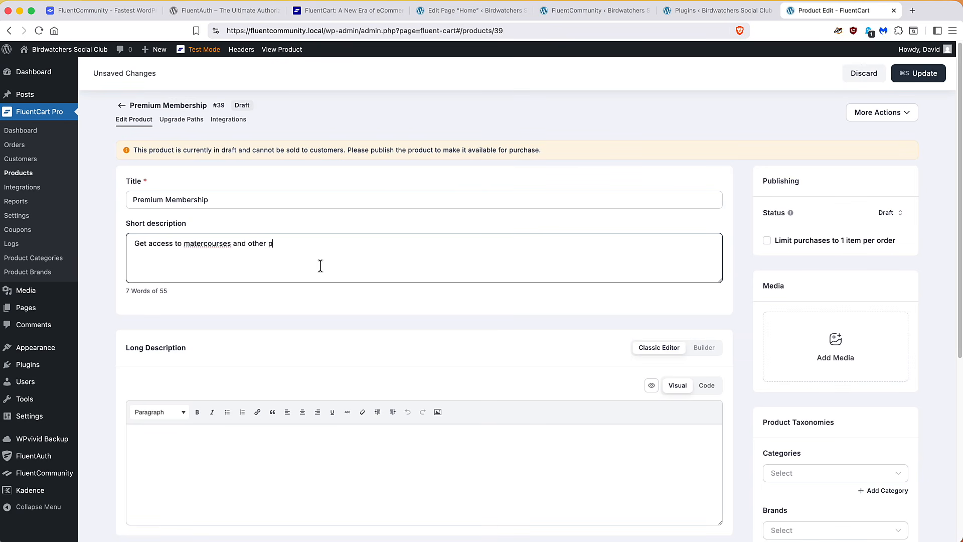
text(remium content.)
Price the product at 45 with a compare-at price of 99, keeping the One Time payment term
scroll(320, 258, down, 5)
scroll(321, 257, down, 2)
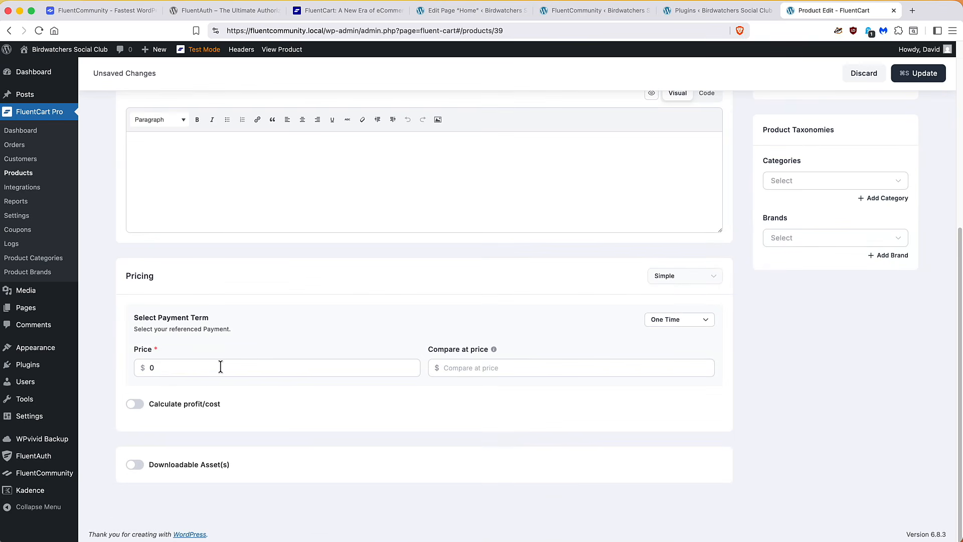
drag(149, 367, 158, 367)
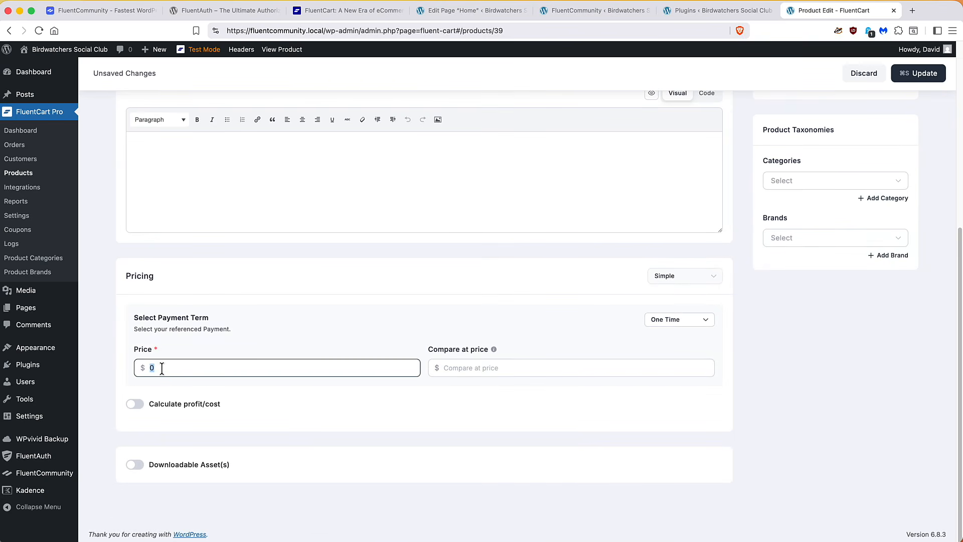
text(45)
click(450, 368)
text(99)
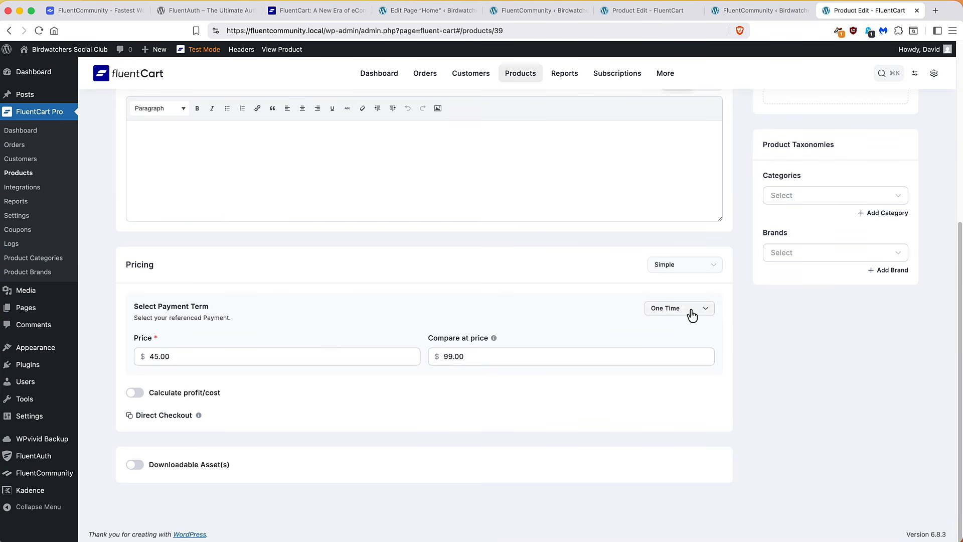
click(711, 268)
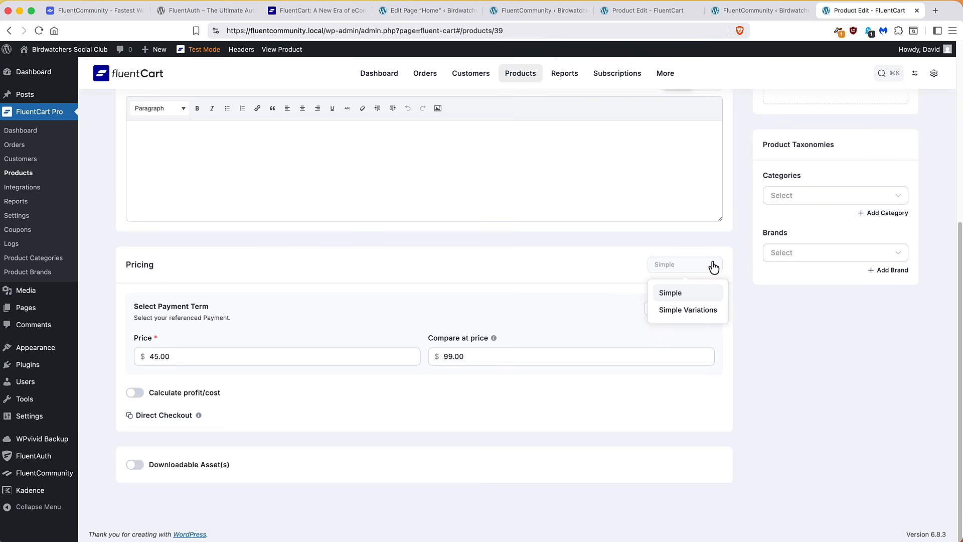
click(713, 268)
click(707, 312)
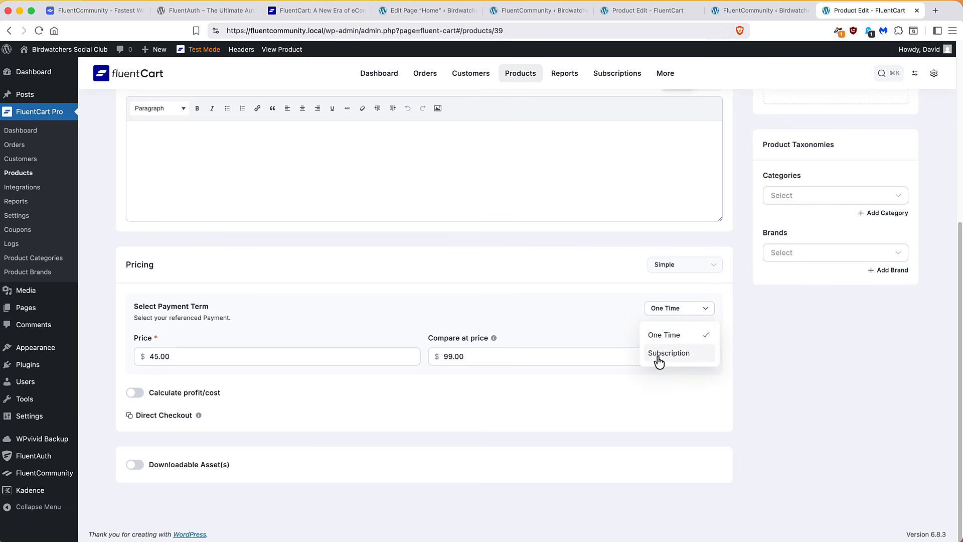
click(671, 334)
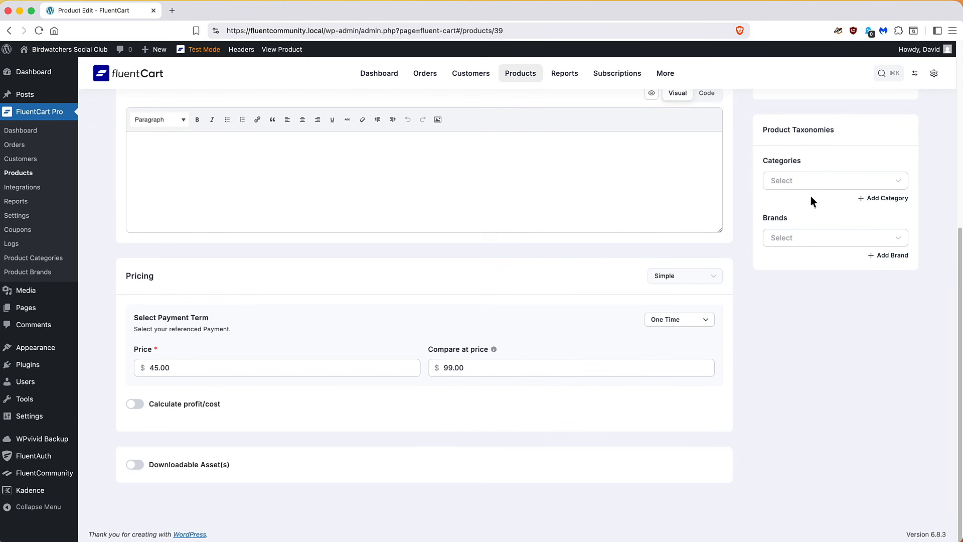
Create the new product category 'Membership' and assign it to this product
click(797, 185)
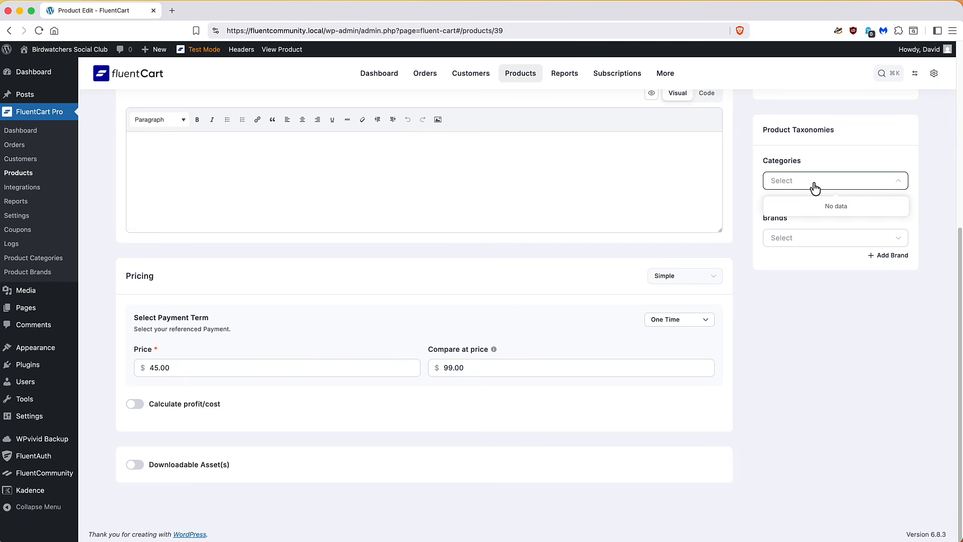
click(812, 187)
click(874, 201)
text(Membership)
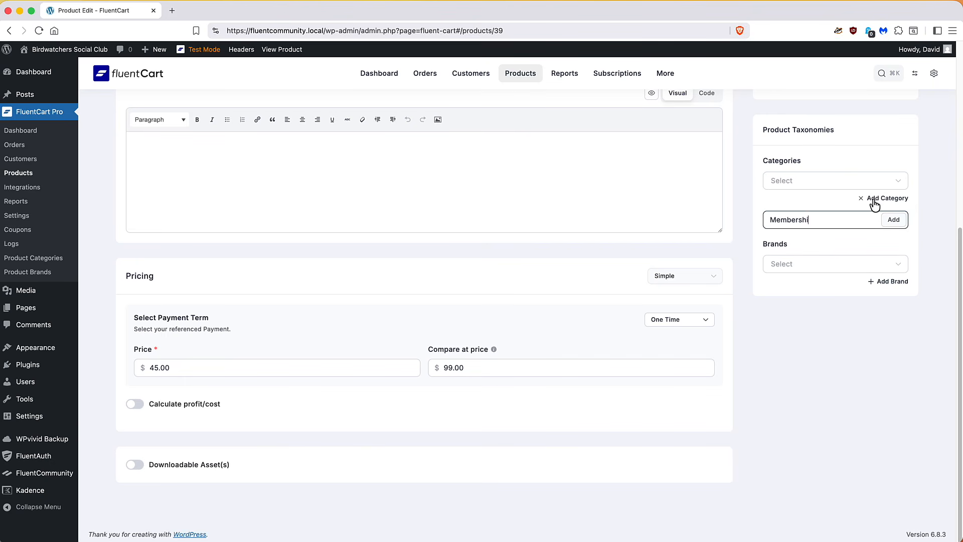
click(897, 225)
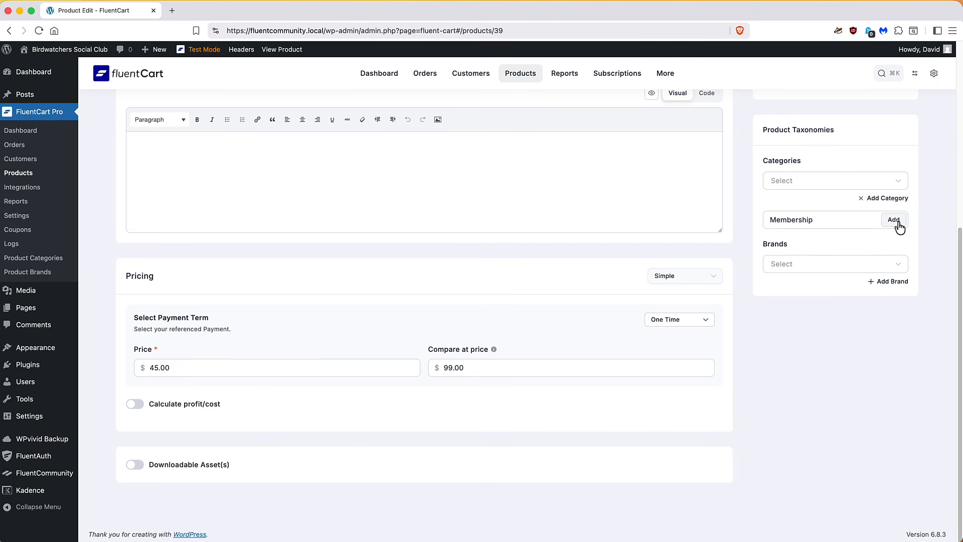
Add the purple Premium Membership image, limit purchases to 1 per order, and update
scroll(860, 207, up, 1)
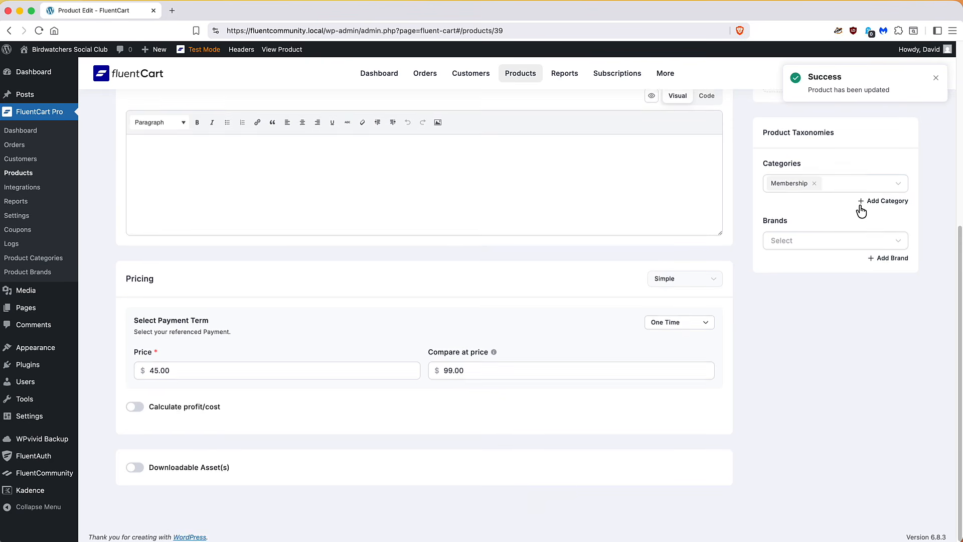
scroll(862, 208, up, 3)
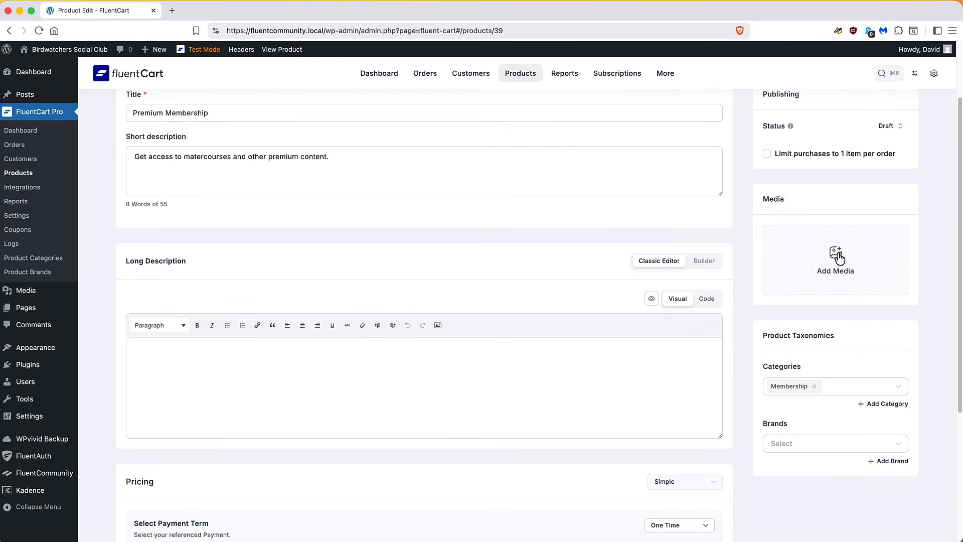
click(835, 258)
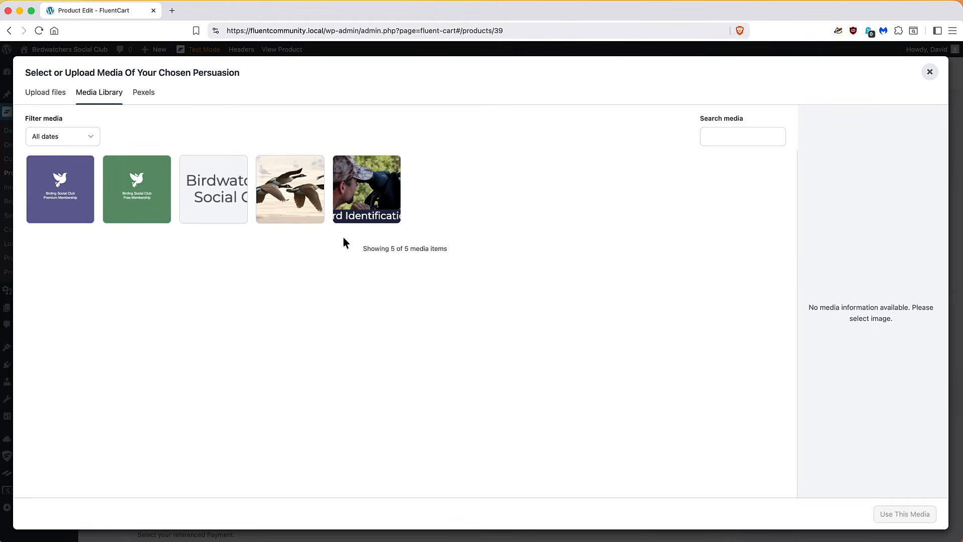
click(50, 186)
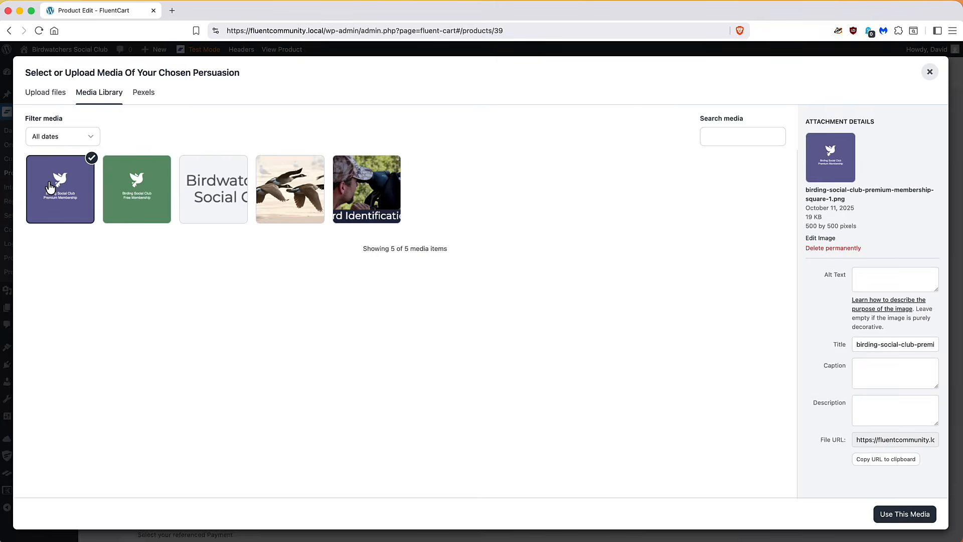
click(900, 513)
click(768, 234)
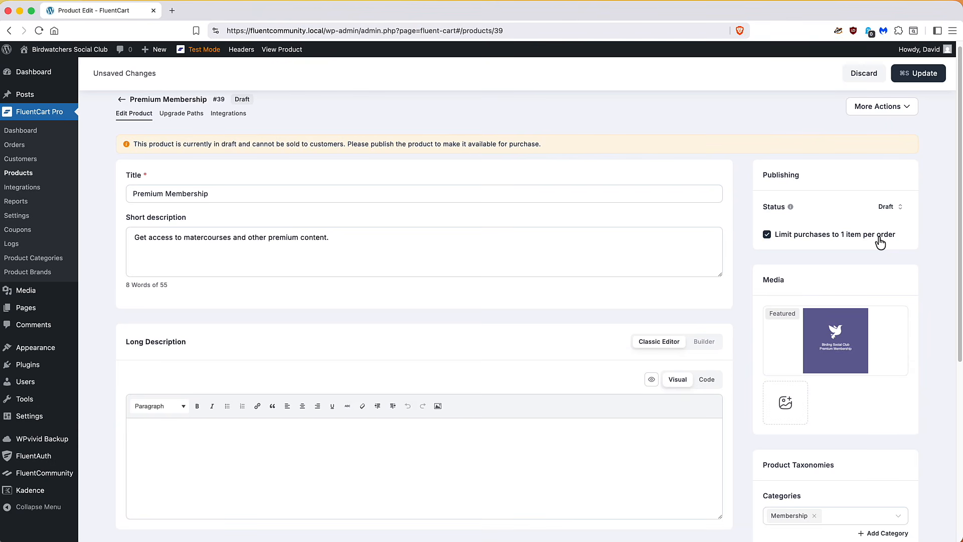
click(914, 75)
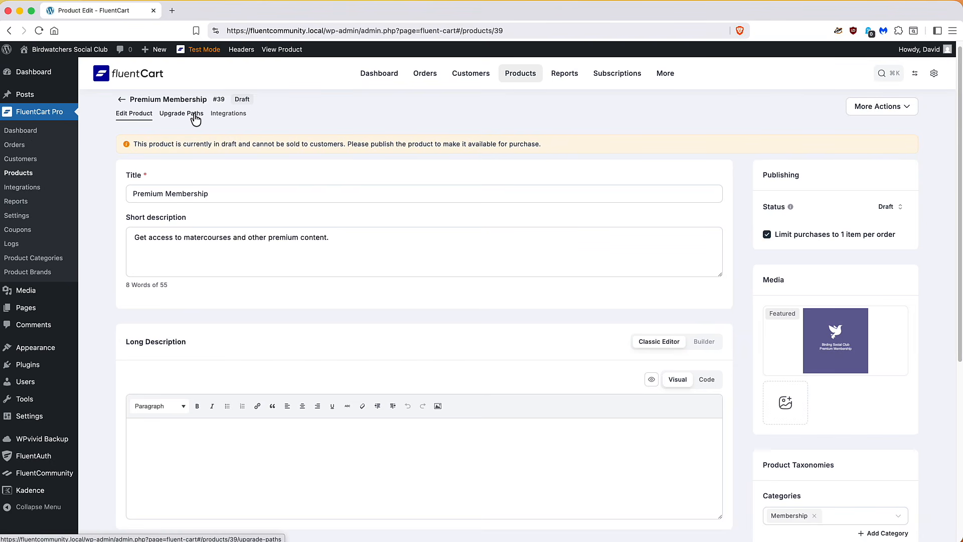
Show Premium Membership's Integrations tab and list the addable integrations, FluentCRM and FluentCommunity
click(225, 115)
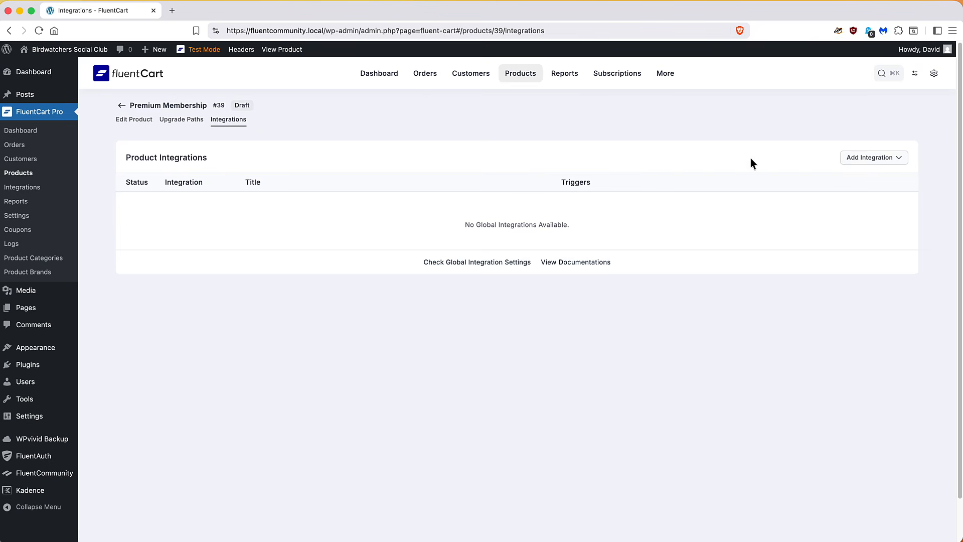
click(874, 163)
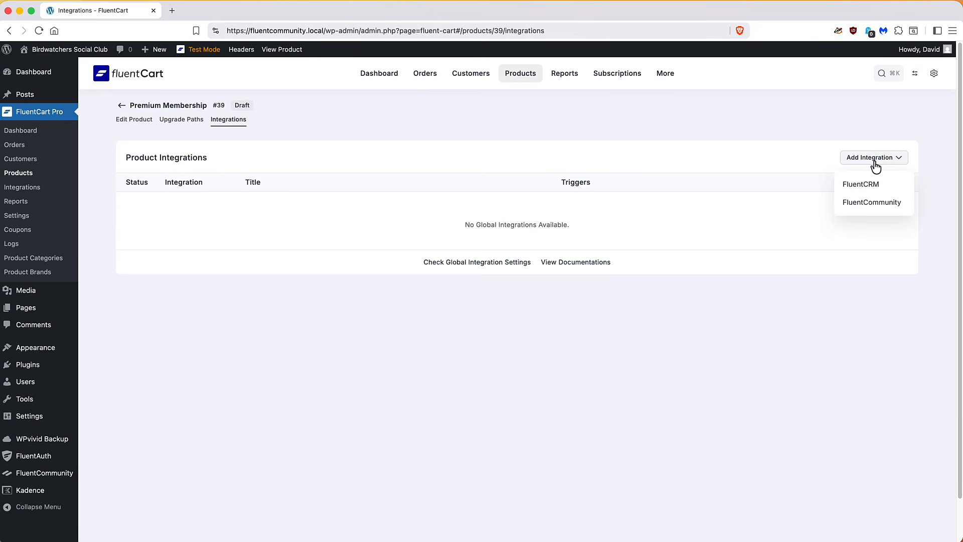
Add a FluentCommunity feed and append ' Premium Membership' to its feed title
click(871, 203)
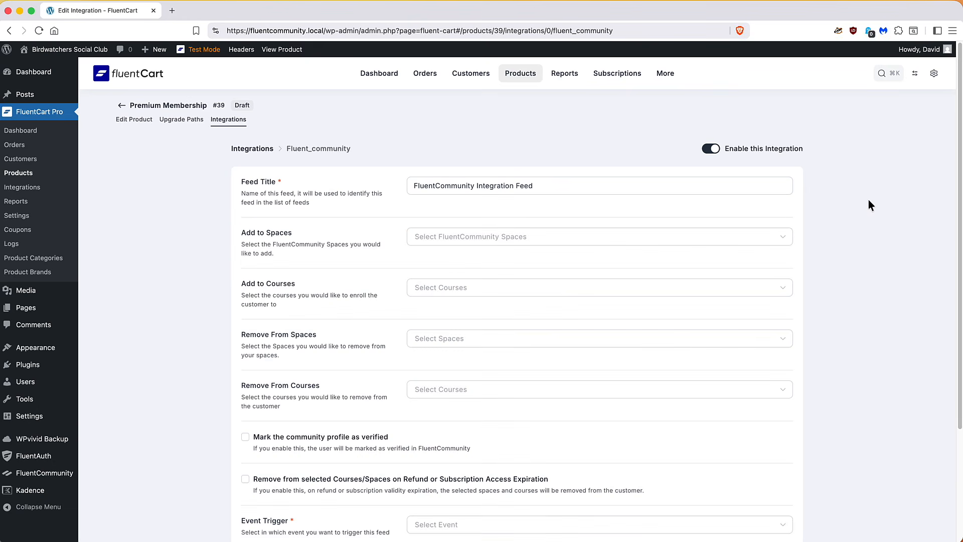
click(652, 185)
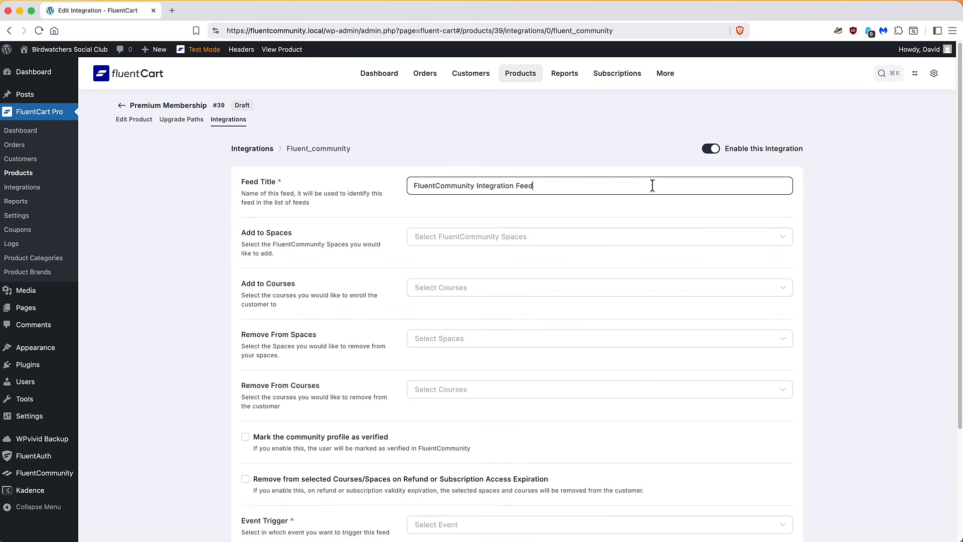
text(Premium Membership)
Add buyers to the Instructor Q and A (Master Classes) space and the Bird Photography course
click(497, 236)
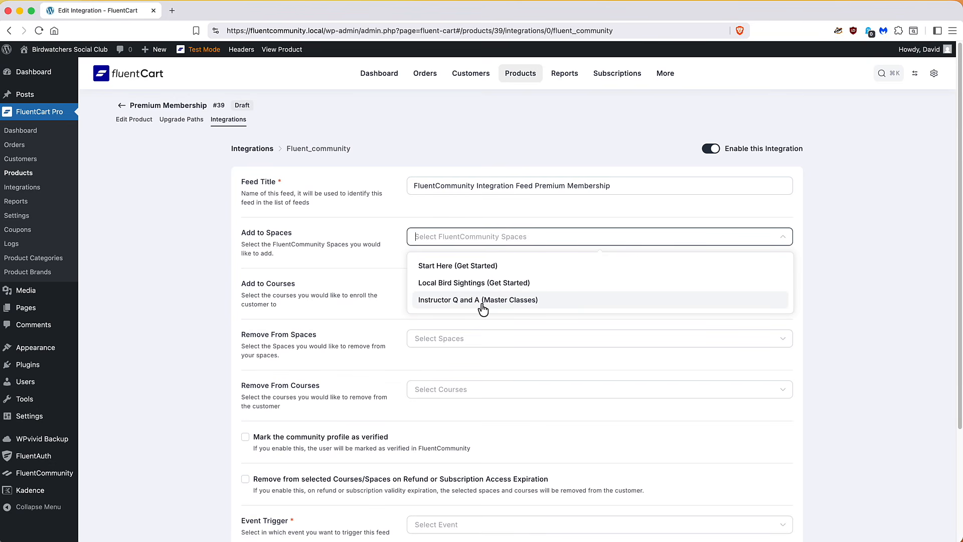
click(478, 299)
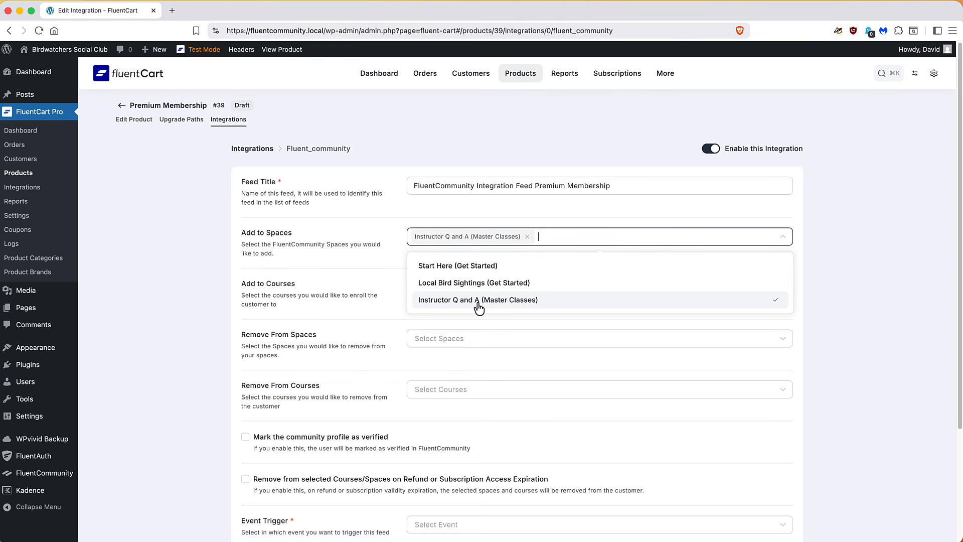
click(390, 257)
click(428, 287)
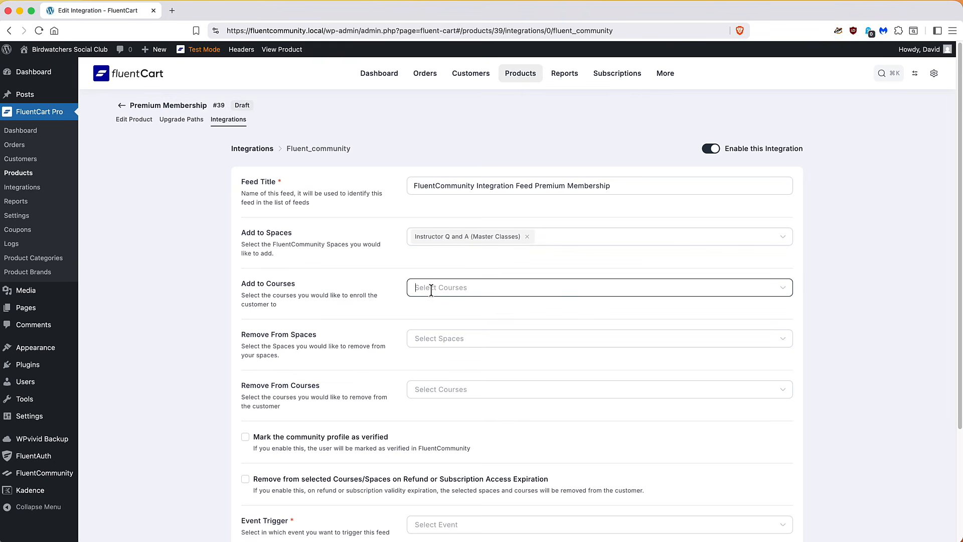
click(441, 335)
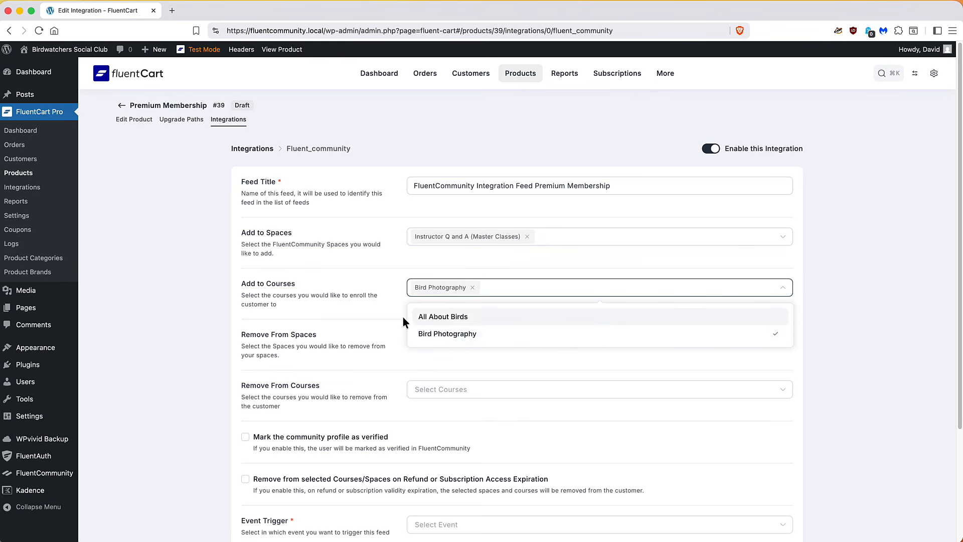
click(380, 300)
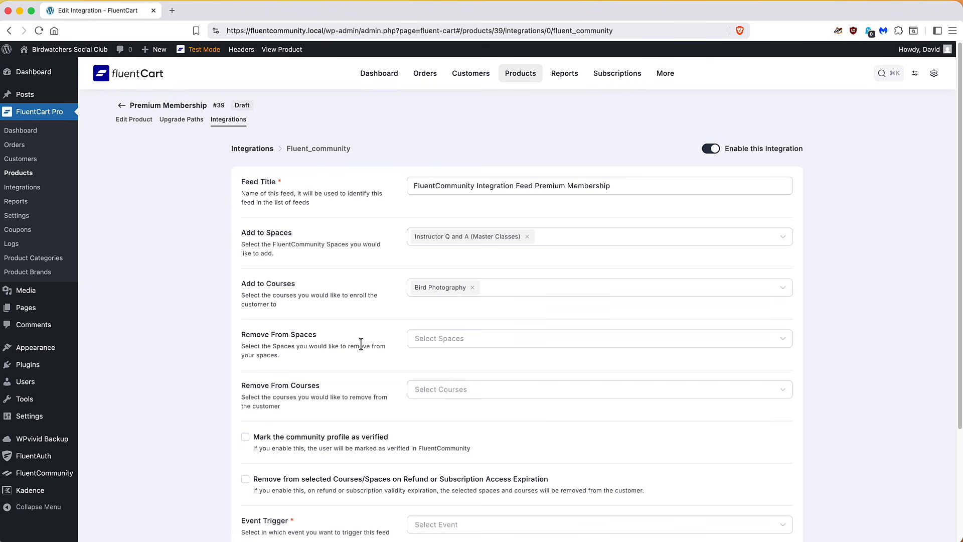
scroll(360, 378, down, 1)
scroll(360, 383, down, 5)
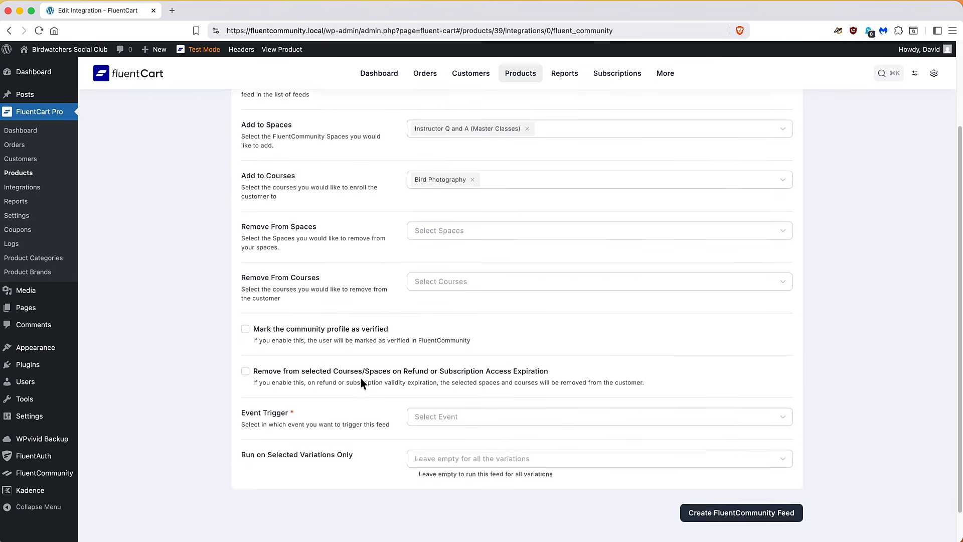
Verify profiles, remove access on refund or expiry, trigger on Order Paid, and create the feed
click(246, 331)
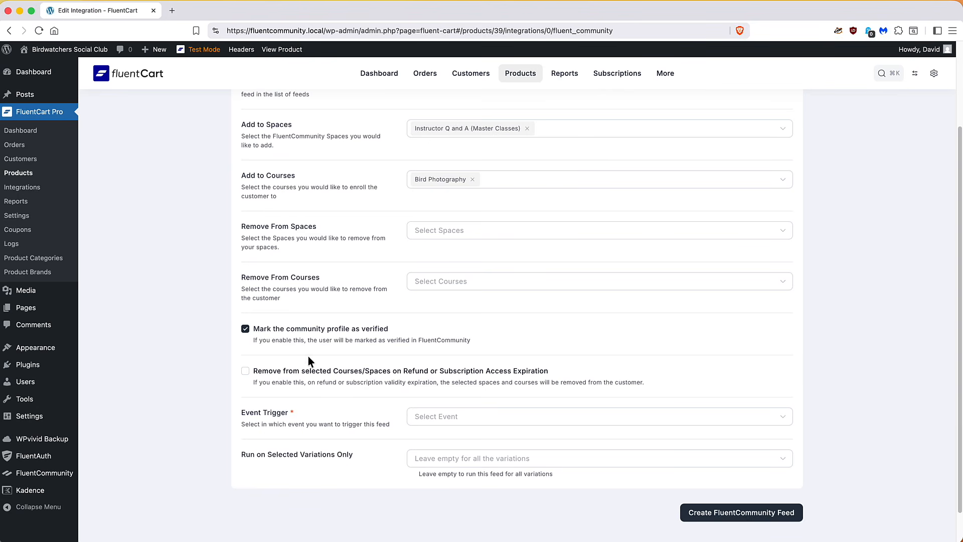
click(246, 372)
click(489, 417)
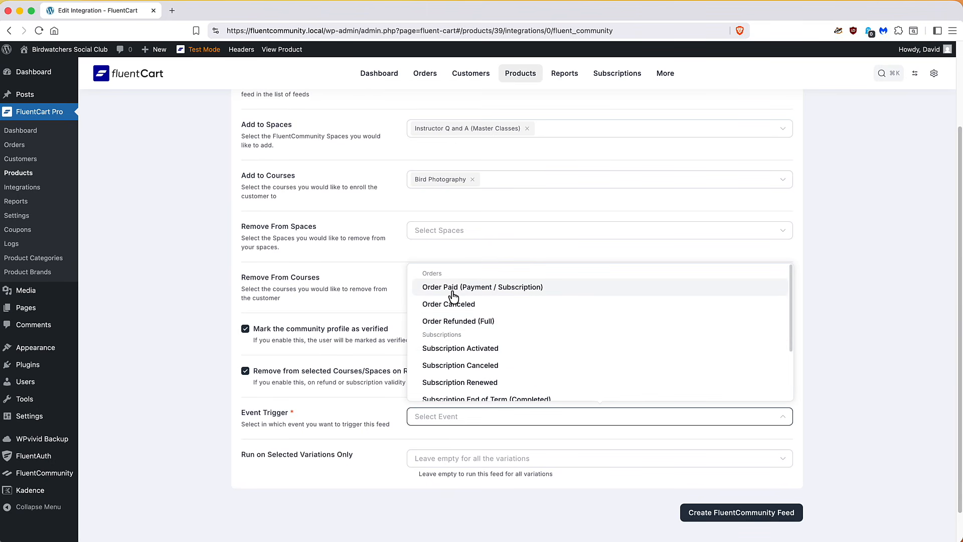
click(453, 293)
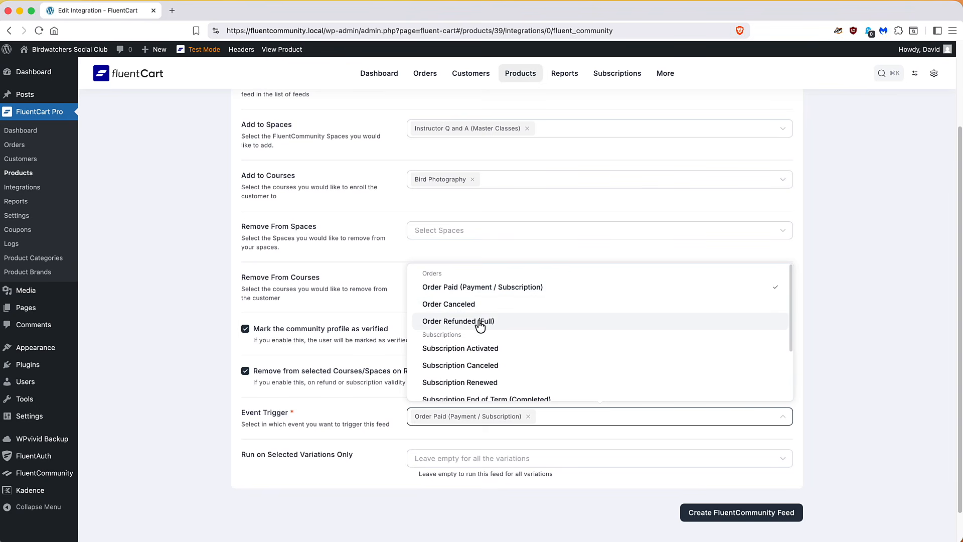
scroll(480, 325, down, 2)
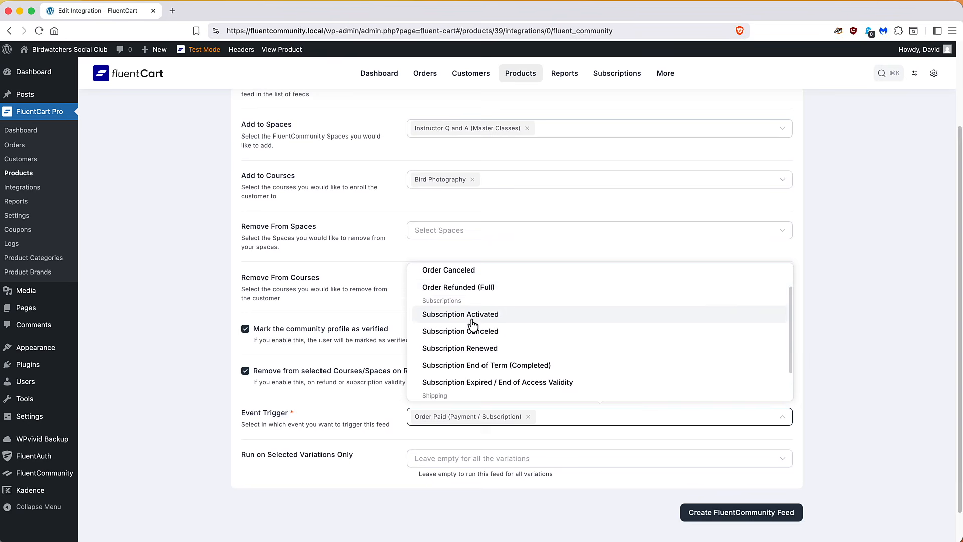
scroll(473, 326, down, 3)
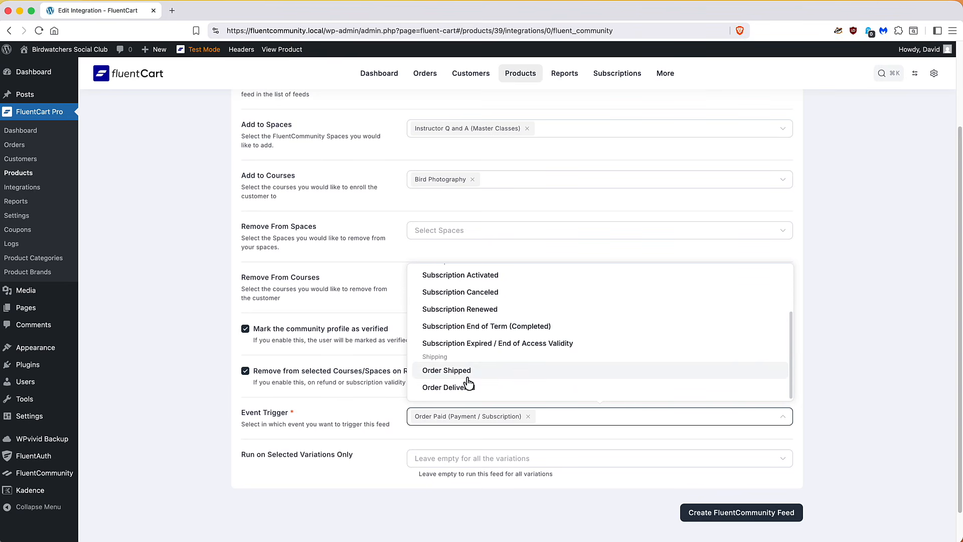
click(470, 441)
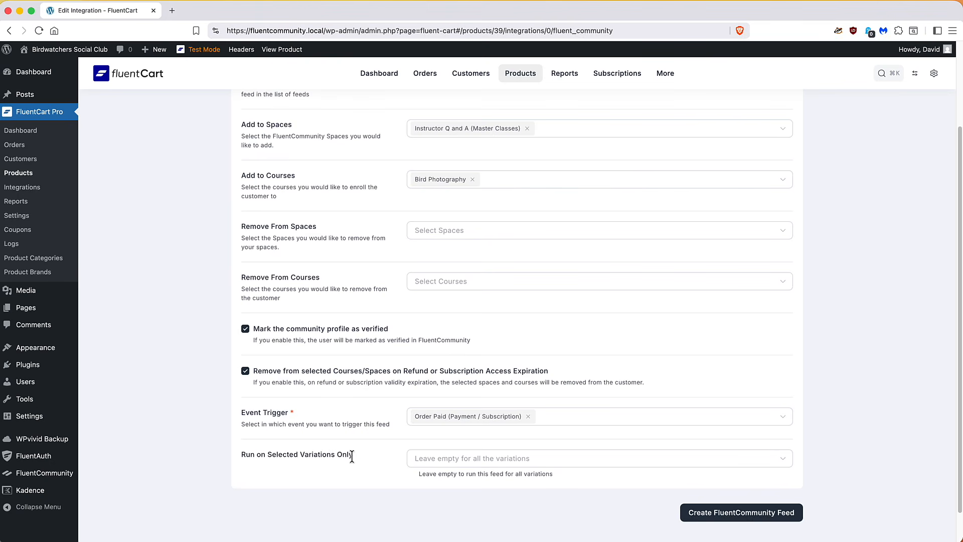
click(731, 516)
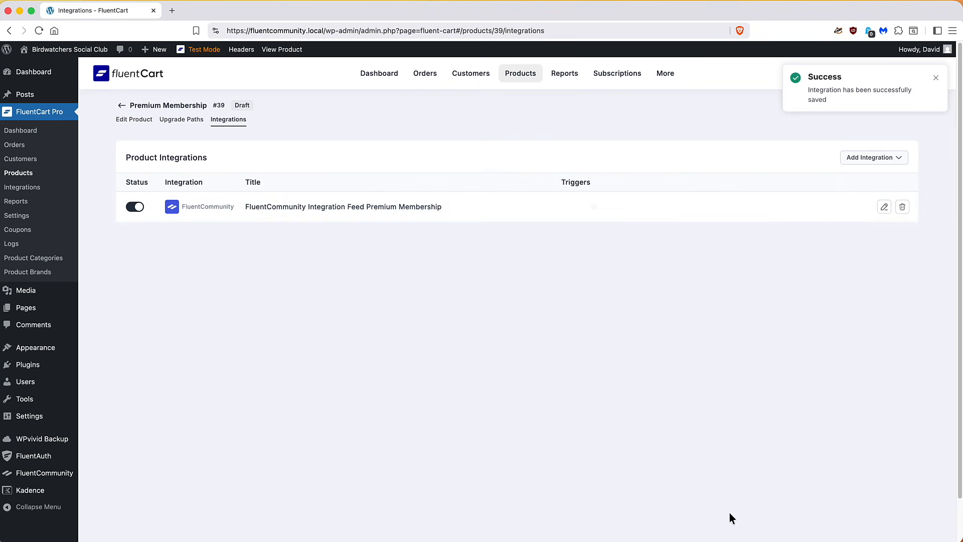
Change Premium Membership's status from Draft to Publish on the Edit Product tab and update it
click(145, 124)
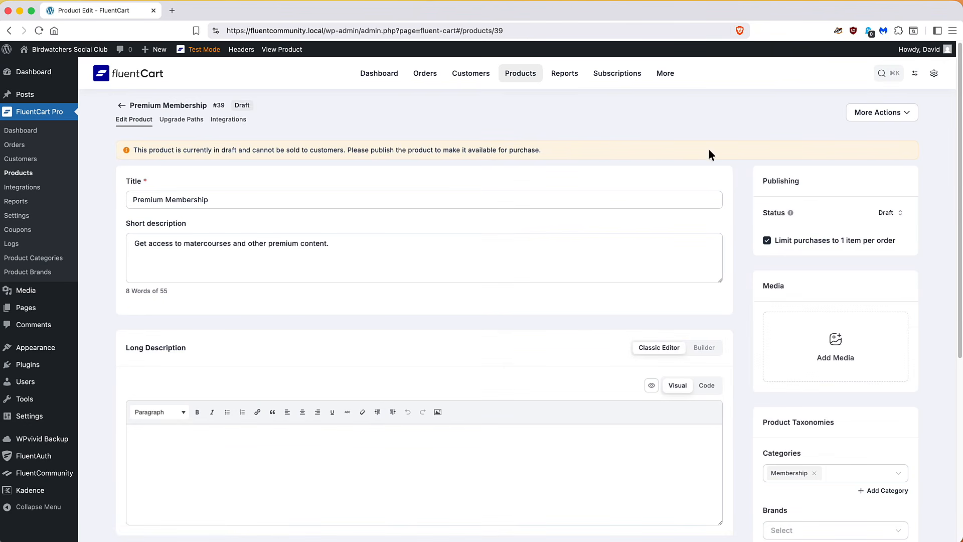
click(885, 214)
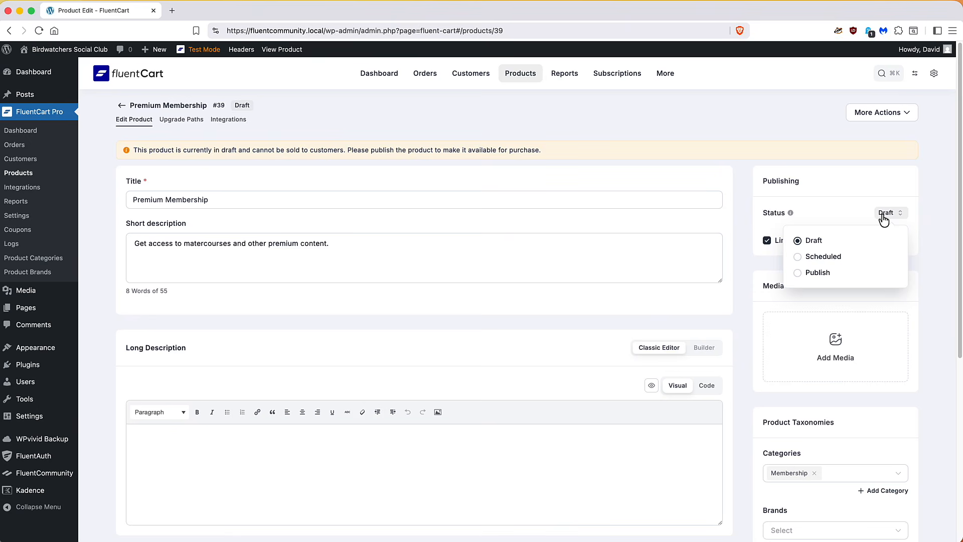
click(799, 272)
click(922, 73)
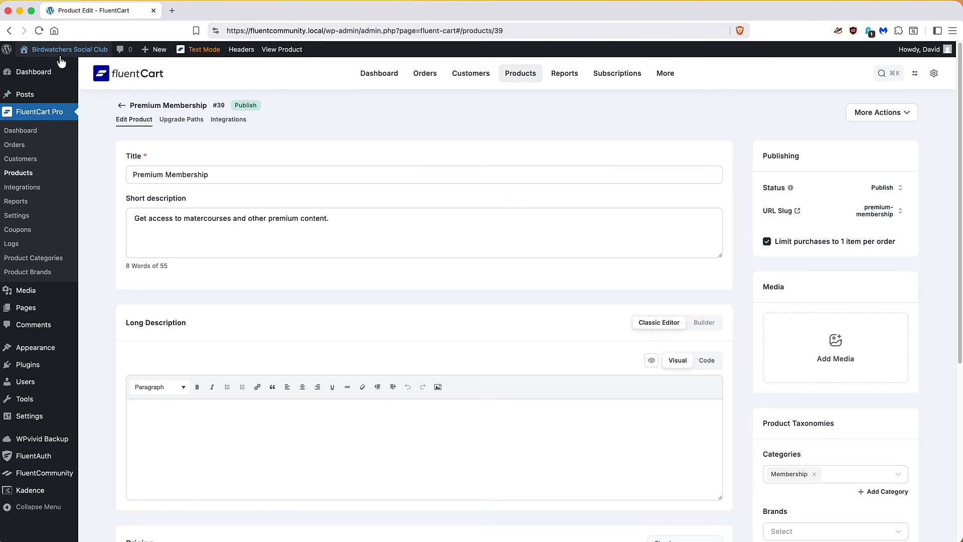
mouse_move(61, 61)
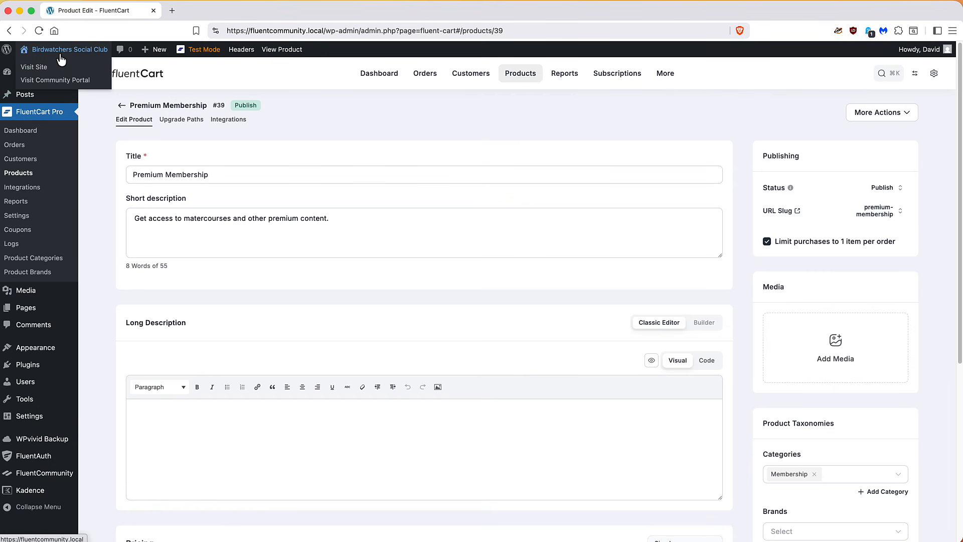
Open the site's homepage and go to the Menus editor from the admin bar
click(61, 59)
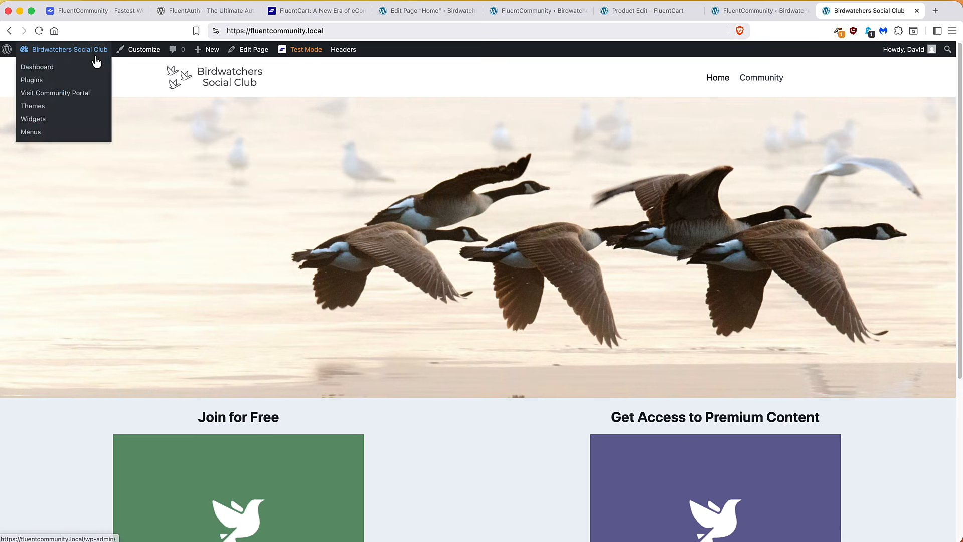
mouse_move(94, 58)
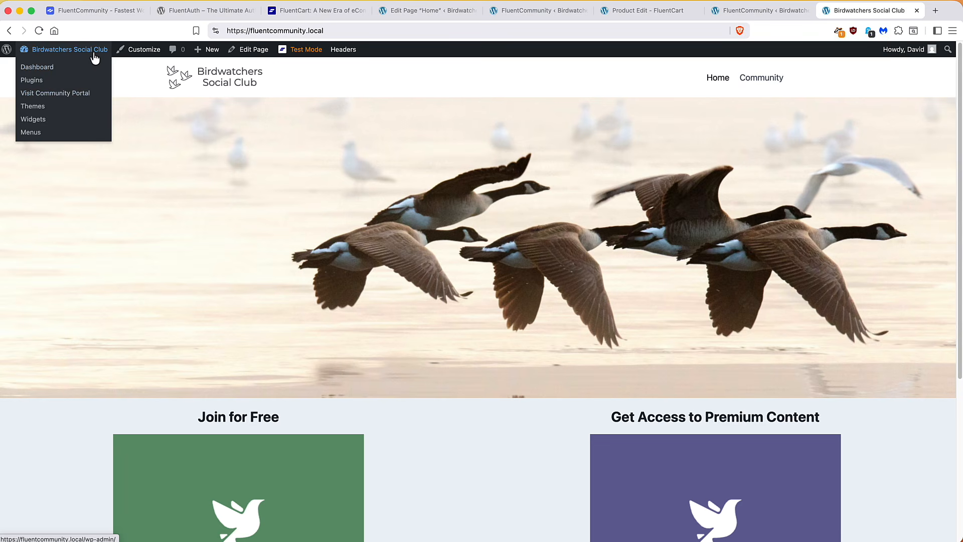
click(38, 133)
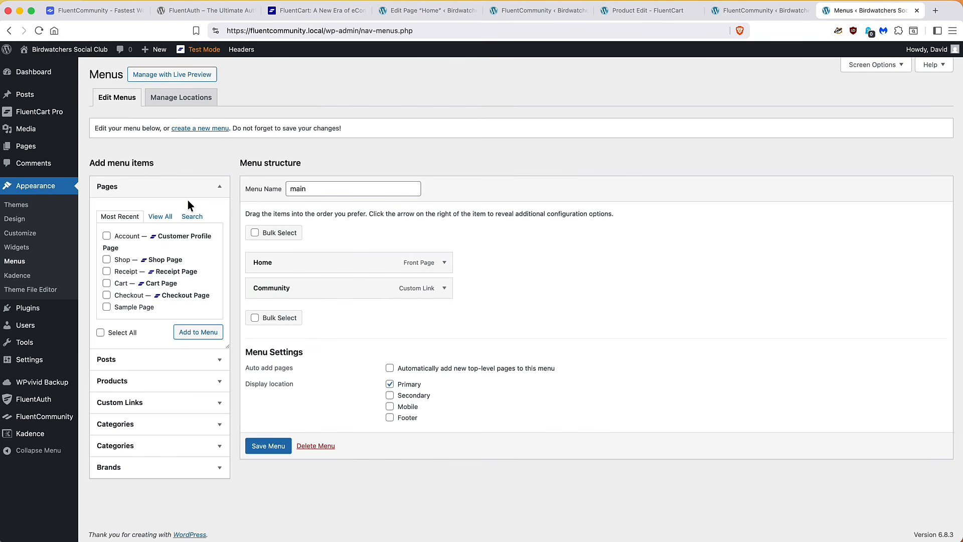
Add the Shop and Account pages to the menu, ordered Home, Shop, Account, Community
click(107, 260)
click(107, 236)
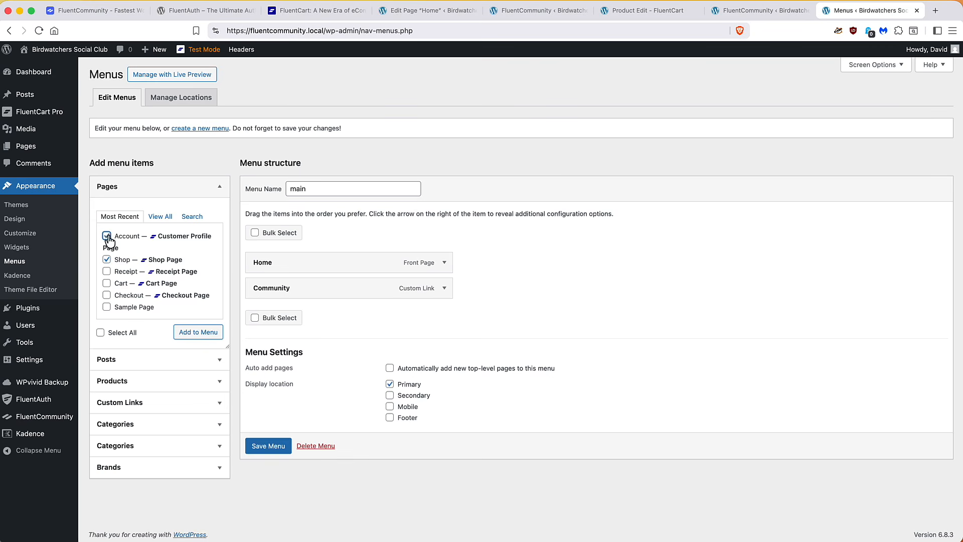
click(198, 334)
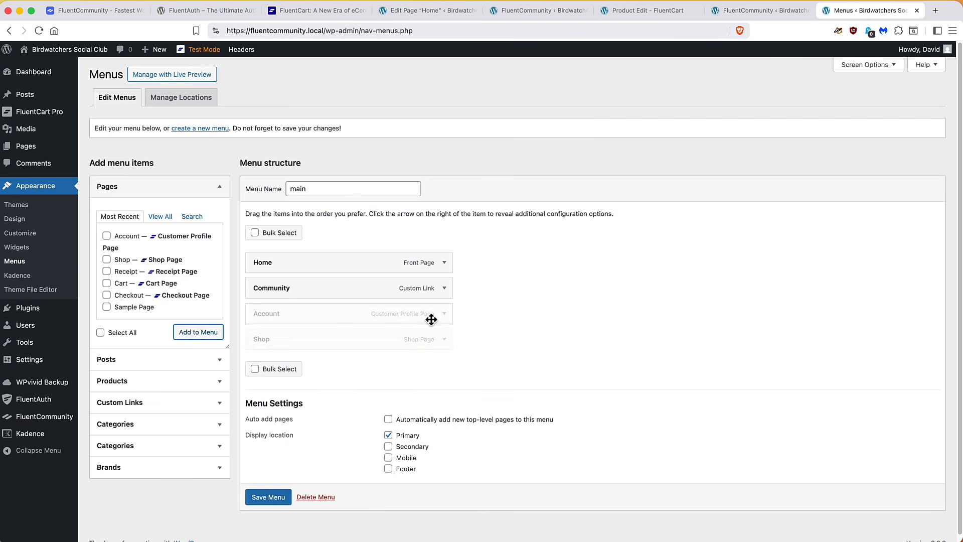
drag(305, 311, 302, 284)
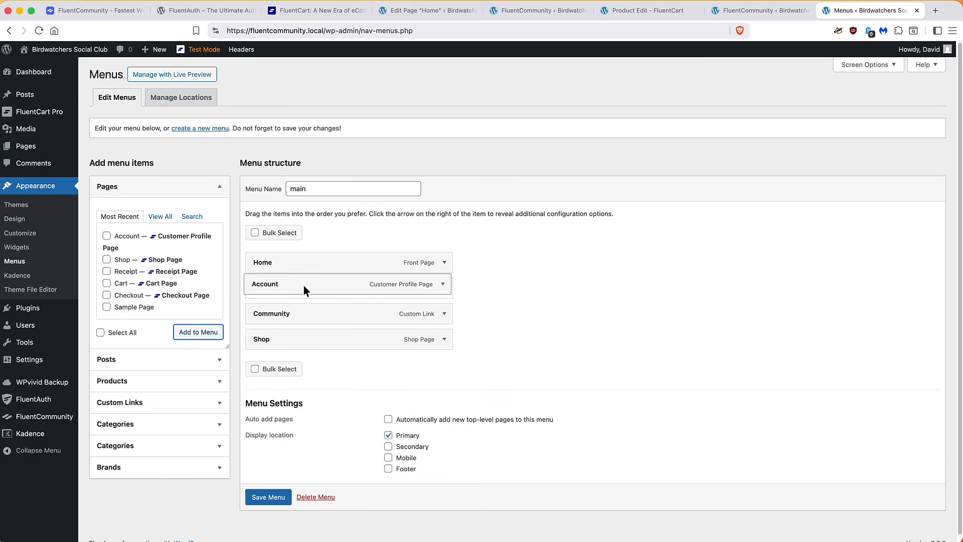
drag(302, 343, 300, 290)
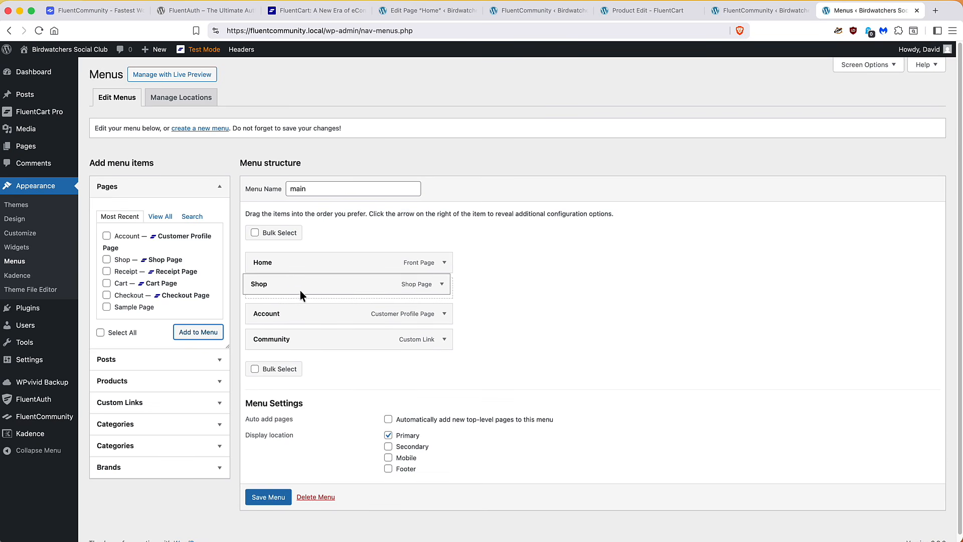
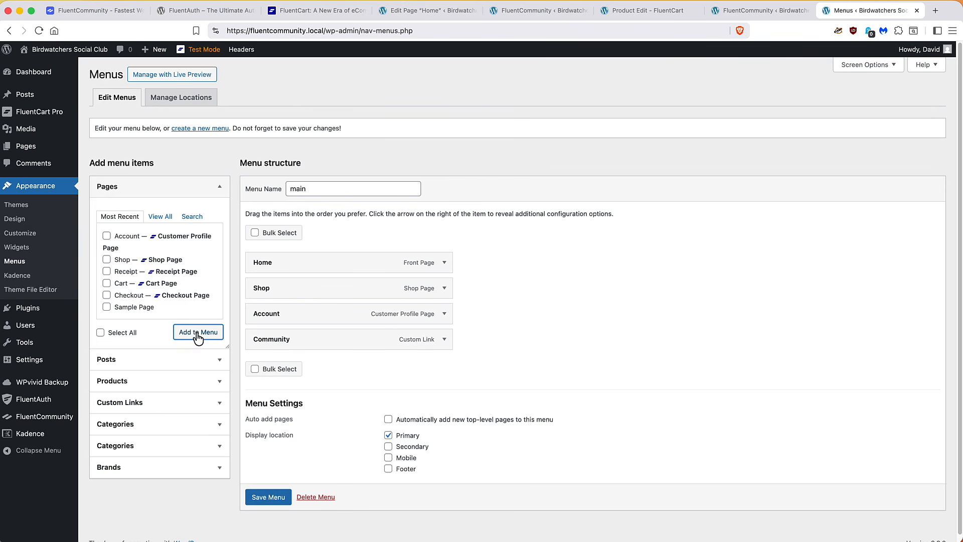
Save the navigation menu, then open the site's Shop page in the block editor
click(270, 497)
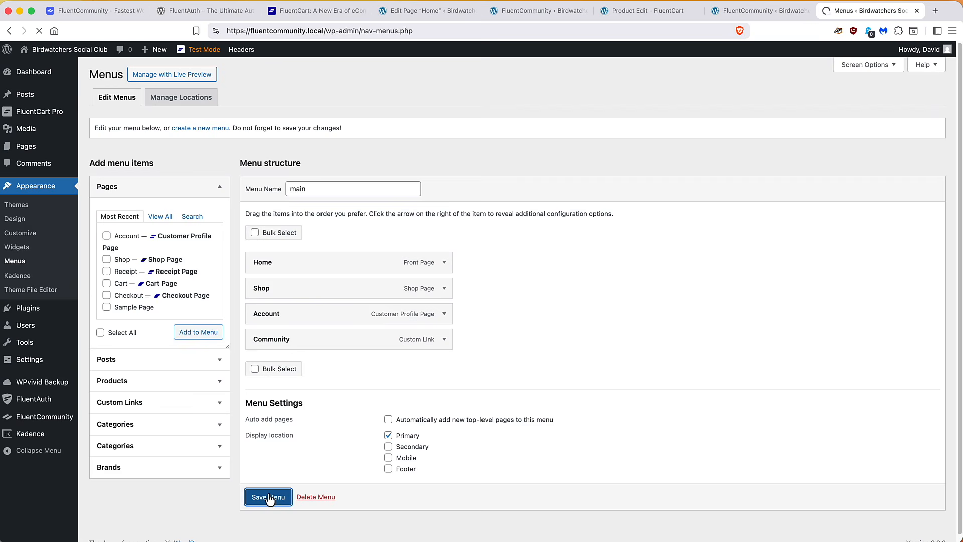
mouse_move(61, 53)
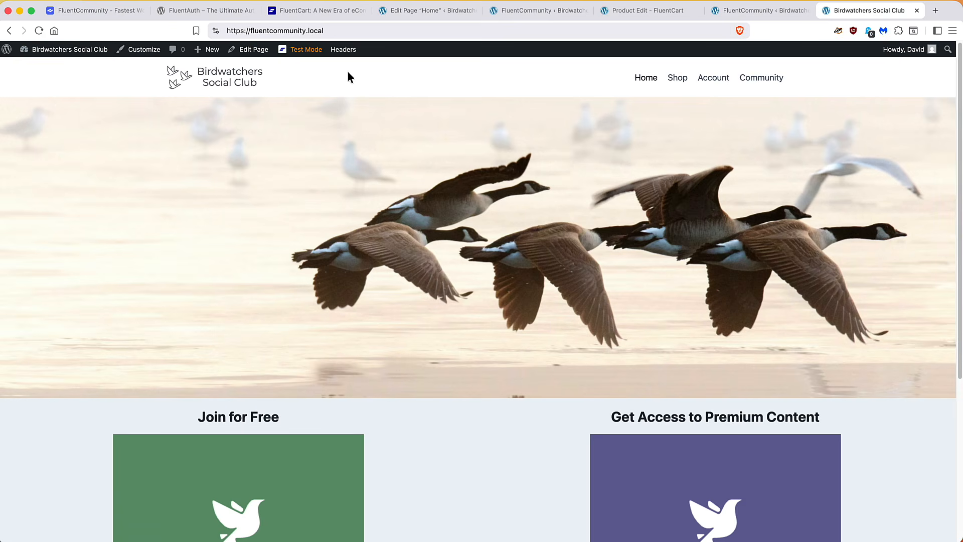
click(678, 80)
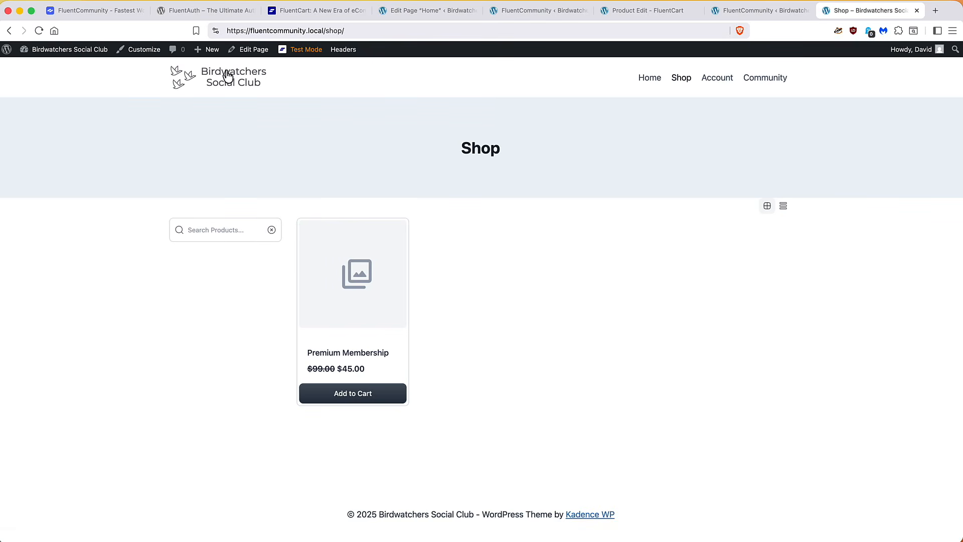
click(254, 53)
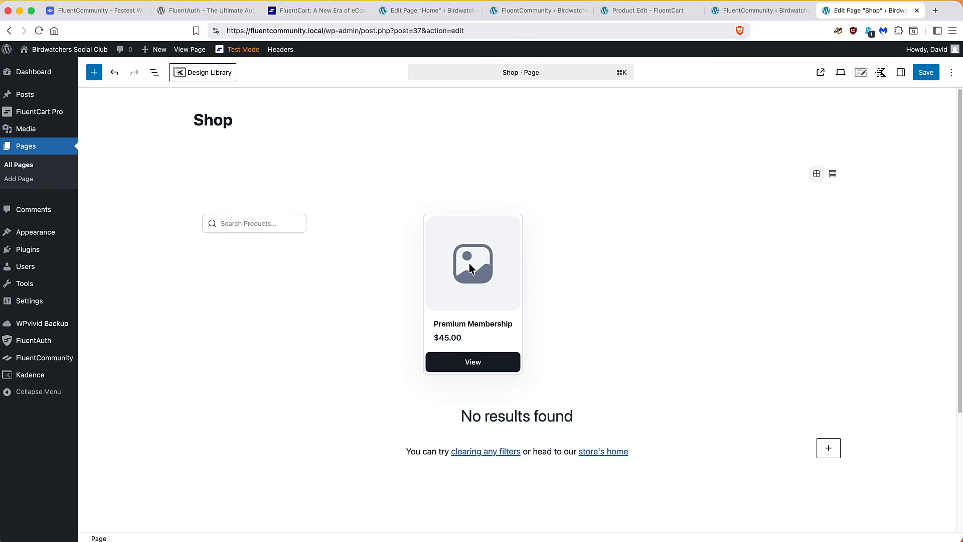
Open FluentCart in a new tab and edit the Premium Membership product
right_click(52, 111)
click(80, 116)
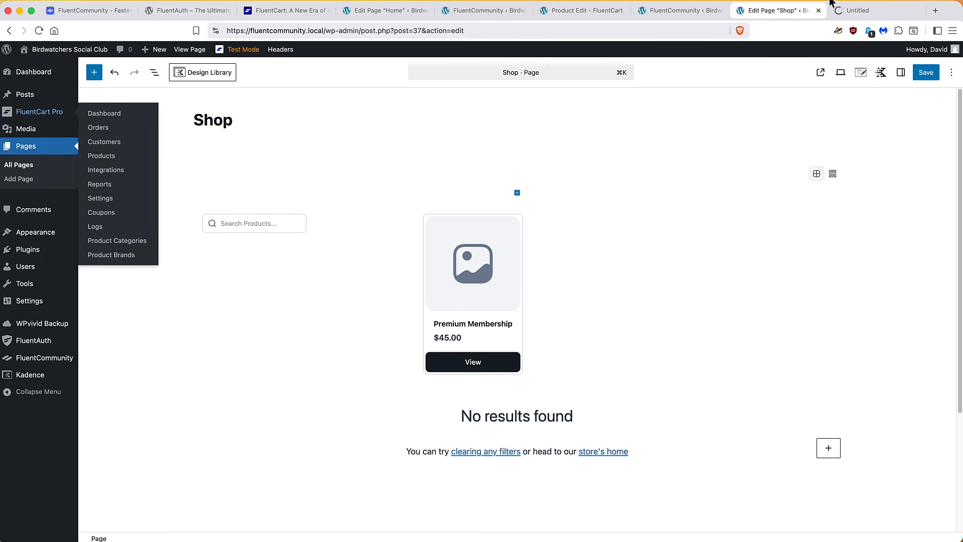
click(848, 14)
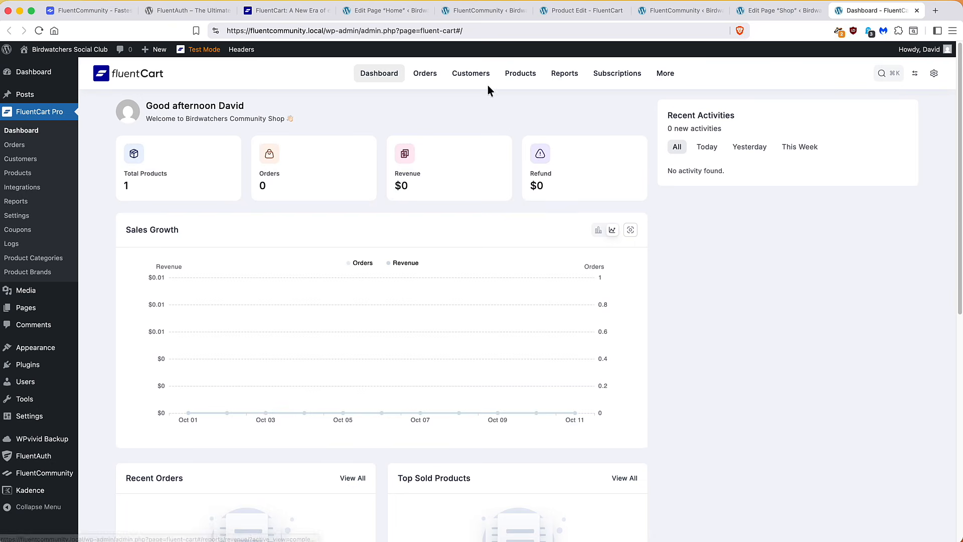
click(524, 74)
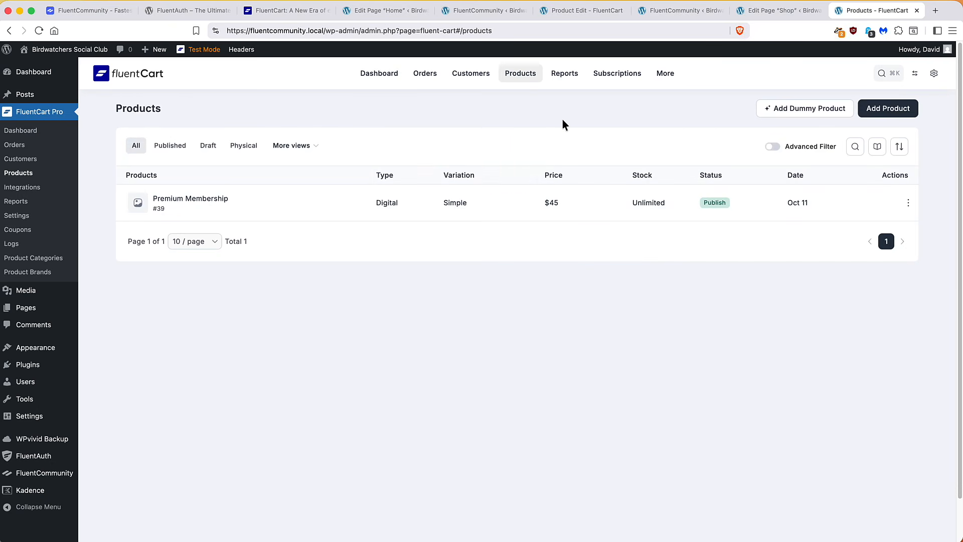
click(189, 200)
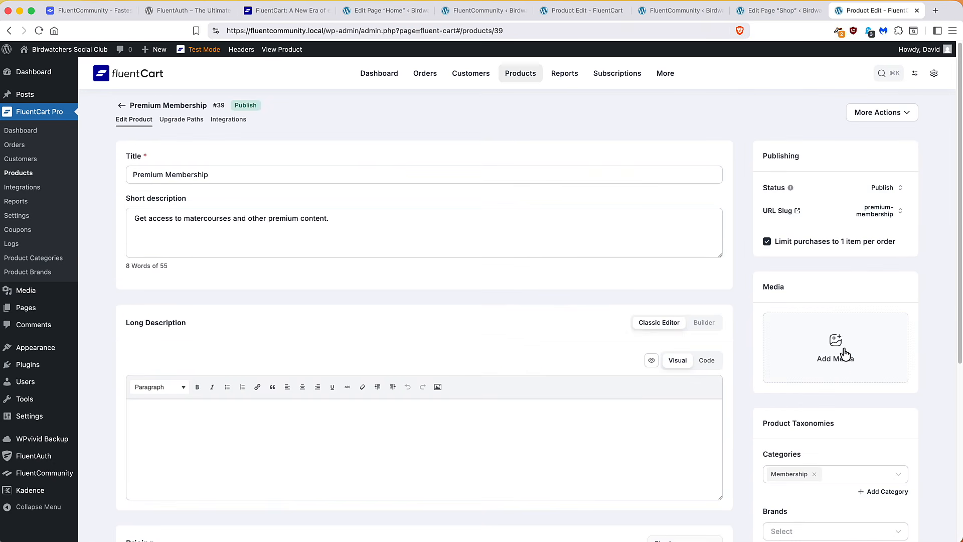
Set the purple Premium Membership image as the featured image and update the product
click(844, 351)
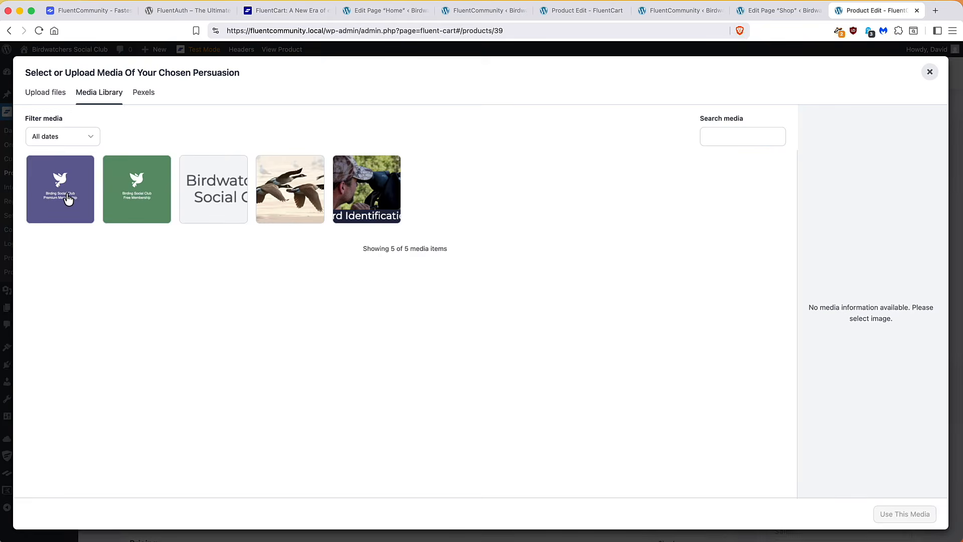
click(68, 198)
click(879, 514)
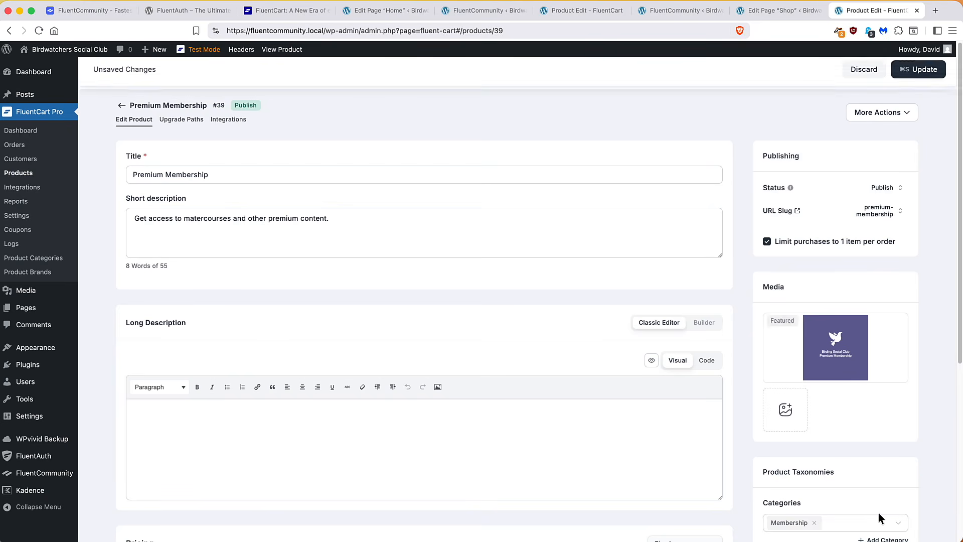
click(926, 80)
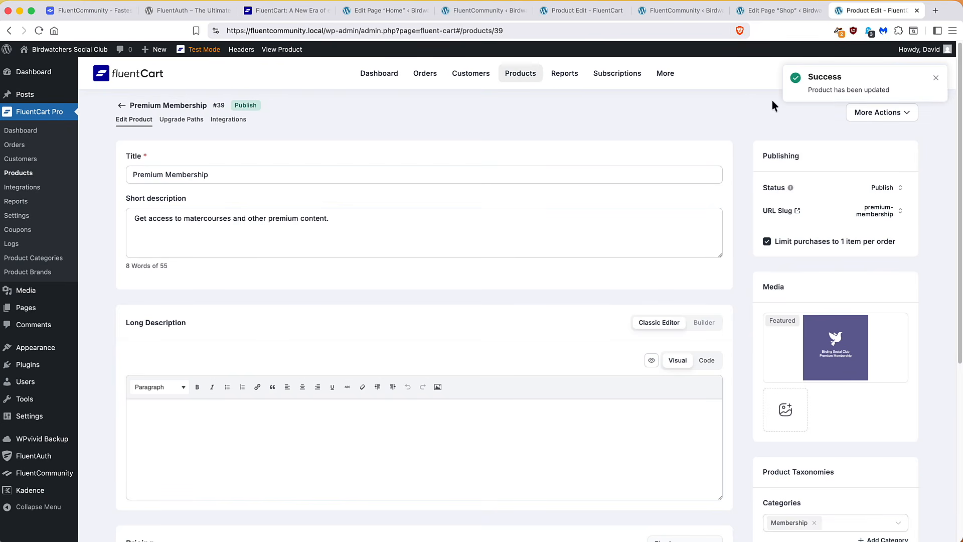
click(769, 14)
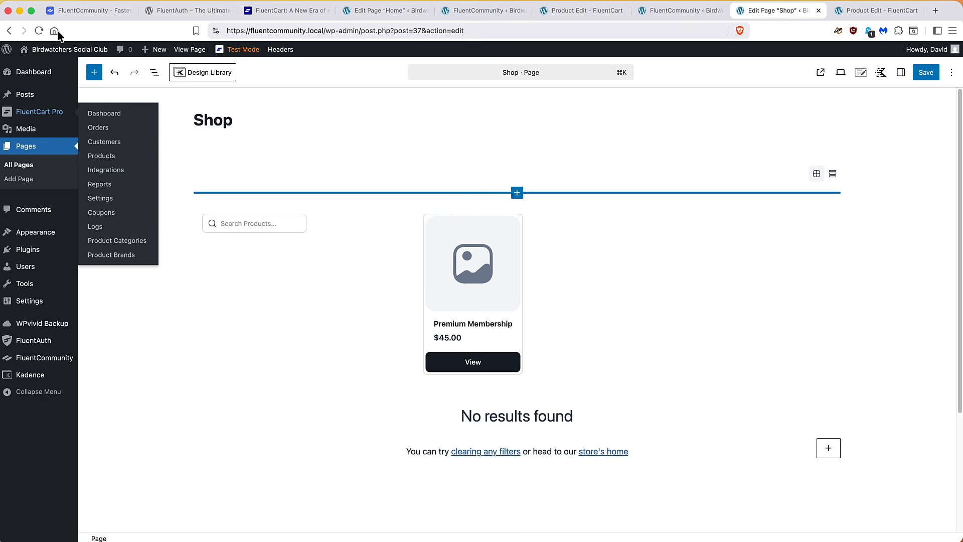
Reload the Shop editor, dismiss the backup notice, and delete the Product View Switcher block
click(38, 31)
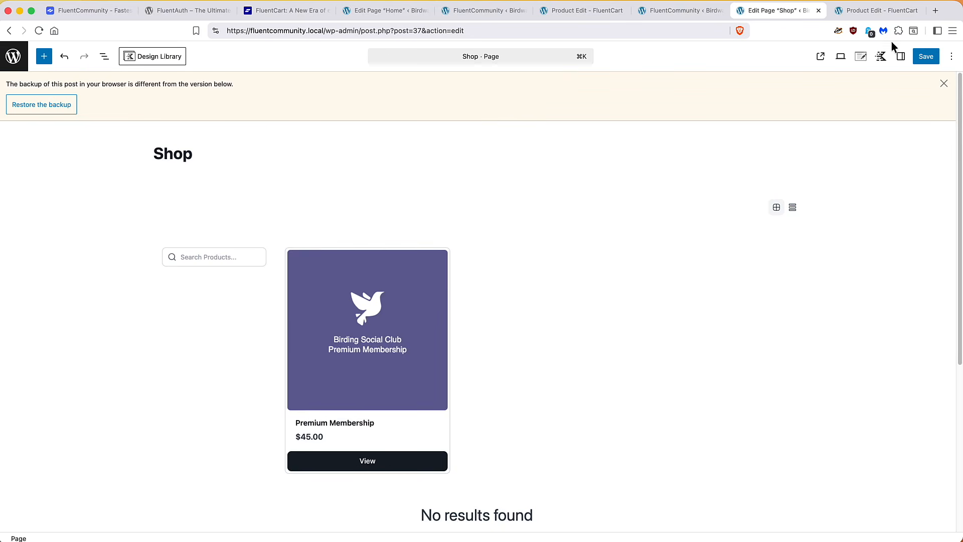
click(943, 84)
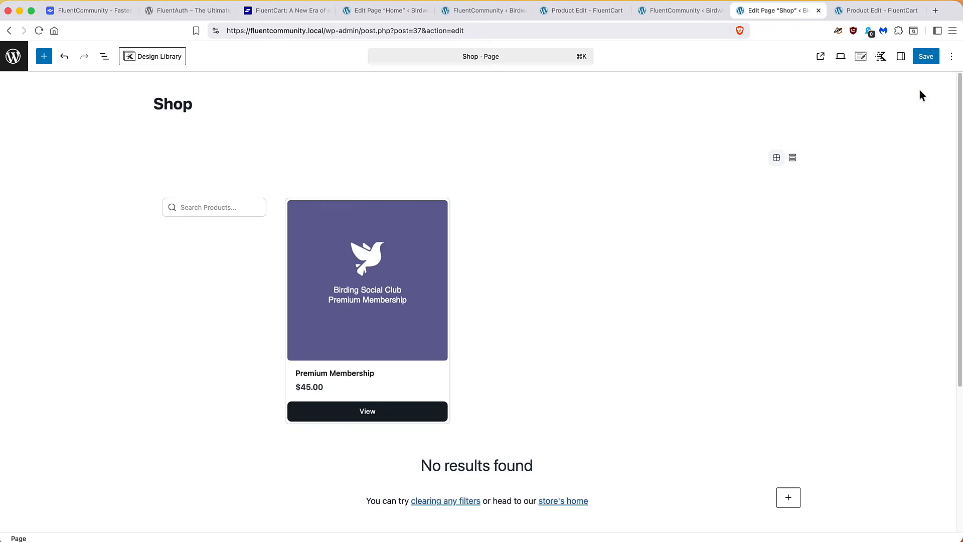
click(105, 56)
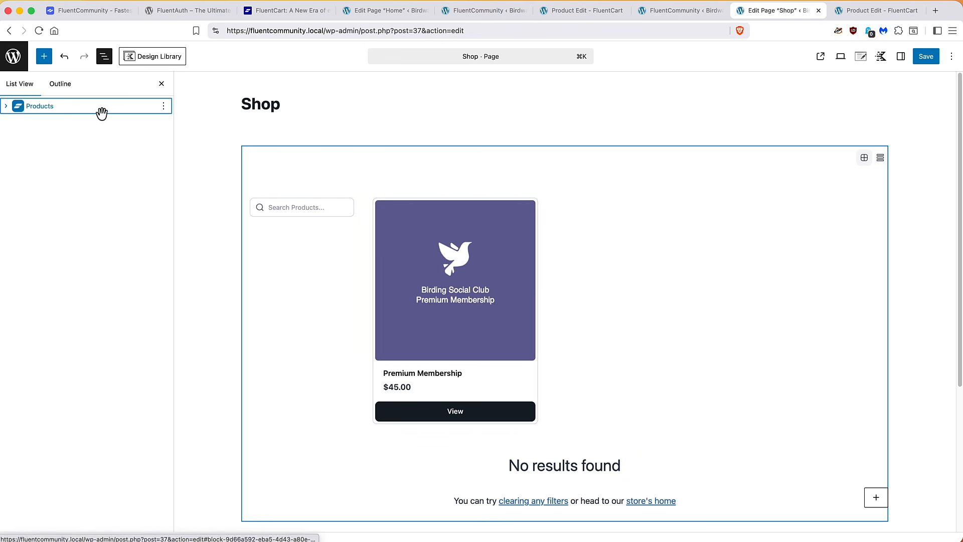
click(6, 106)
click(70, 124)
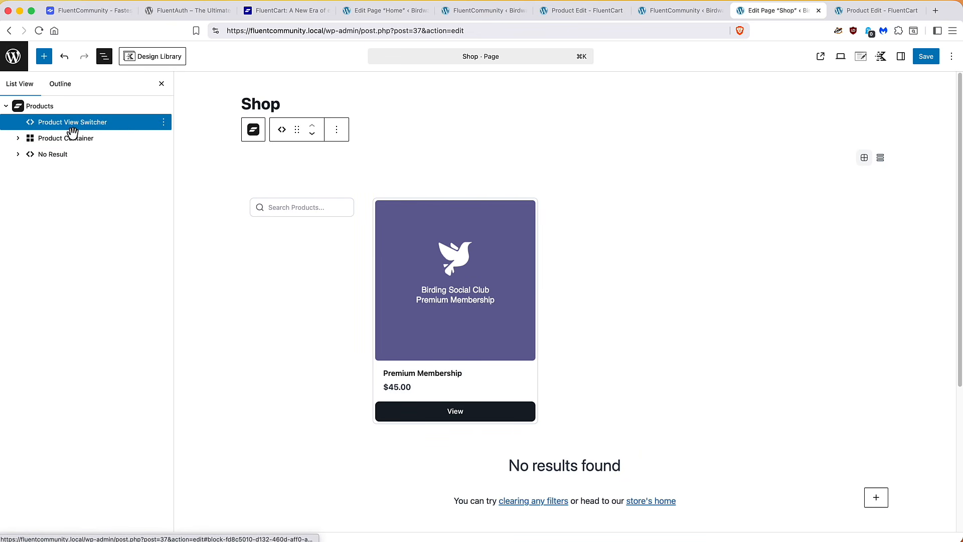
click(164, 122)
click(175, 347)
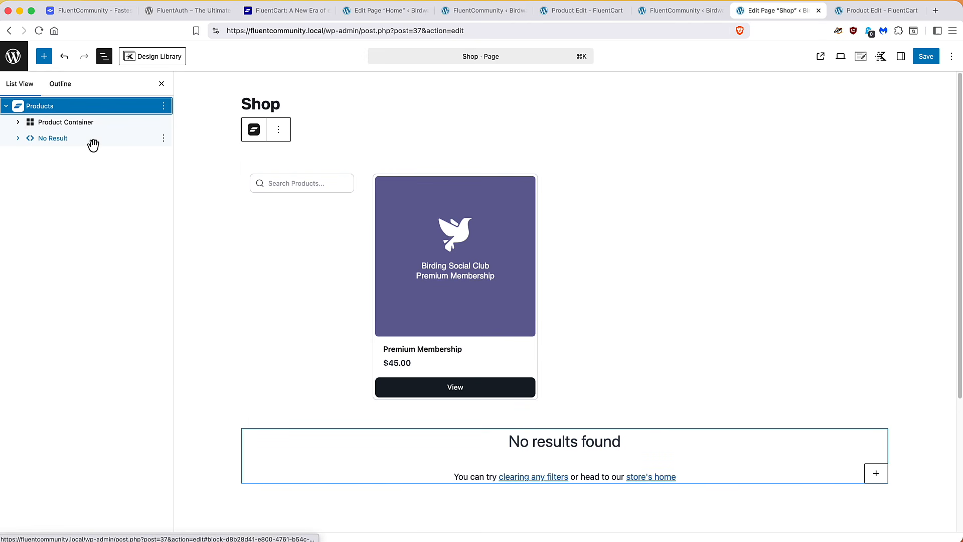
Delete the Product Search block from the Product Container and save the Shop page
click(17, 123)
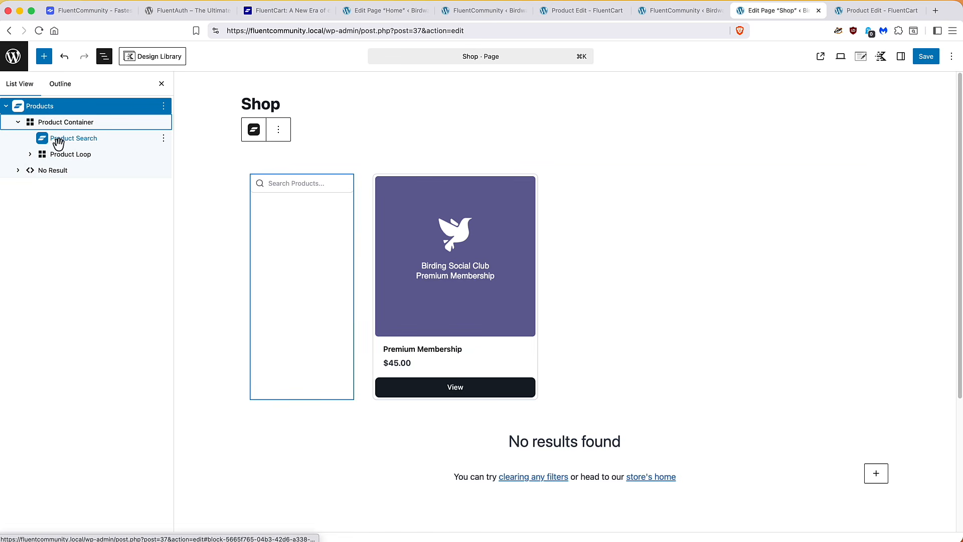
click(84, 142)
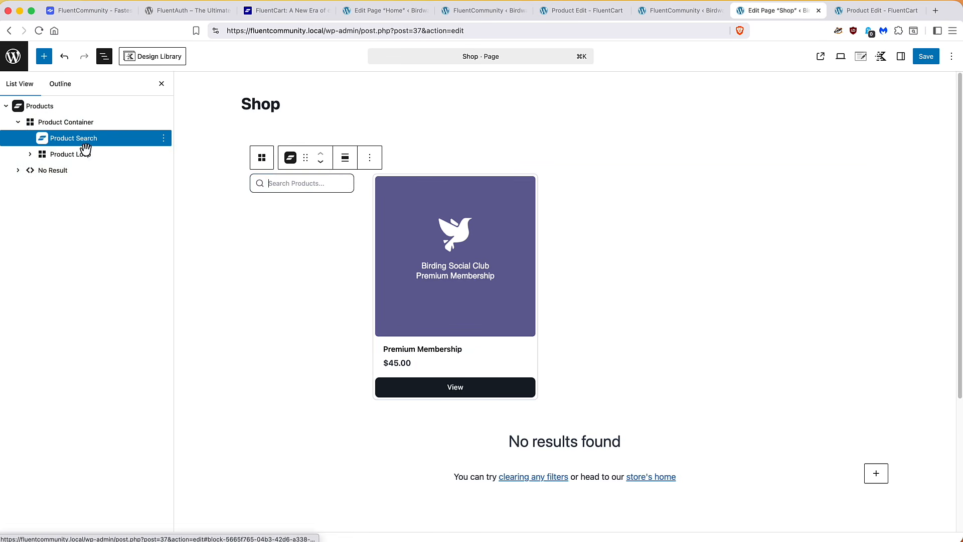
click(164, 139)
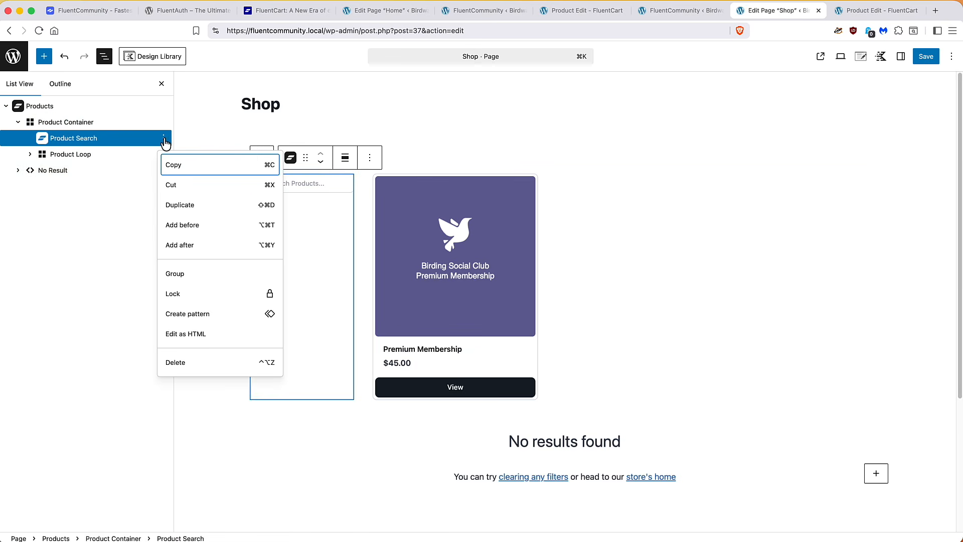
click(176, 362)
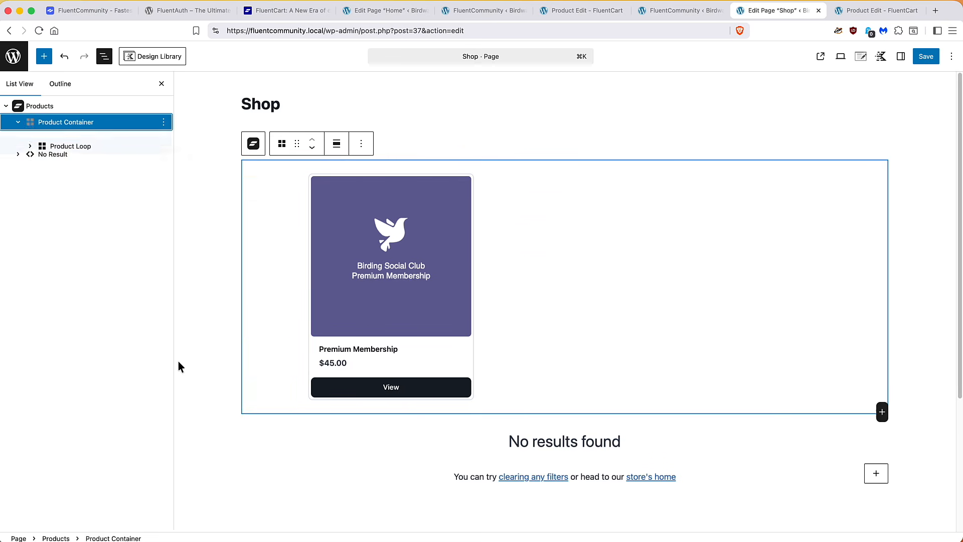
click(919, 57)
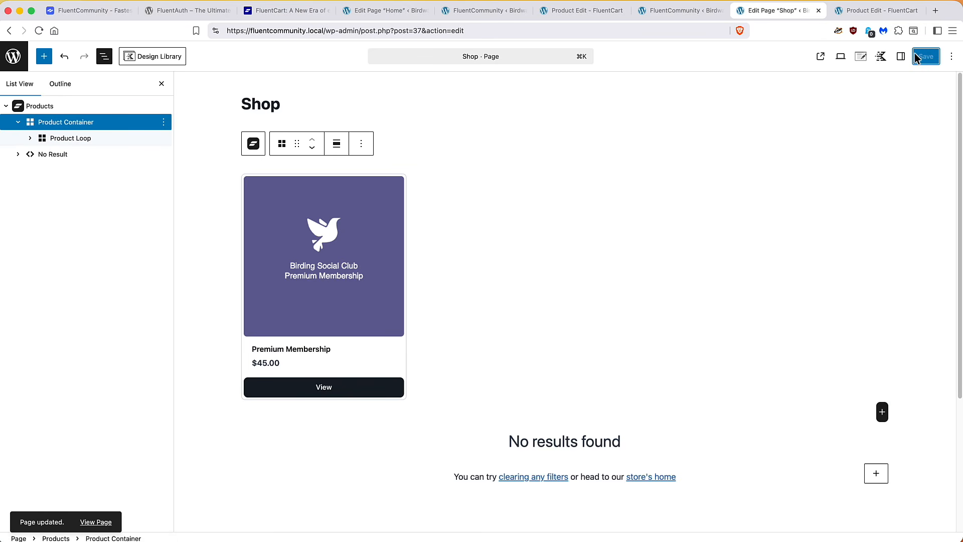
View the Shop page on the live site, copy its web address, and scroll down
click(96, 524)
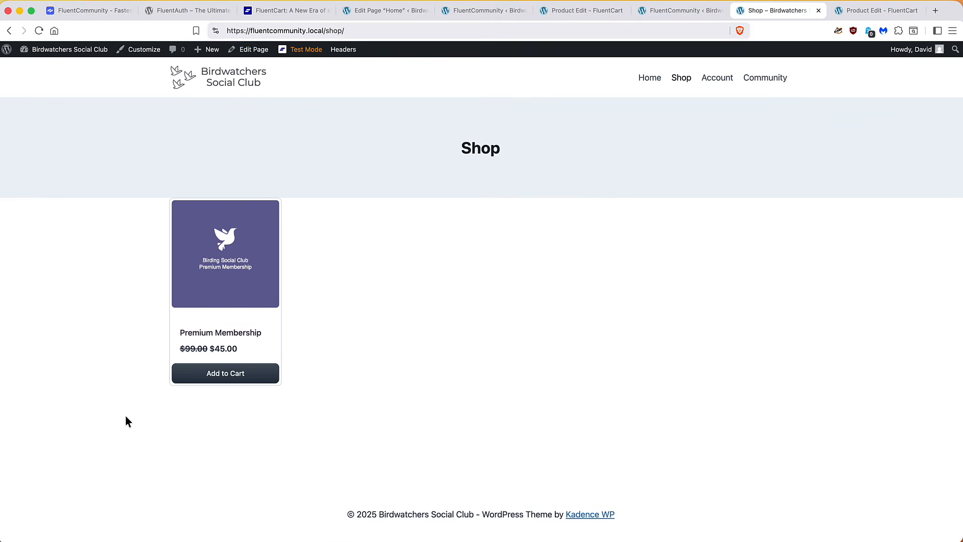
click(299, 28)
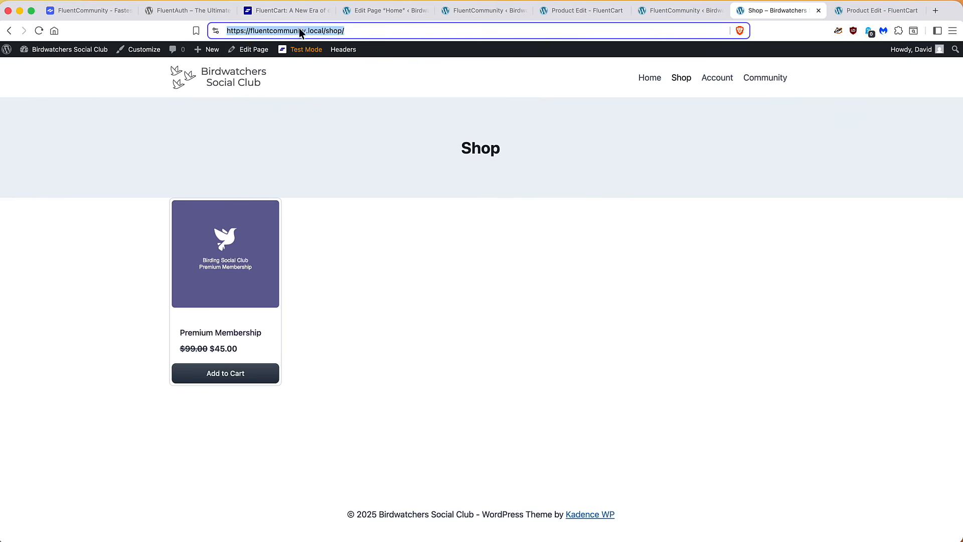
right_click(299, 28)
click(319, 98)
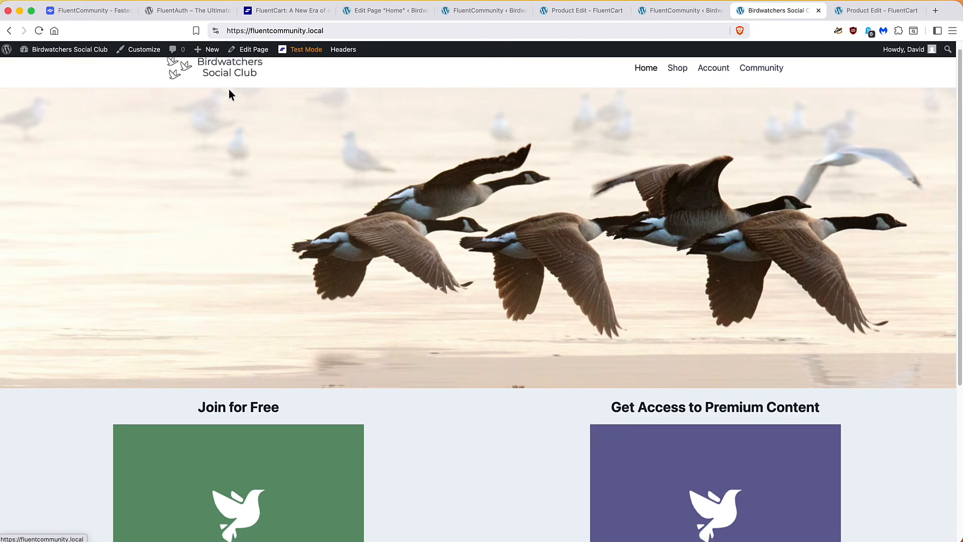
scroll(230, 89, down, 5)
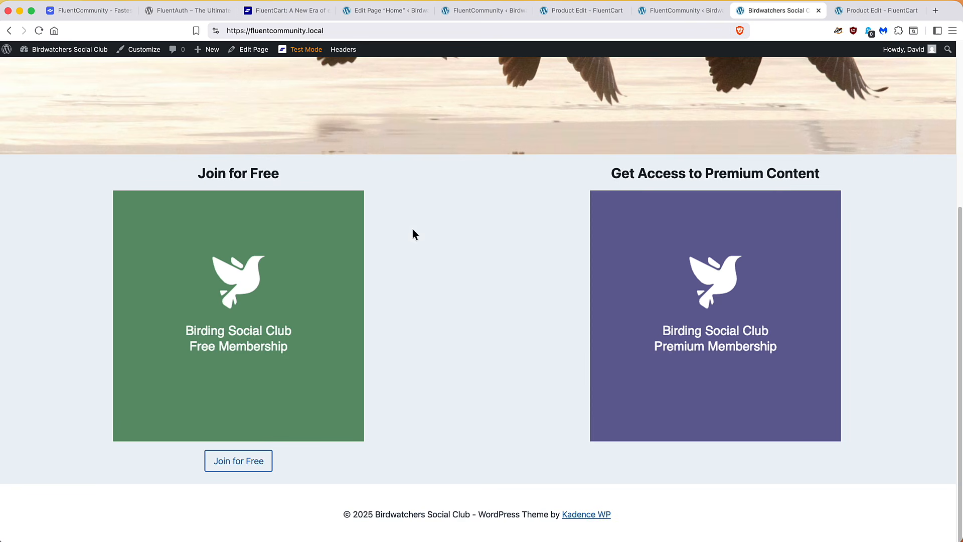
On the home page, add a 'Get Premium Access Now' button under the premium image
click(255, 50)
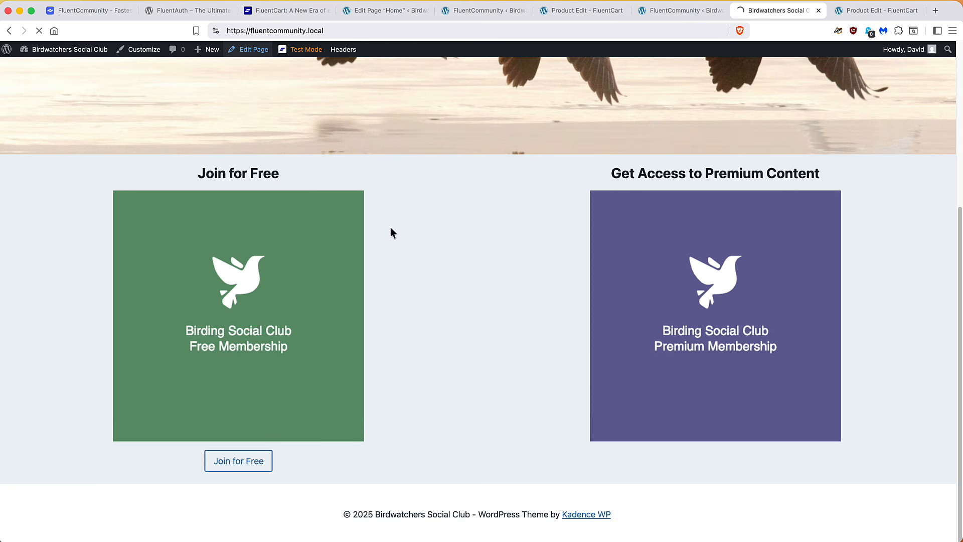
scroll(392, 231, down, 6)
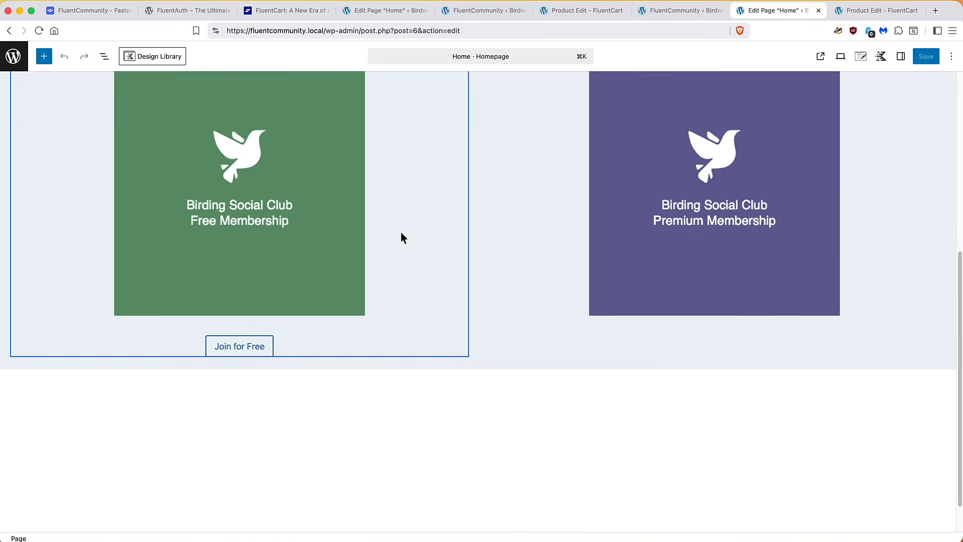
click(826, 308)
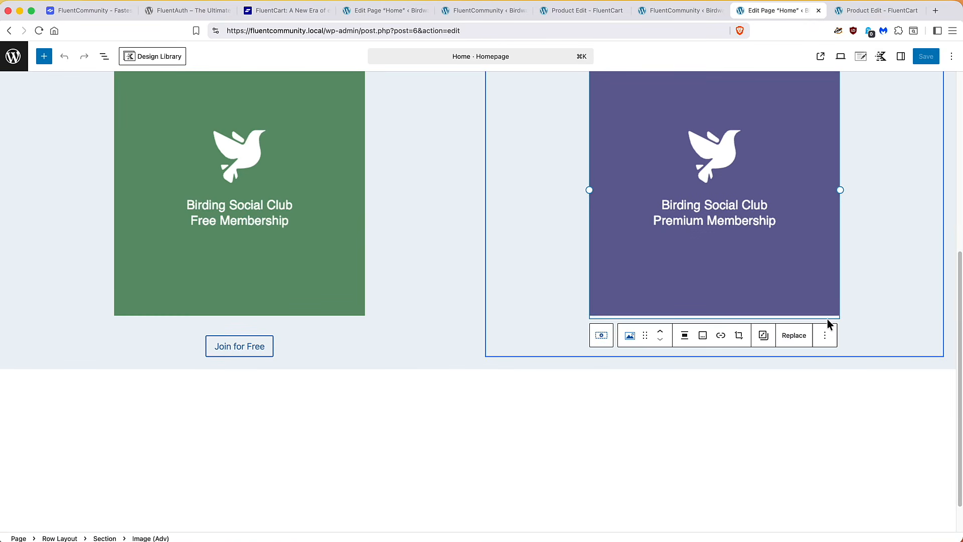
click(848, 325)
click(933, 330)
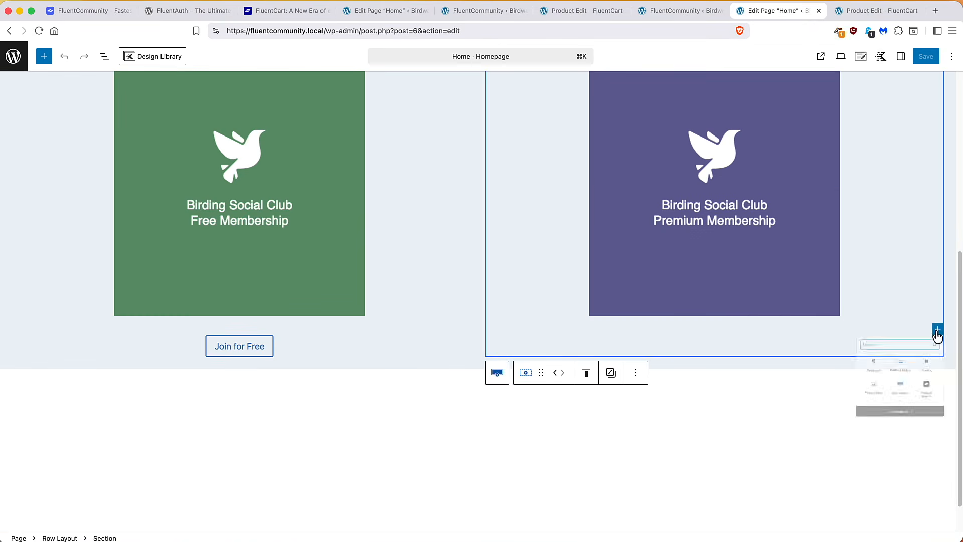
click(855, 397)
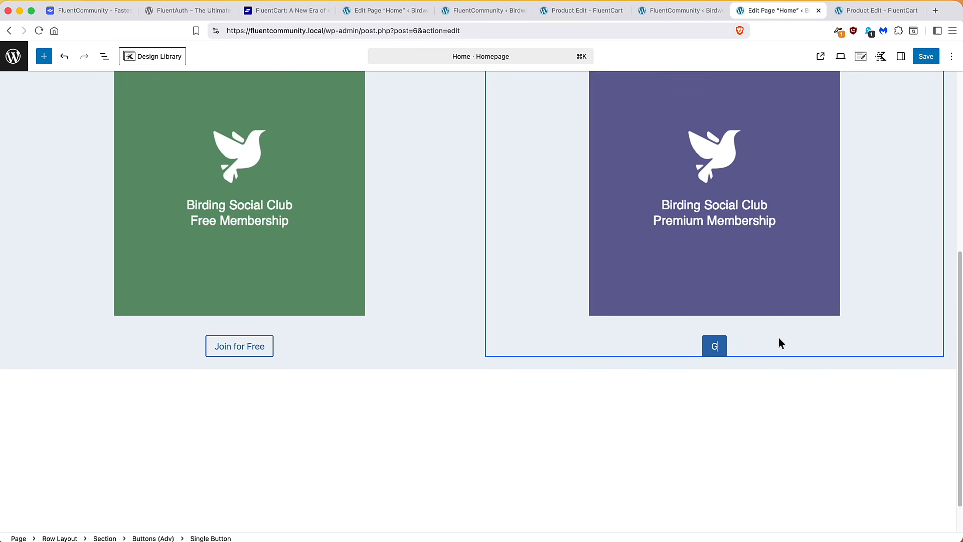
text(Get Premium )
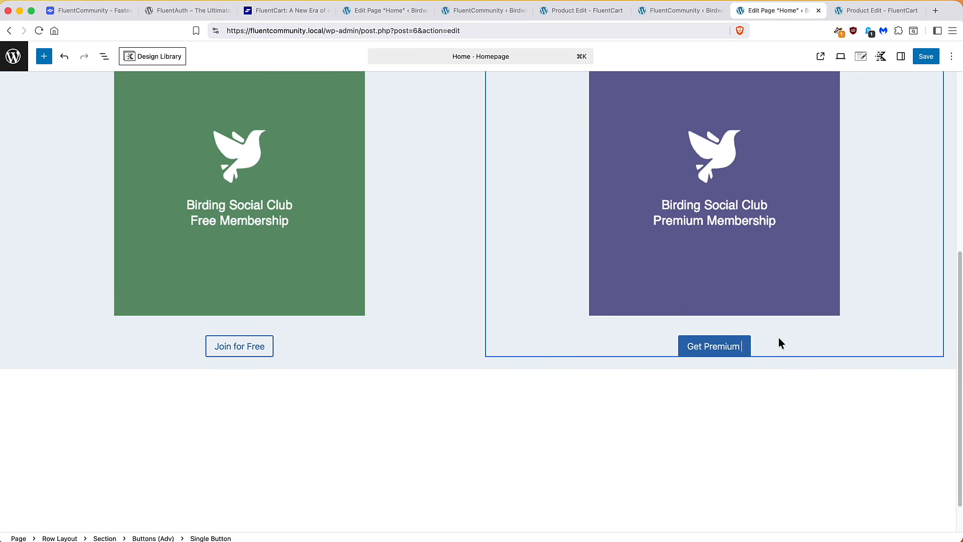
text(Access Now)
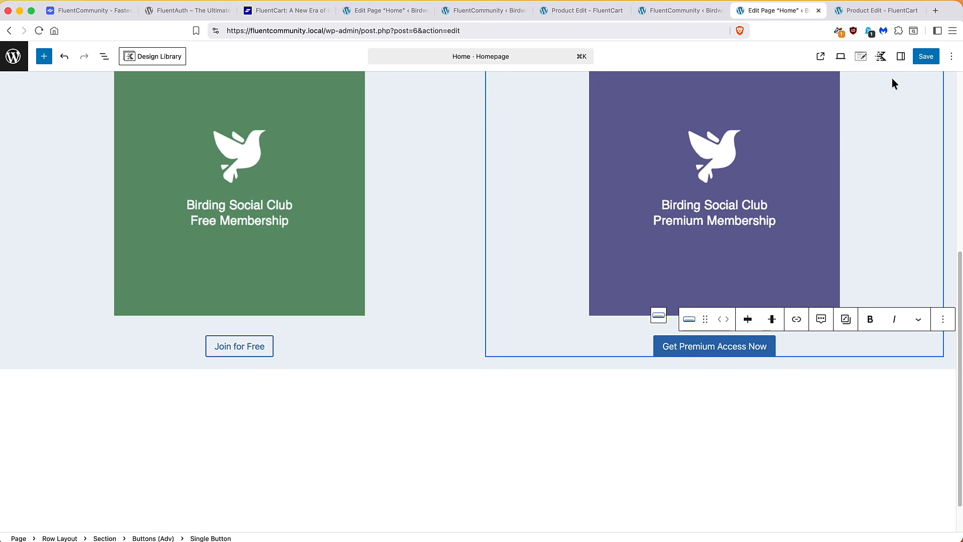
Link the button to the copied shop URL, apply the THEME style, and save
click(900, 56)
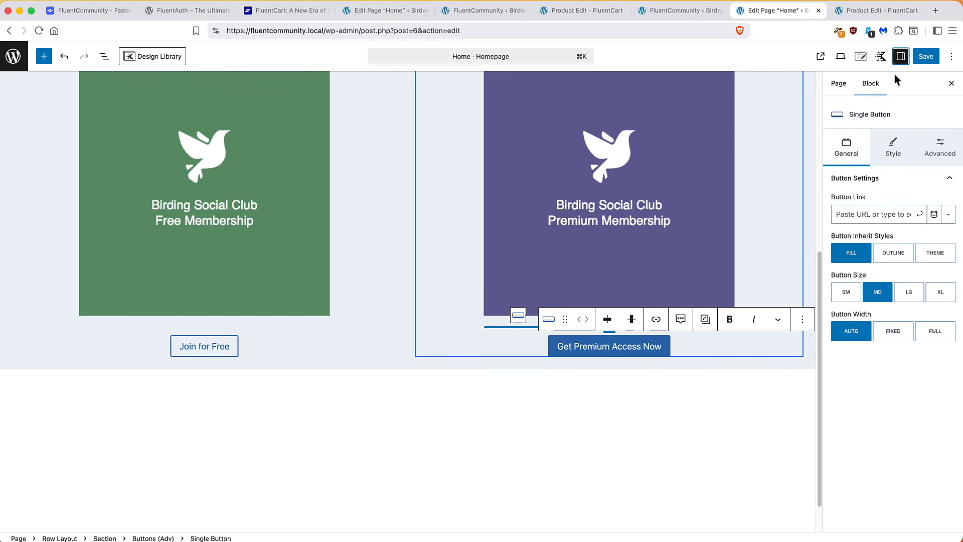
click(877, 214)
key(super+v)
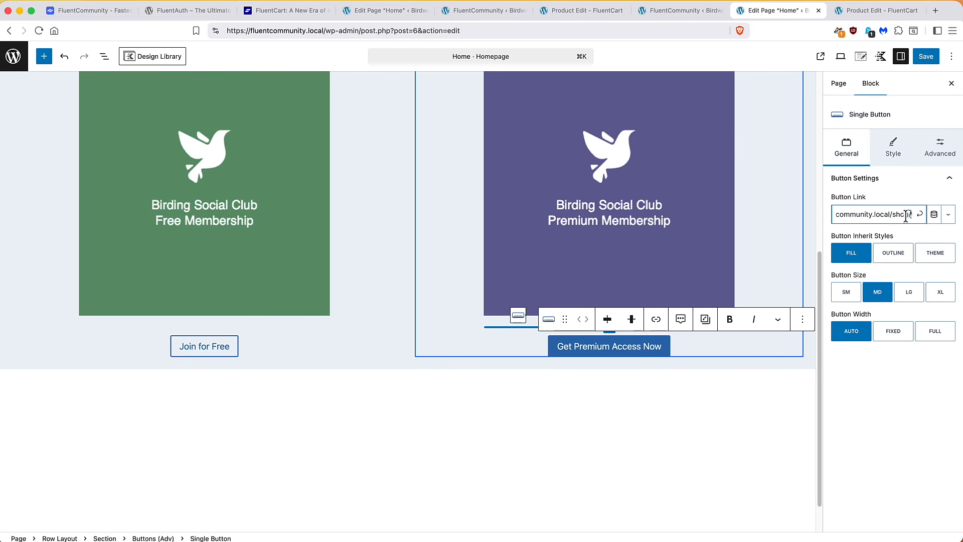
click(919, 215)
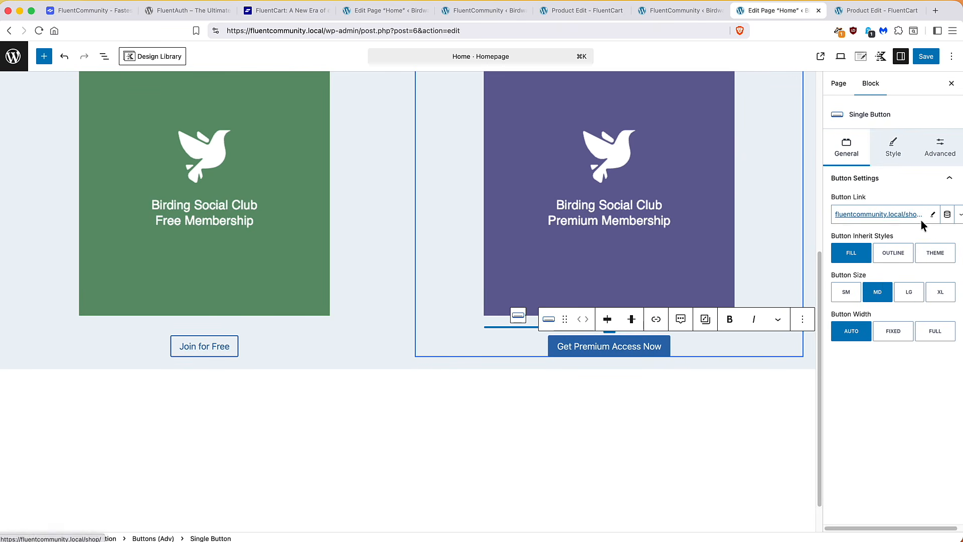
click(931, 252)
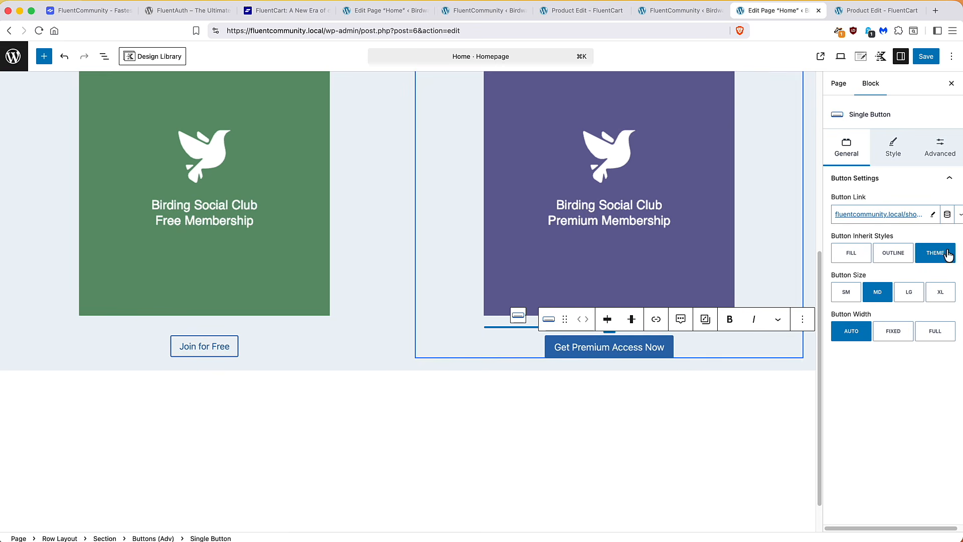
click(927, 55)
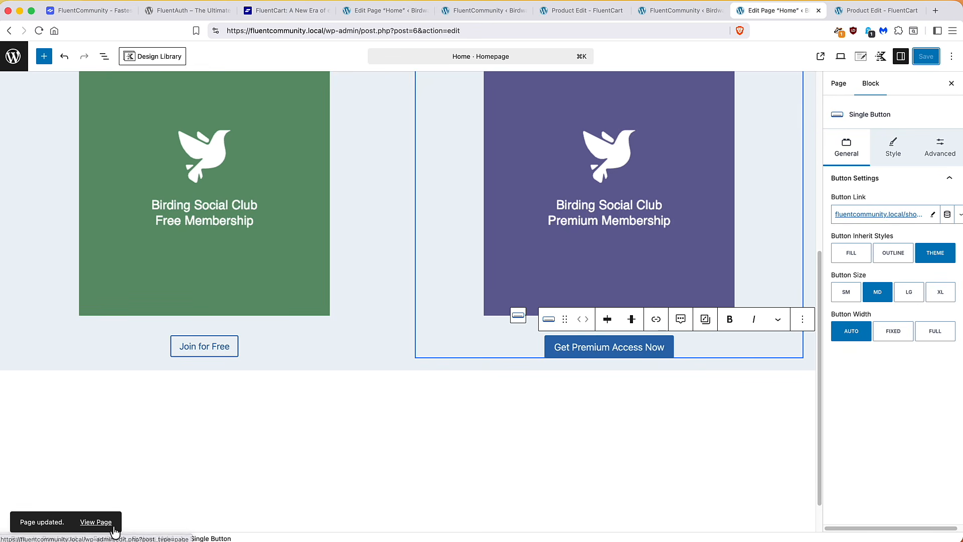
Check the new Get Premium Access Now button on the live home page, then head to the Dashboard
click(95, 522)
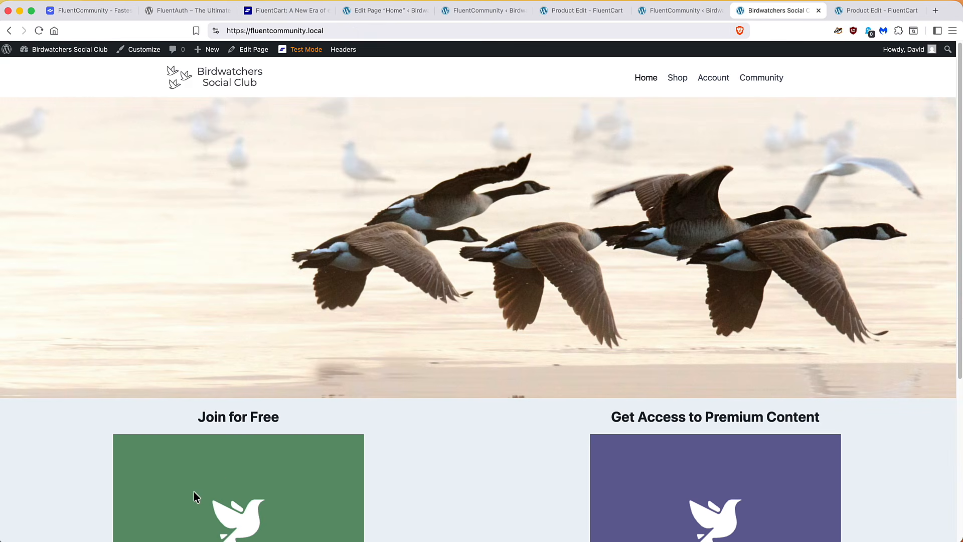
scroll(343, 266, down, 5)
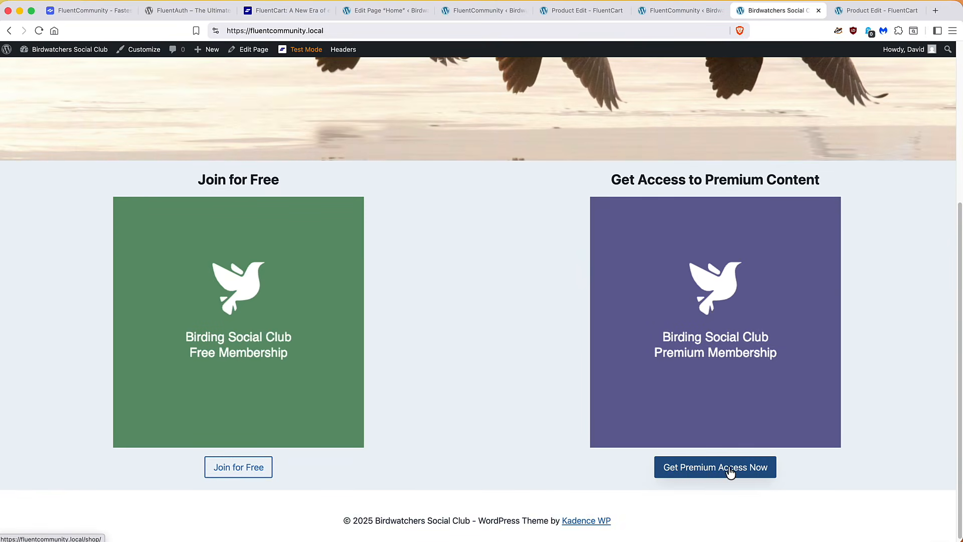
mouse_move(52, 56)
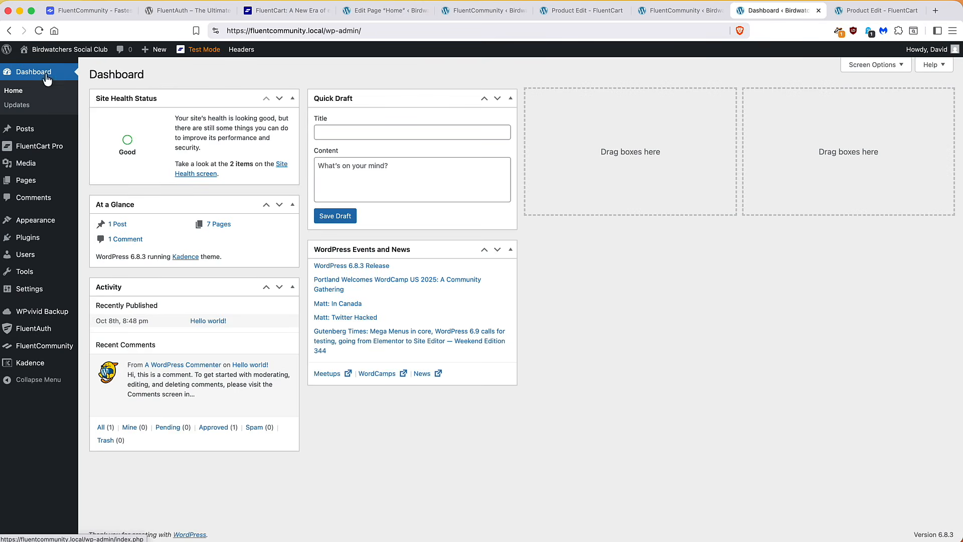
Open FluentCommunity's Portal Settings and list the Space Groups
mouse_move(55, 362)
click(56, 345)
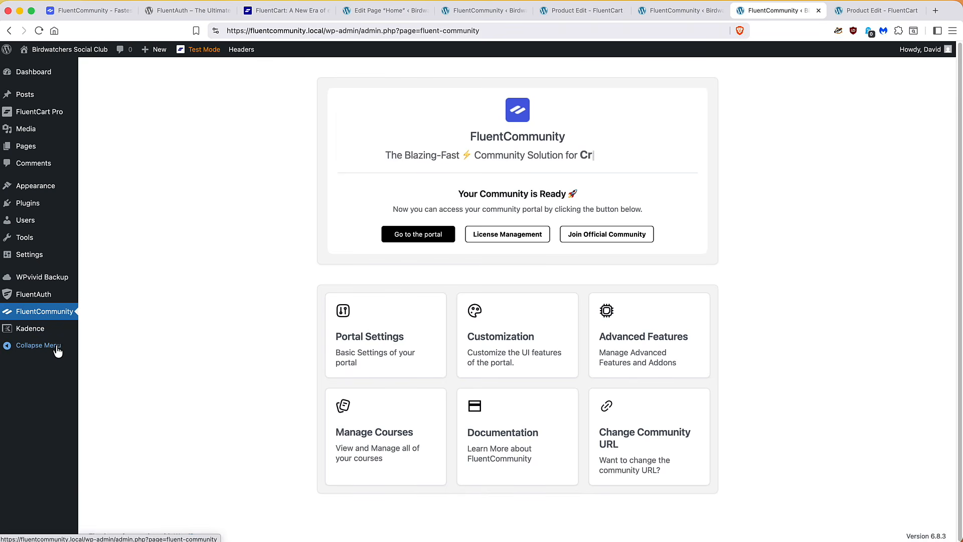
click(360, 339)
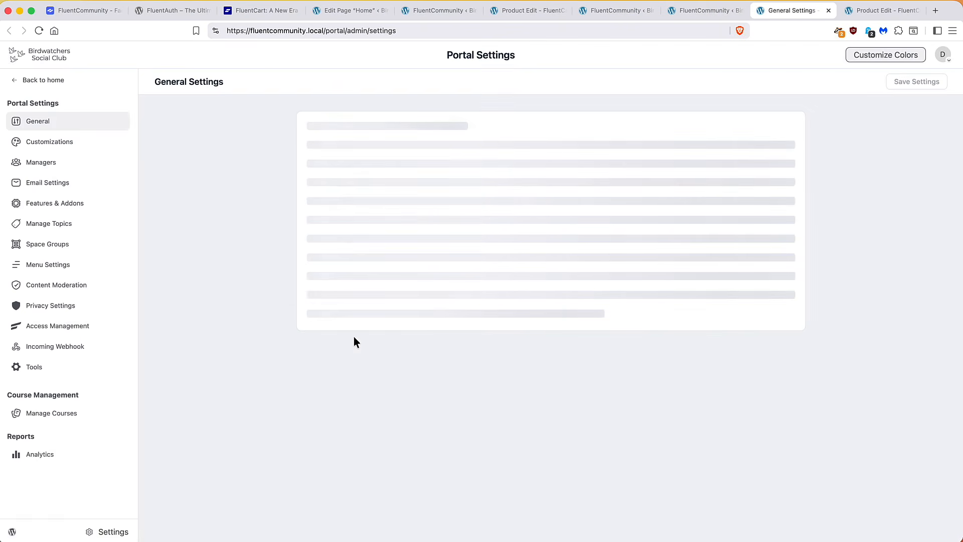
click(52, 247)
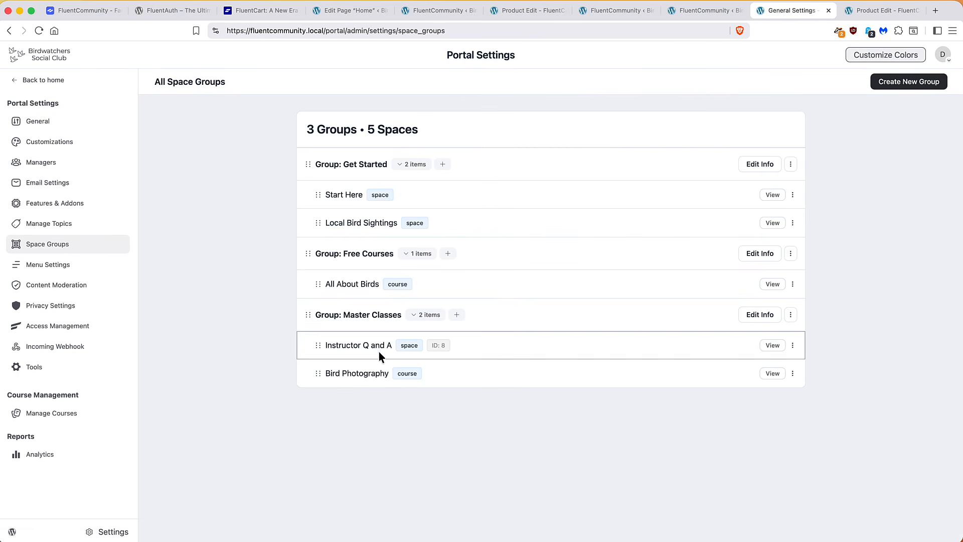
Make the Instructor Q and A space redirect non-members to the pasted shop URL, and save
click(792, 346)
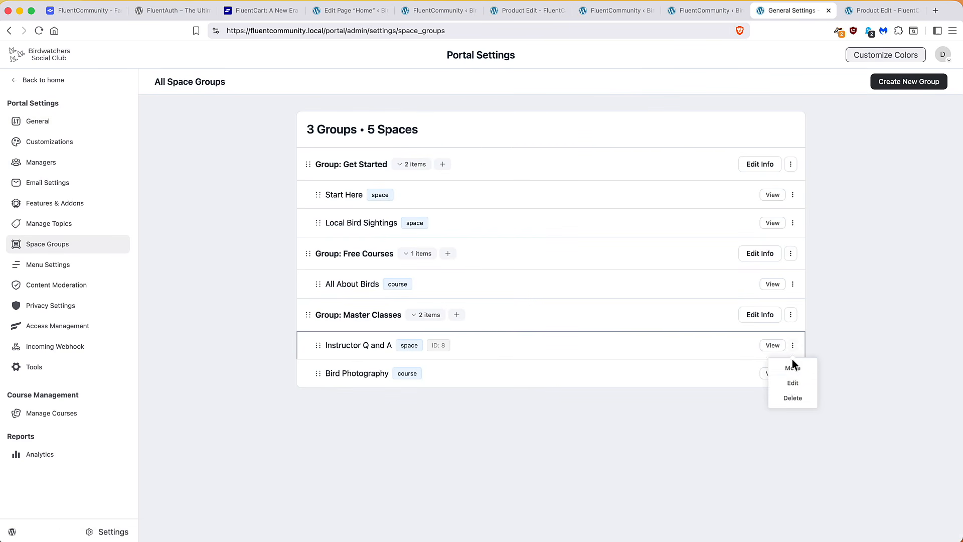
click(785, 384)
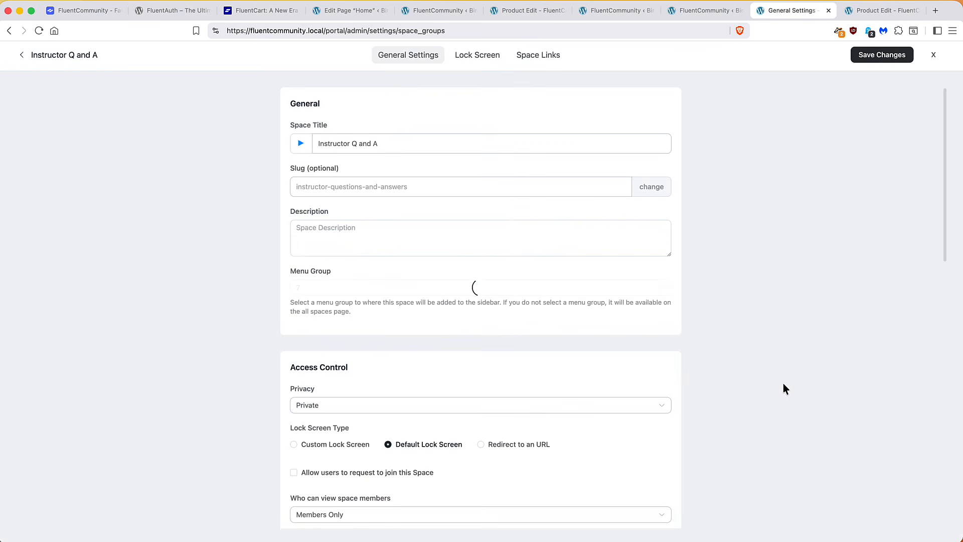
click(484, 444)
scroll(502, 449, down, 1)
click(472, 450)
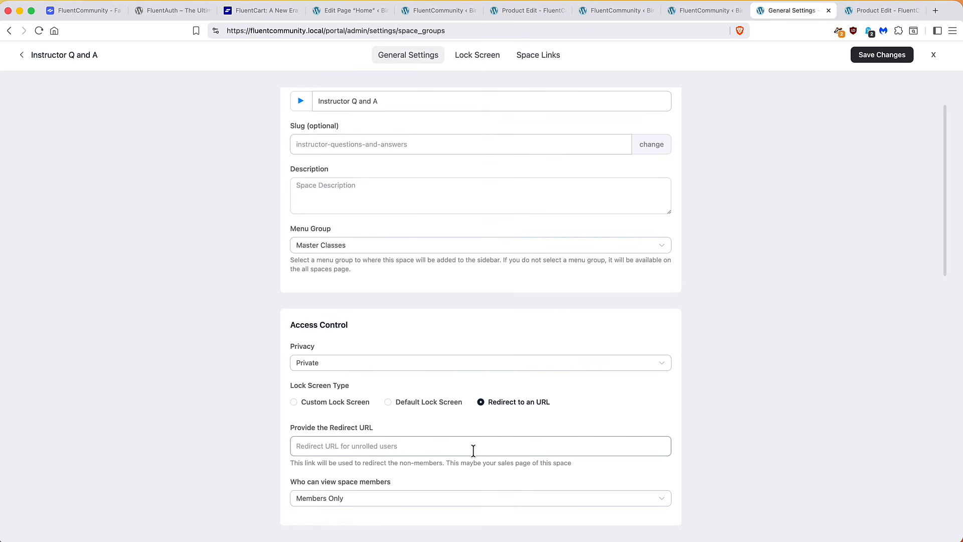
text(https://fluentcommunity.local/shop/)
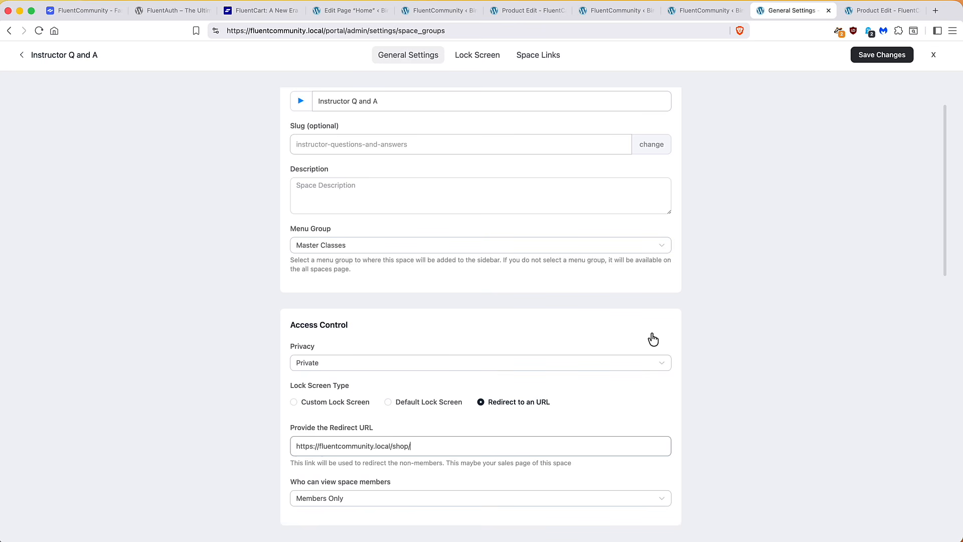
click(884, 59)
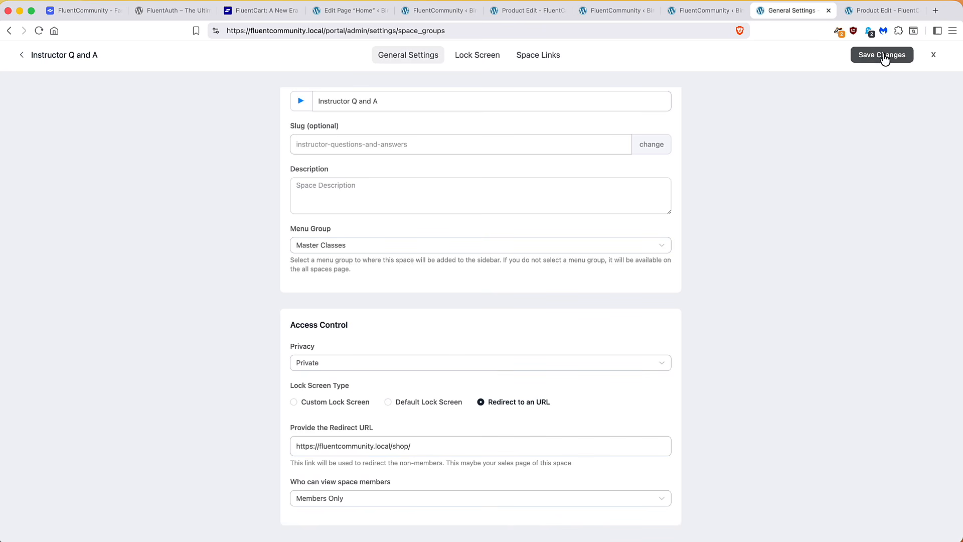
click(65, 59)
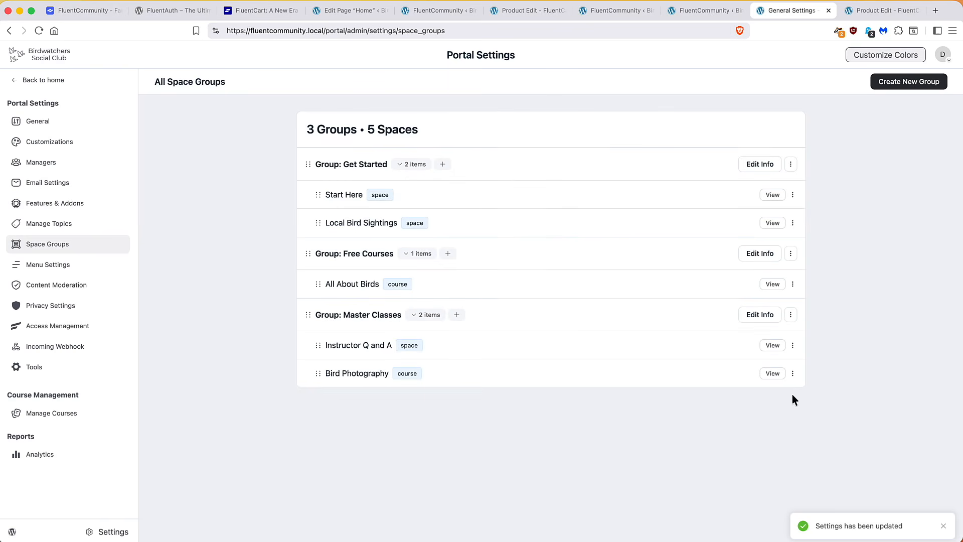
Make the Bird Photography course redirect non-enrolled visitors to the shop URL, then return to the feed
click(792, 374)
click(788, 419)
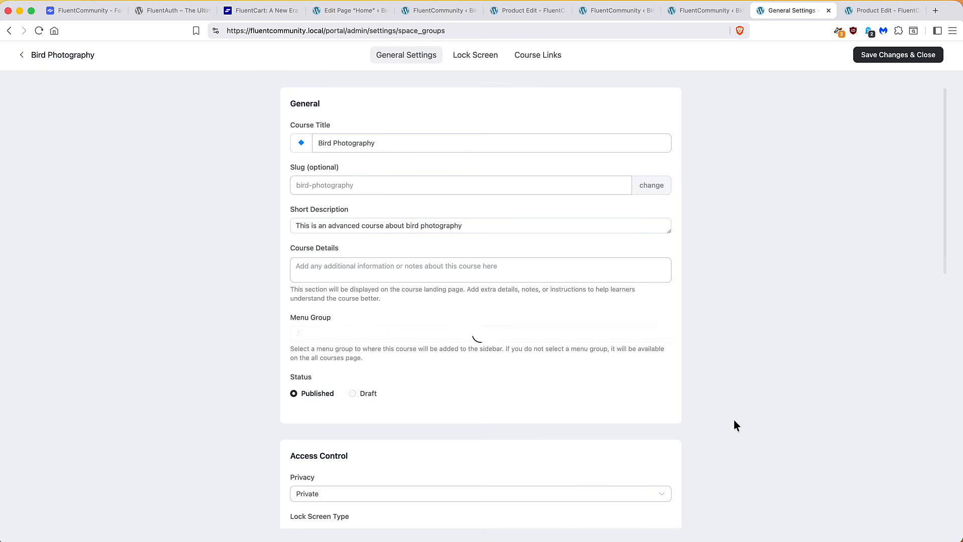
scroll(494, 431, down, 3)
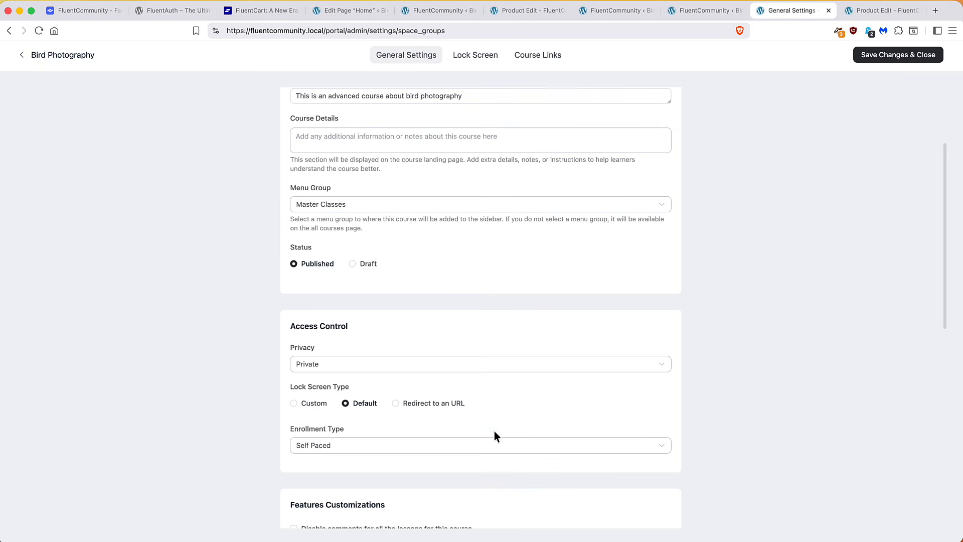
click(395, 404)
click(365, 446)
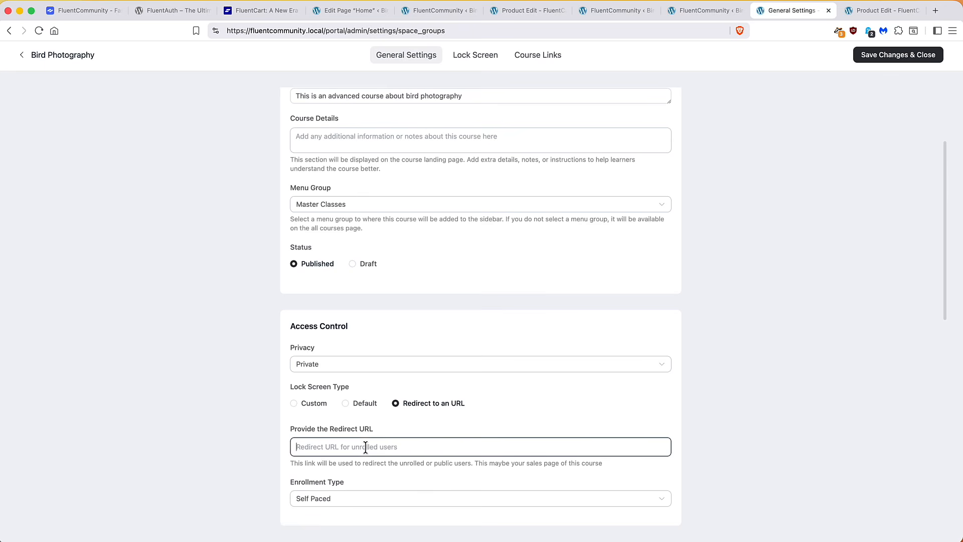
text(https://fluentcommunity.local/shop/)
click(887, 56)
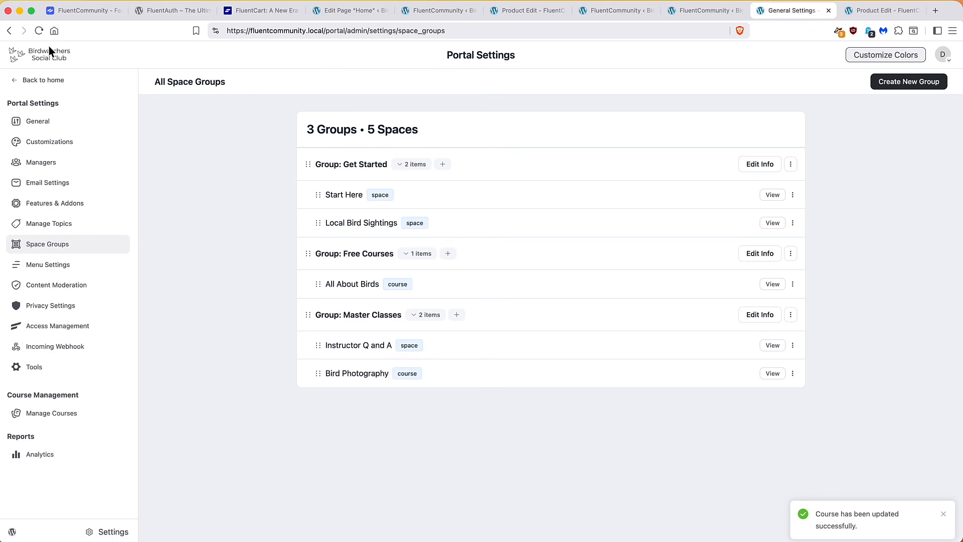
click(51, 56)
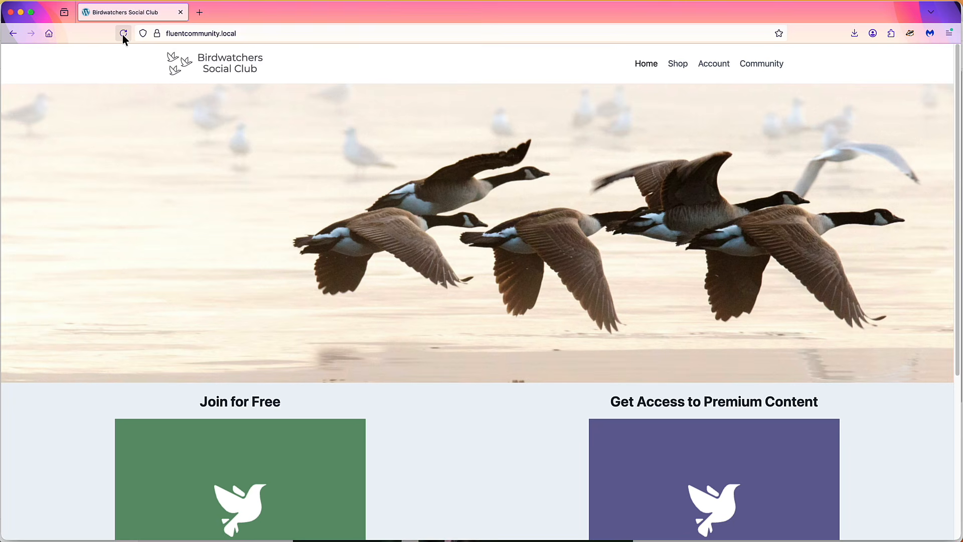
As the member, open the community portal and try the locked Bird Photography course
click(123, 34)
scroll(184, 117, down, 5)
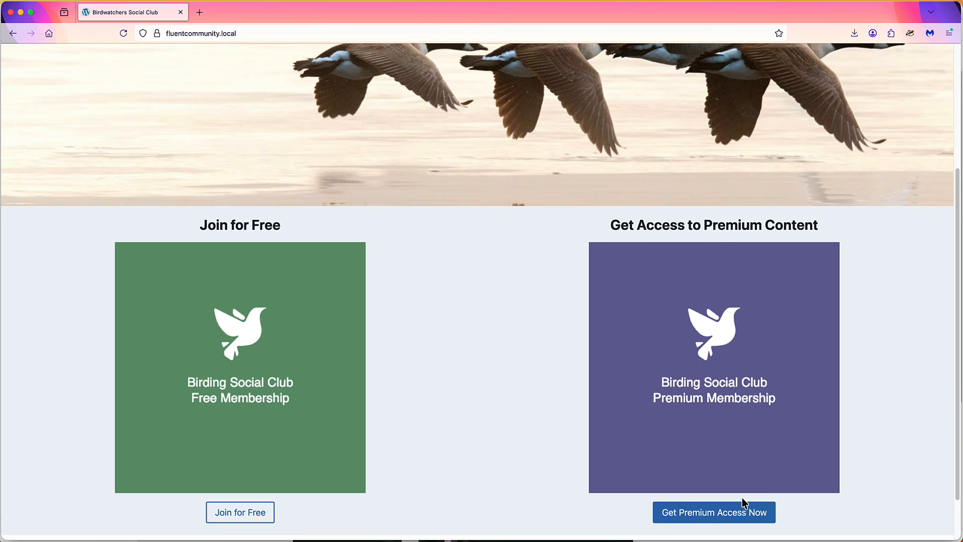
scroll(722, 501, up, 5)
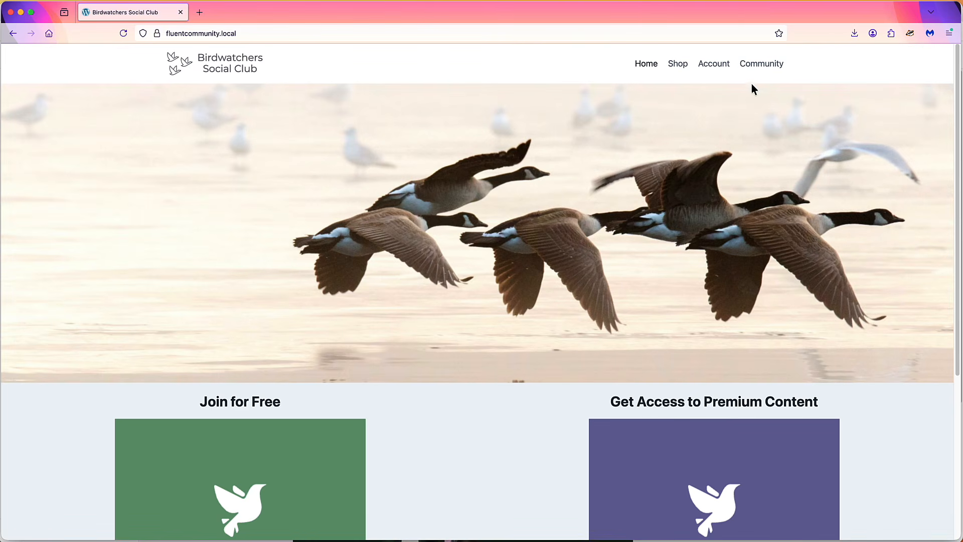
click(762, 70)
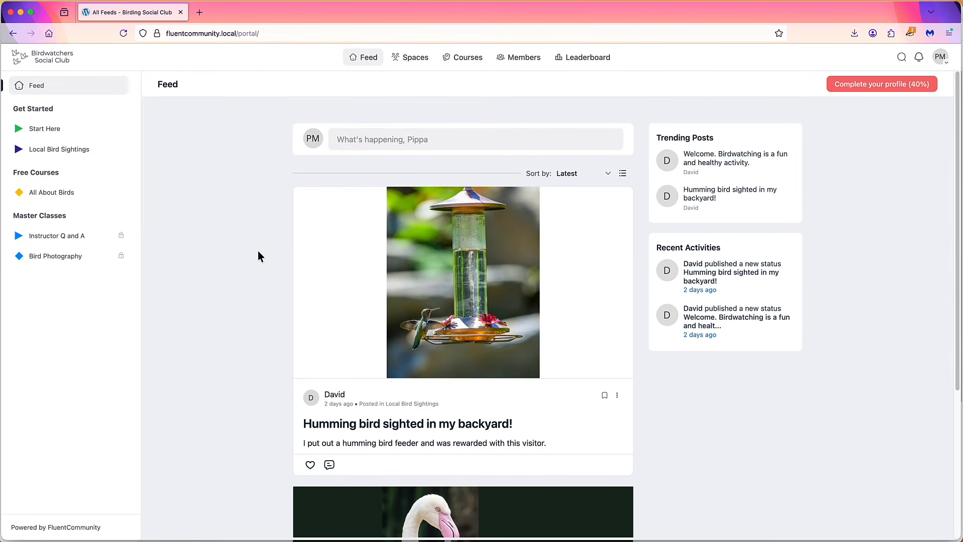
click(66, 257)
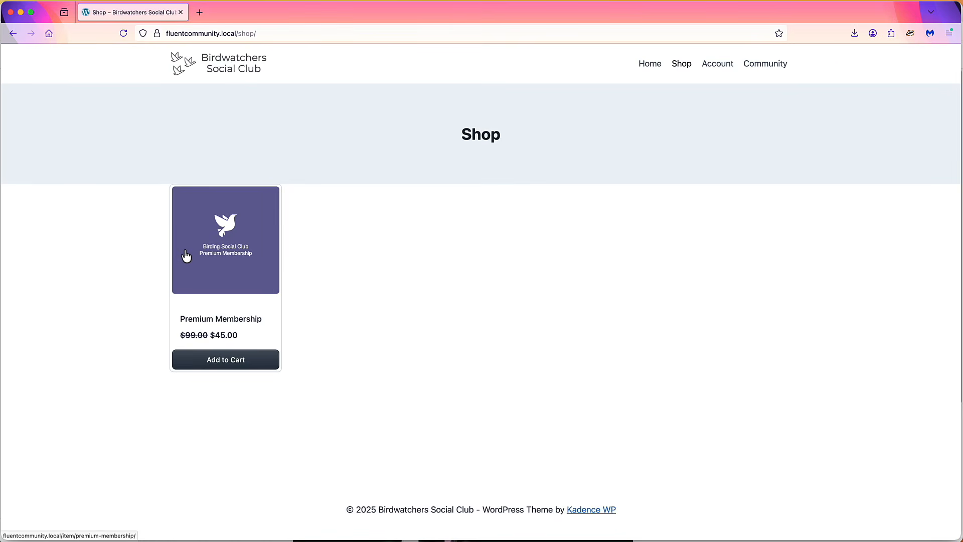
Return to the homepage and follow Get Premium Access Now to the Shop
click(643, 73)
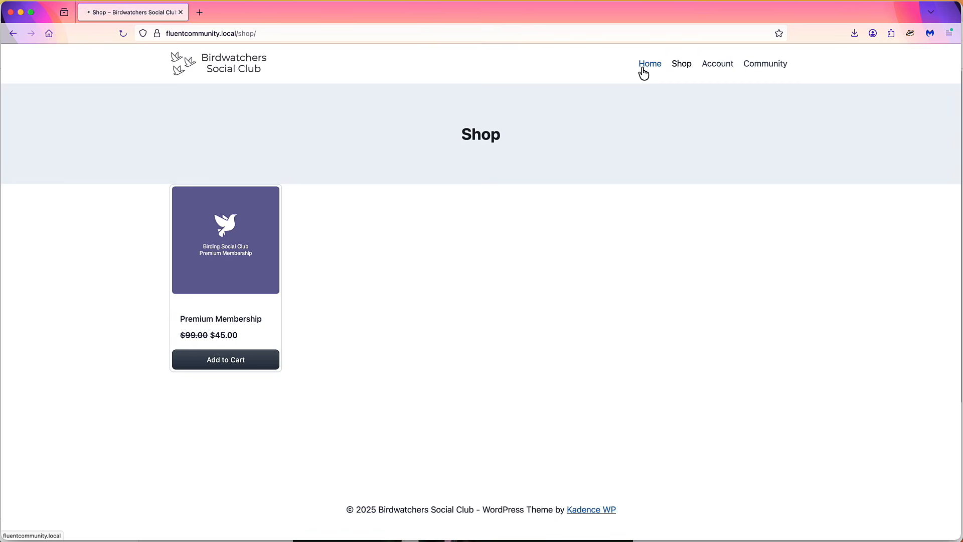
scroll(632, 441, down, 5)
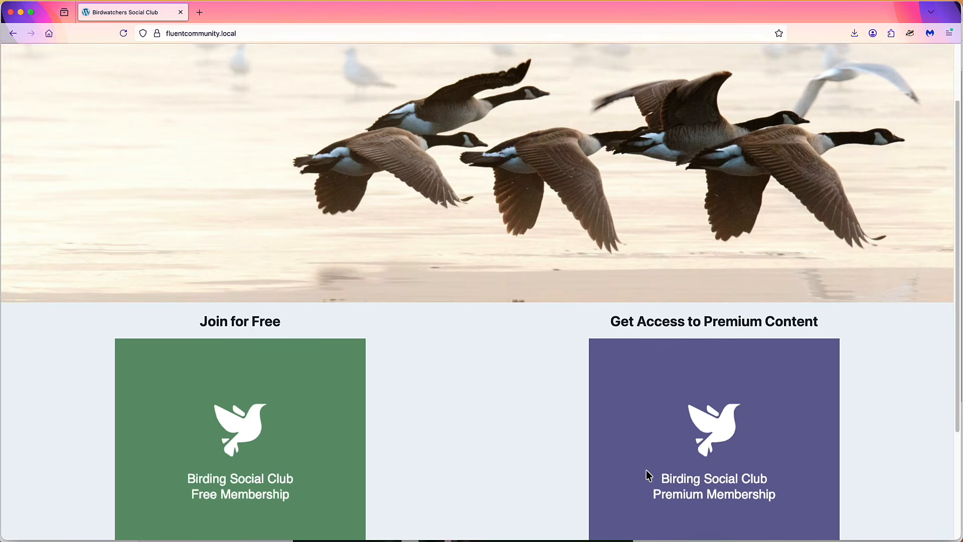
click(691, 524)
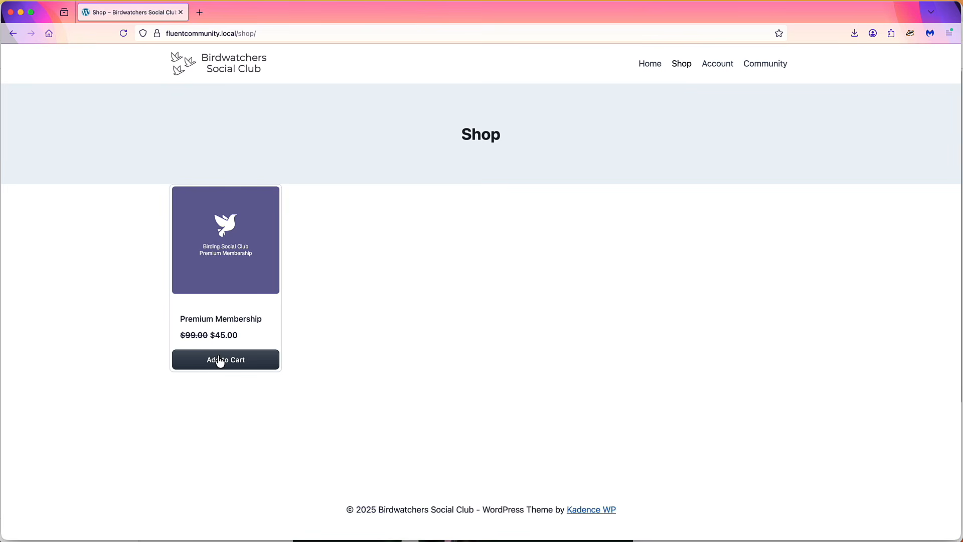
Add Premium Membership to the cart, go to checkout, and choose United States, Iowa for billing
click(219, 361)
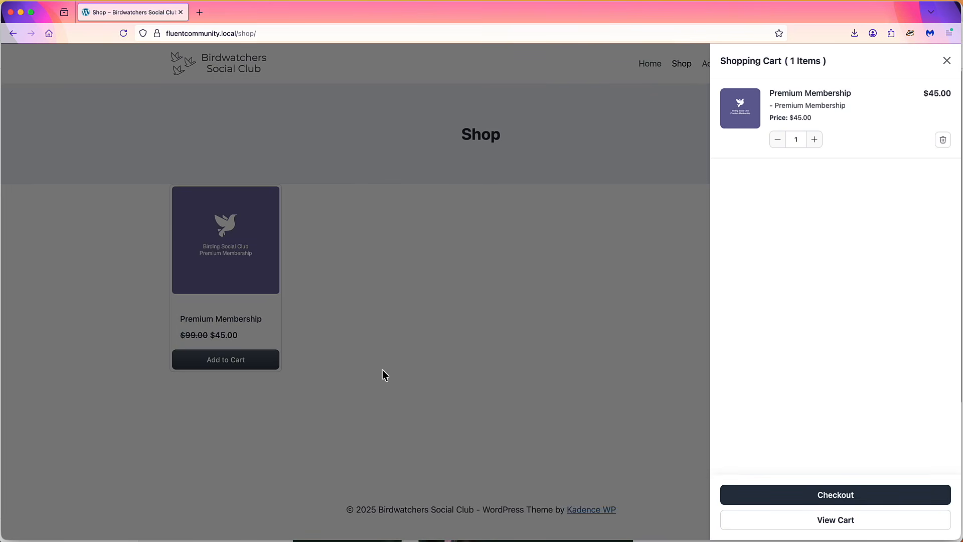
click(836, 495)
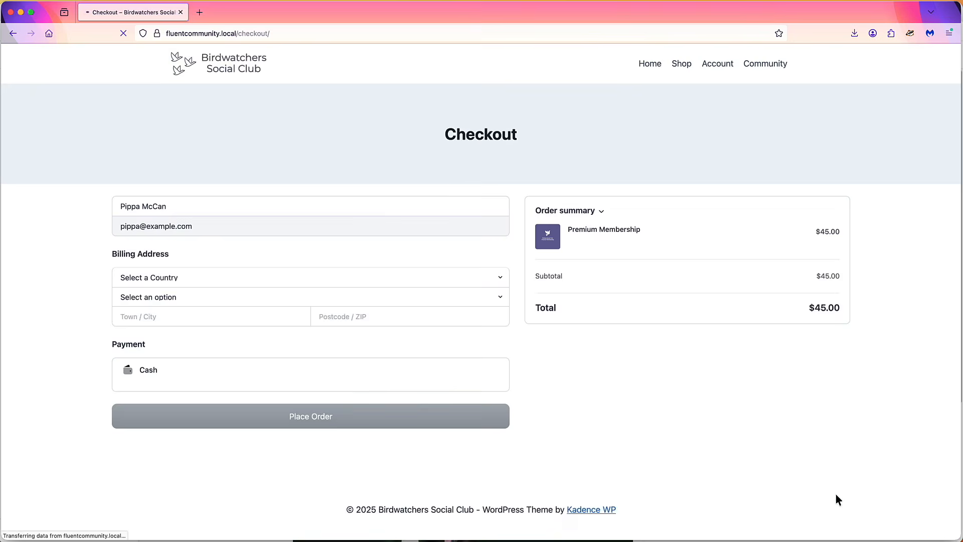
click(484, 283)
text(united)
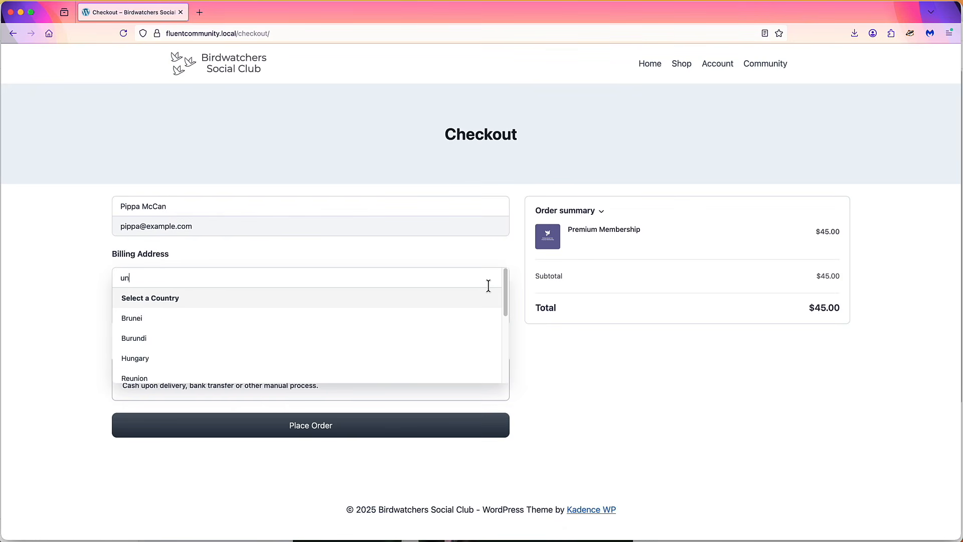
key(Down)
key(Down)
key(Return)
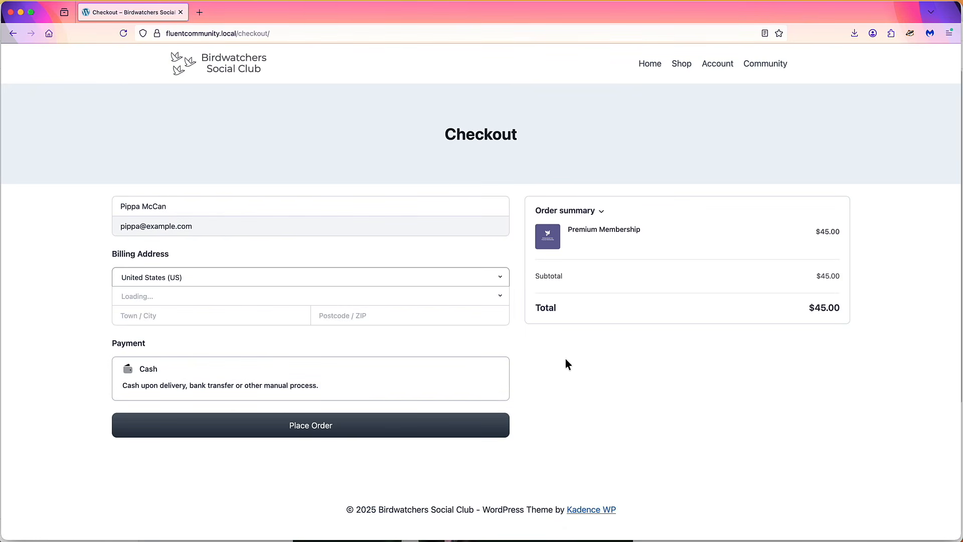
click(220, 300)
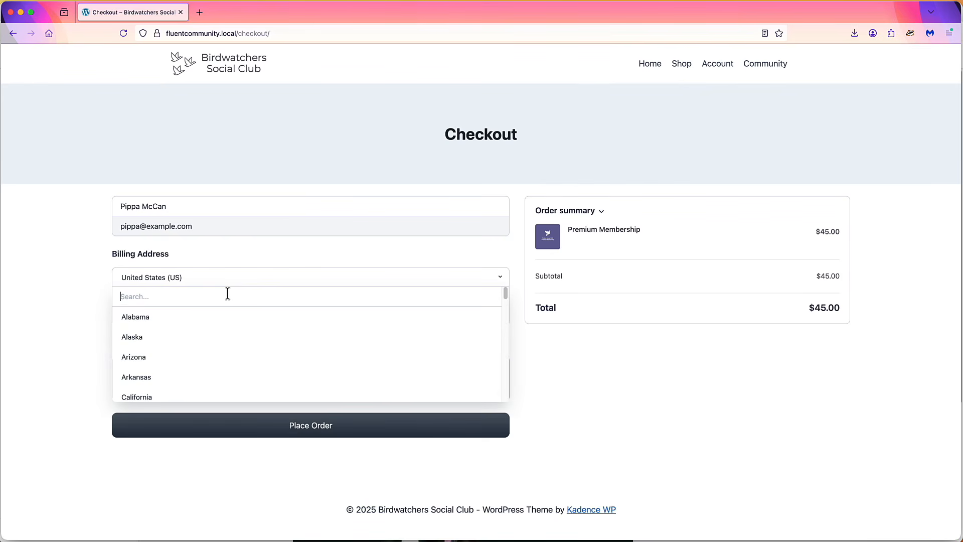
text(iowa)
click(218, 316)
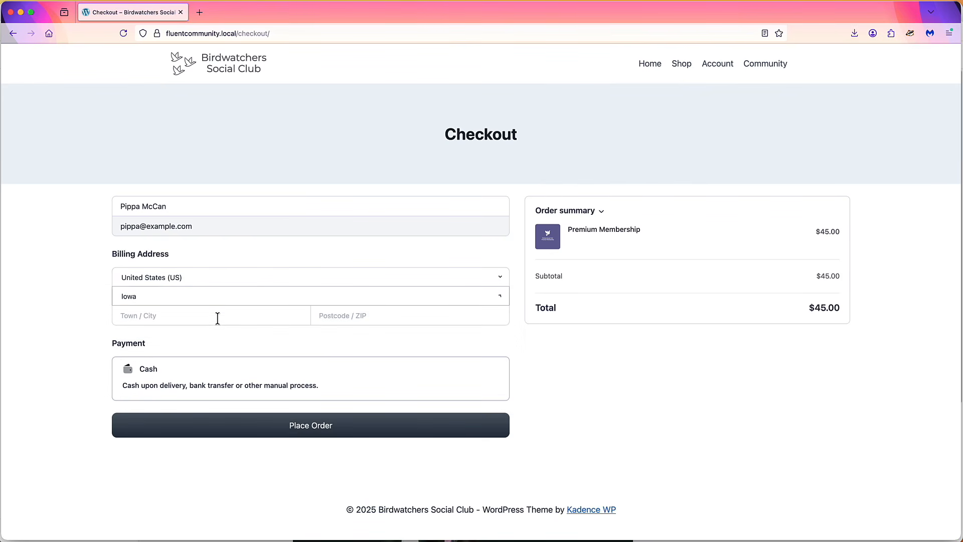
Enter town 'A' and postcode 1234, then place the order
click(214, 315)
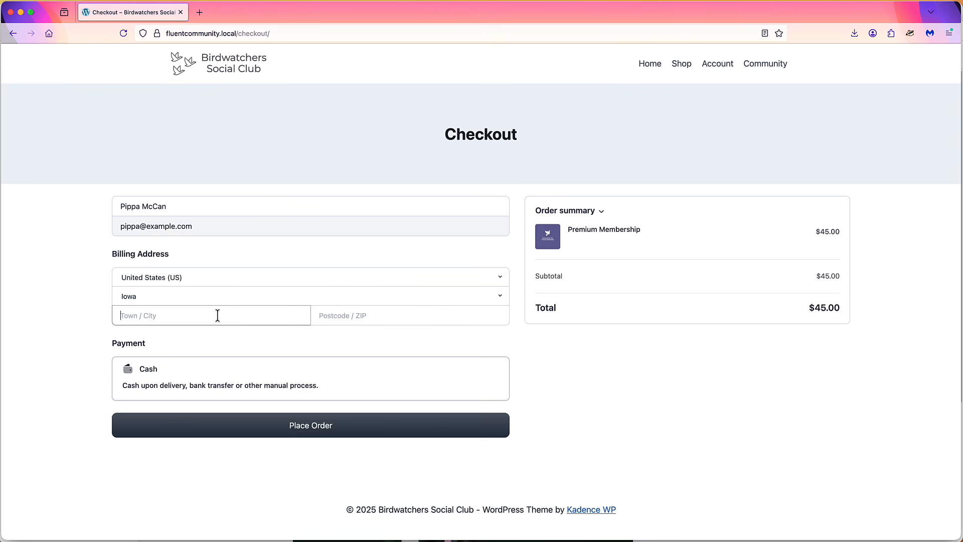
text(Any Town)
click(344, 320)
text(1)
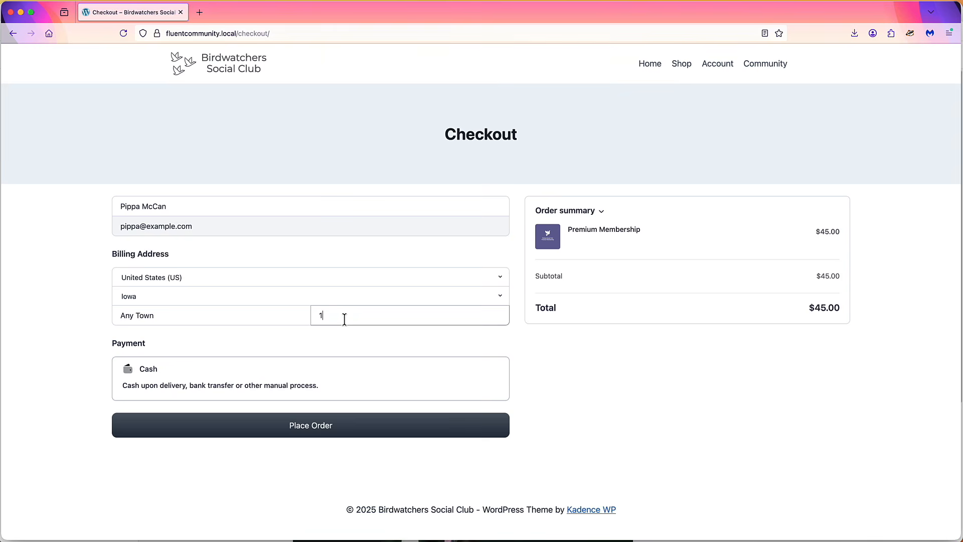
text(2345)
click(339, 357)
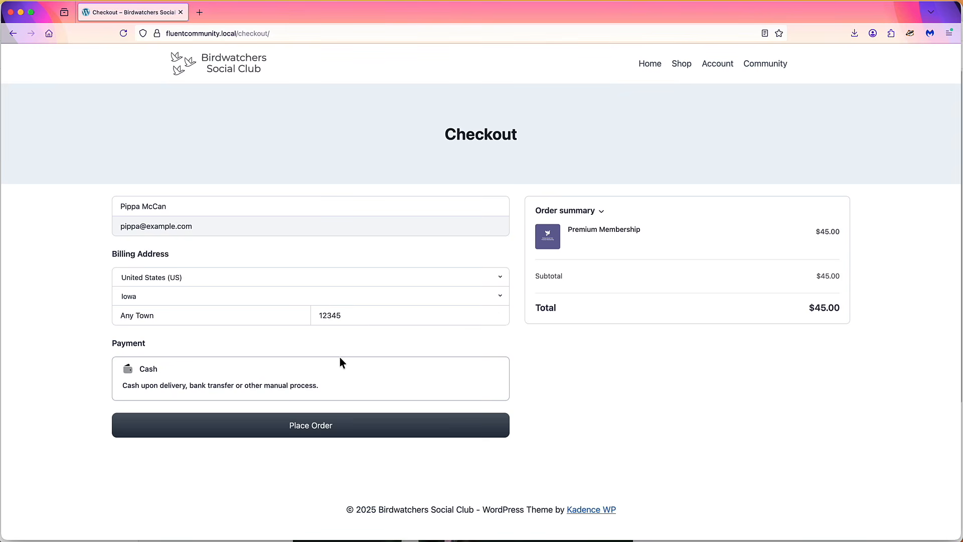
click(313, 430)
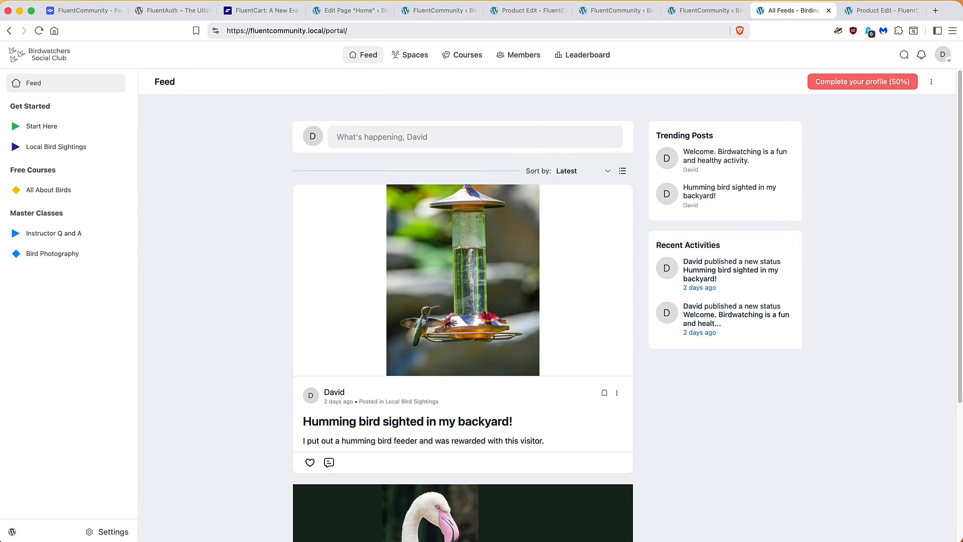
Open FluentCart order #1 for Premium Membership from the Orders list
click(12, 531)
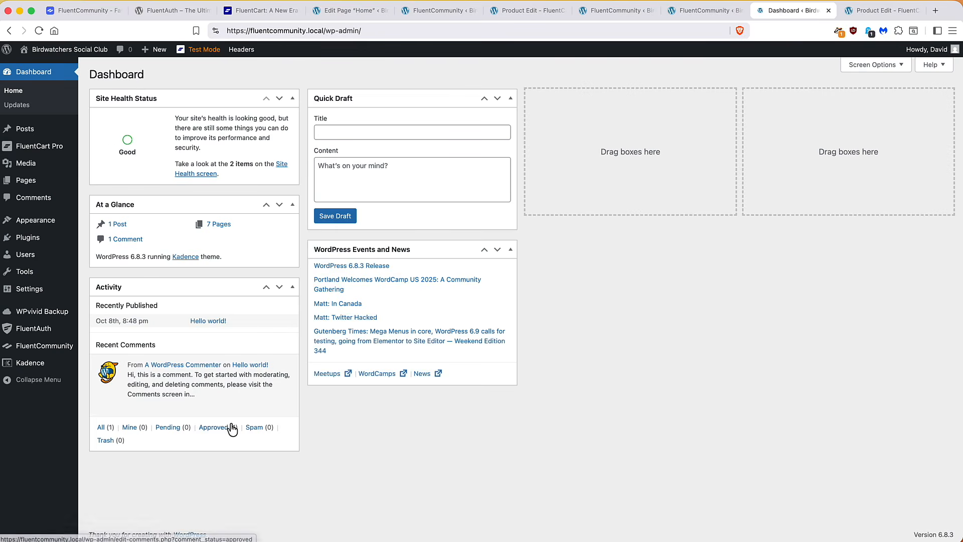
mouse_move(60, 149)
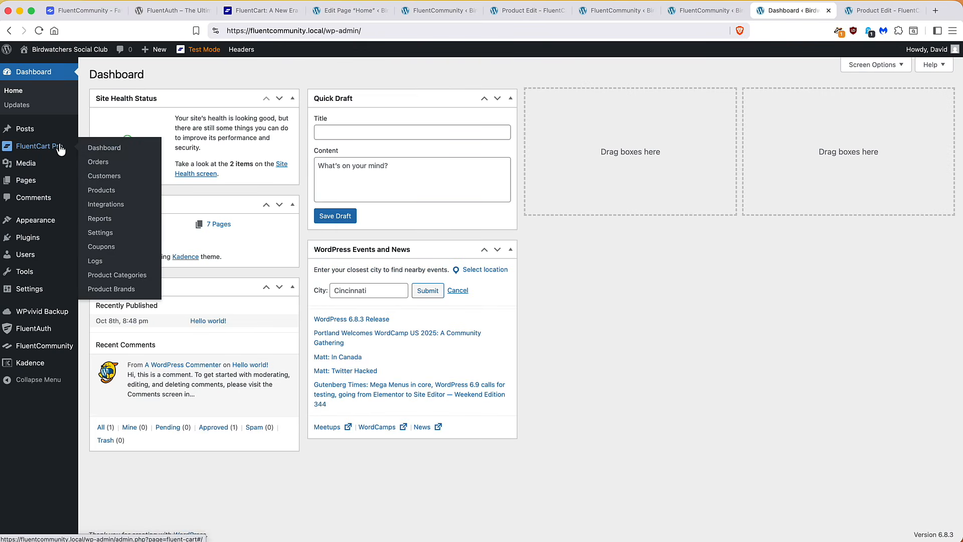
click(98, 161)
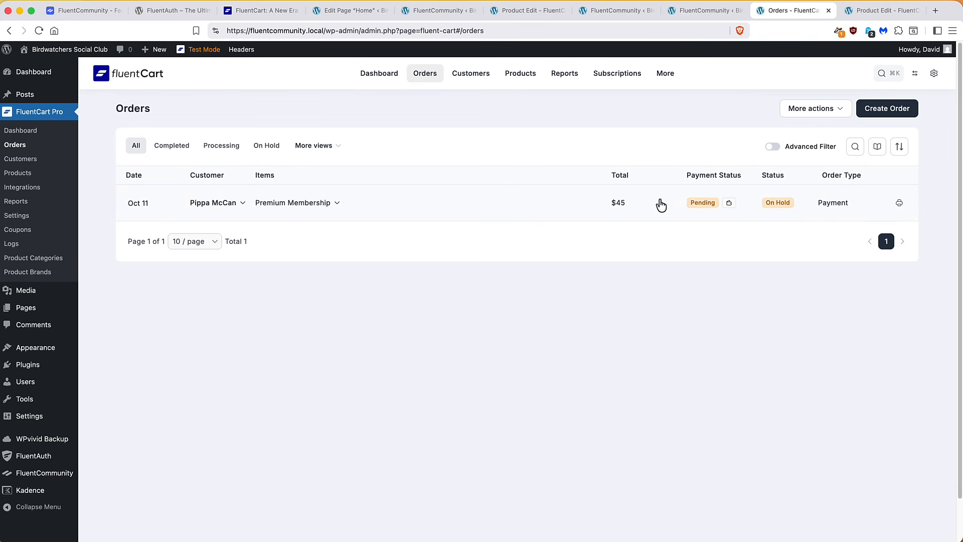
click(697, 203)
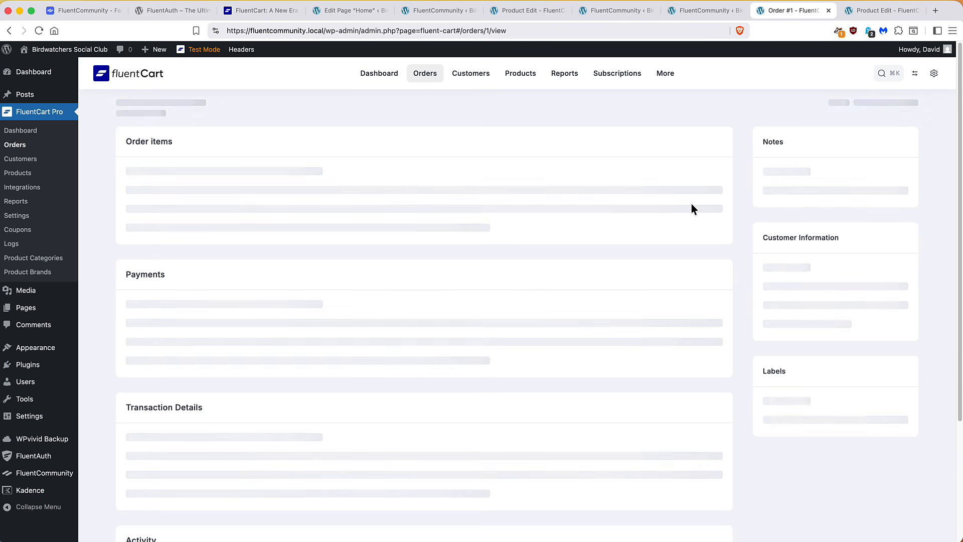
scroll(569, 211, down, 3)
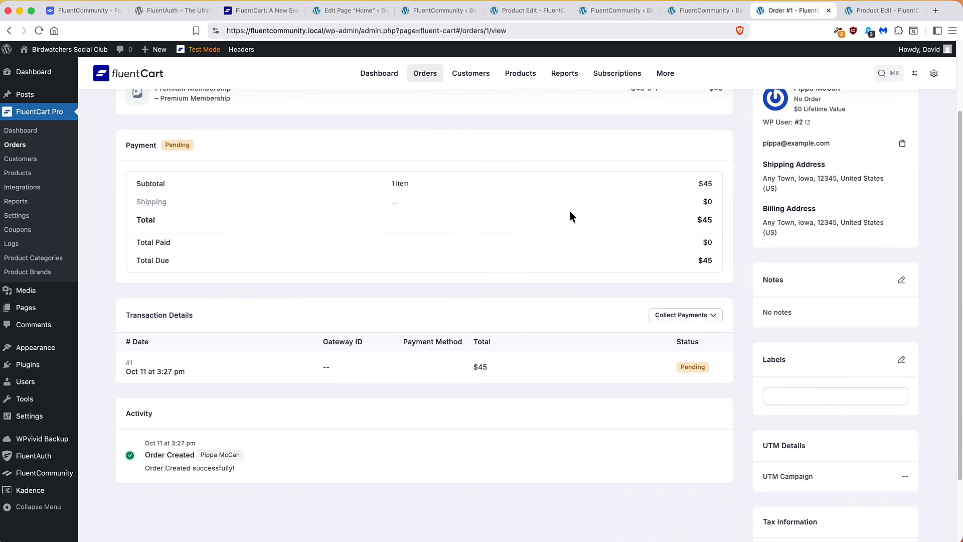
Mark order #1 as paid with the note 'Paid in Full'
click(669, 316)
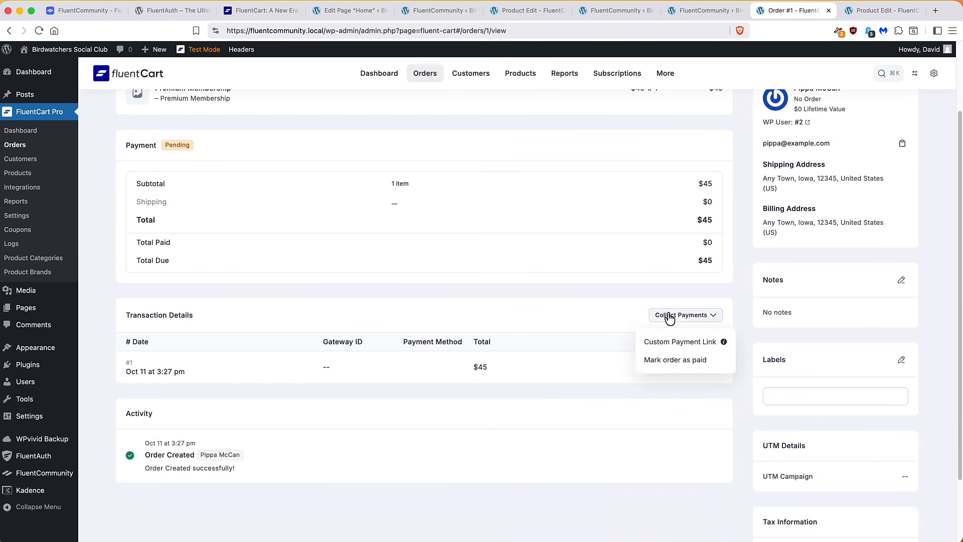
click(657, 360)
click(492, 353)
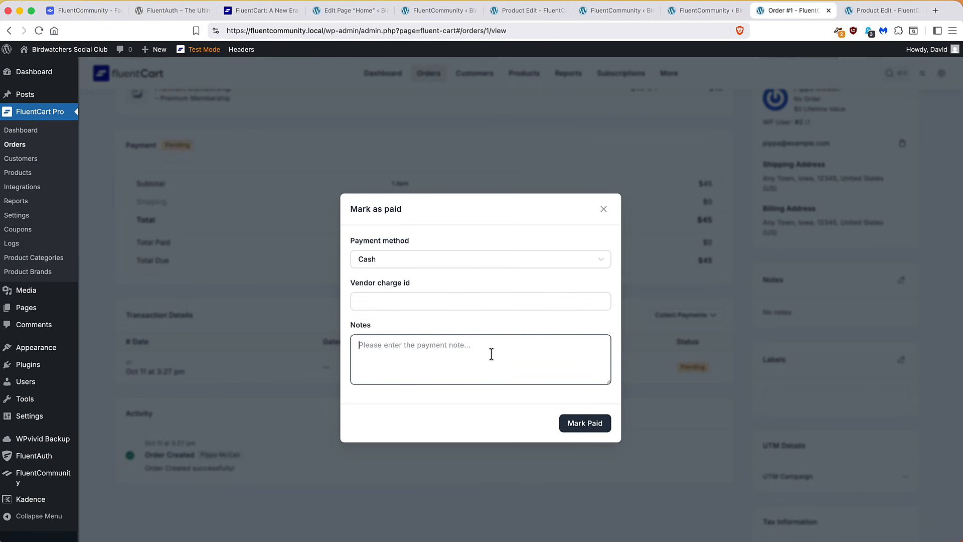
text(Paid in Full)
click(597, 425)
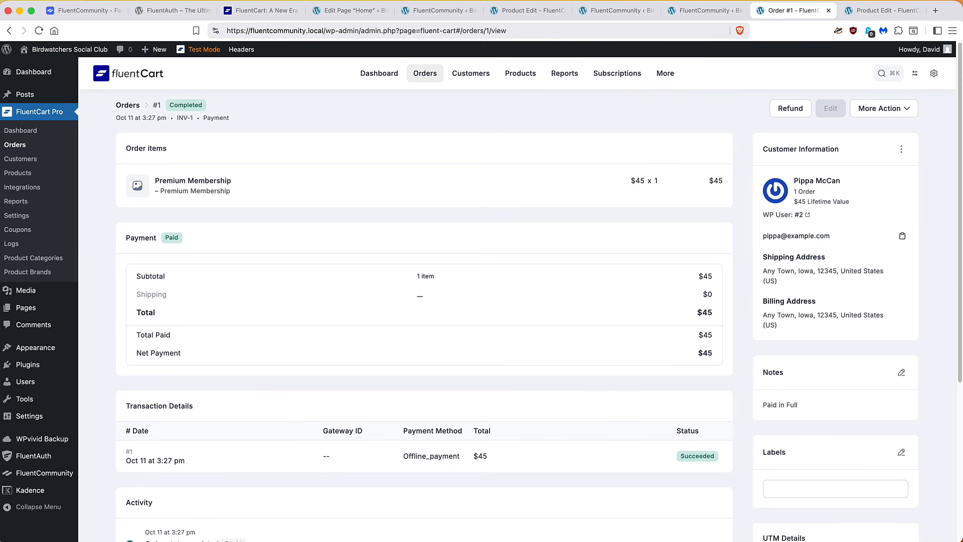
In the customer's browser, reload the receipt, then review her purchase history (INV-1 Completed, $45) and profile
key(super+Tab)
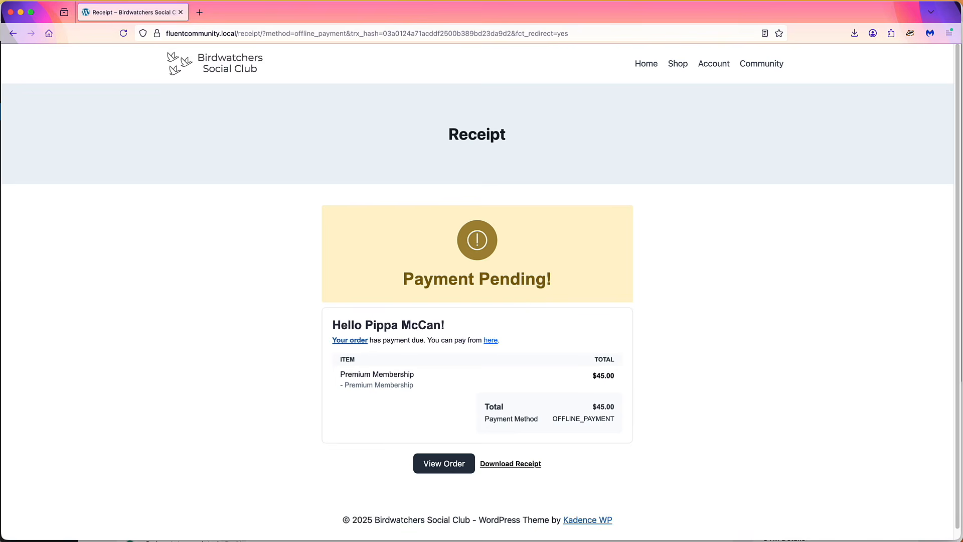
click(123, 34)
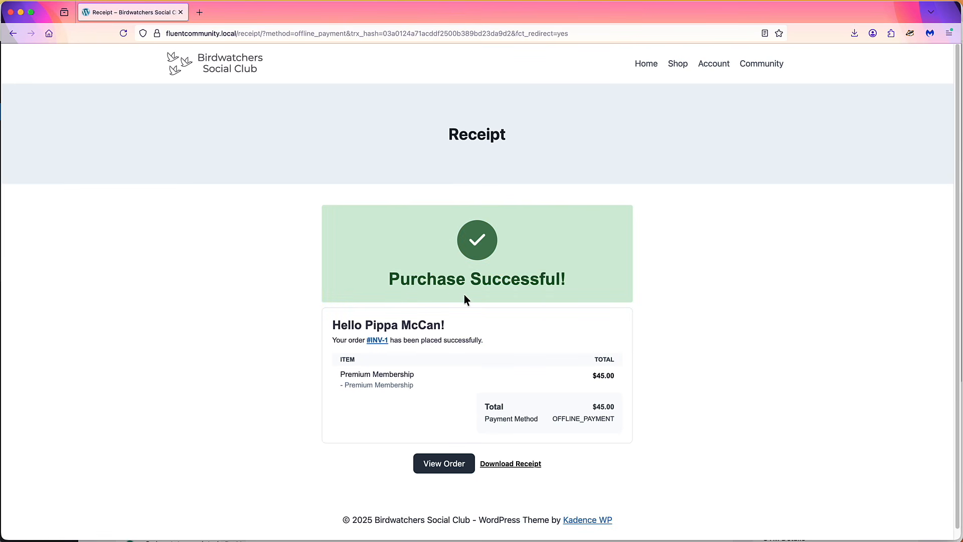
click(707, 66)
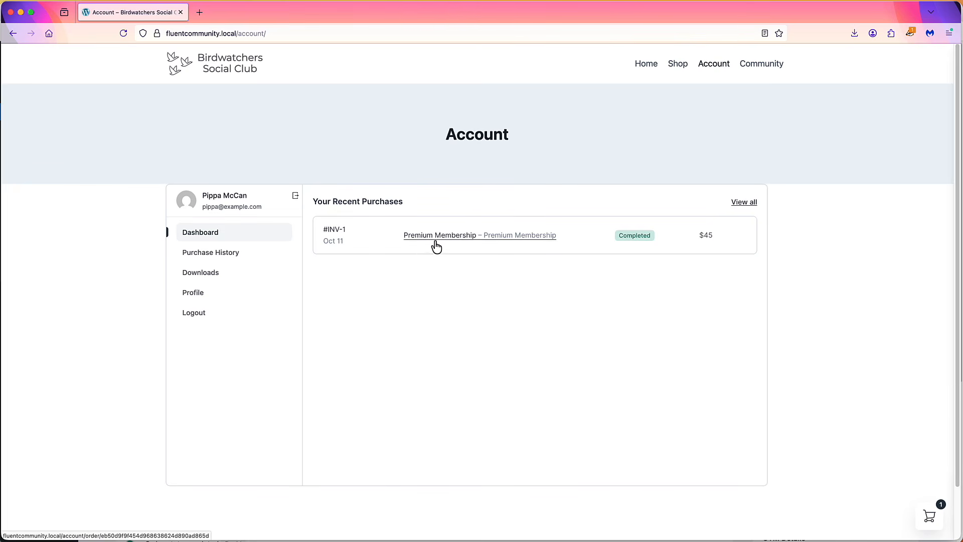
click(234, 257)
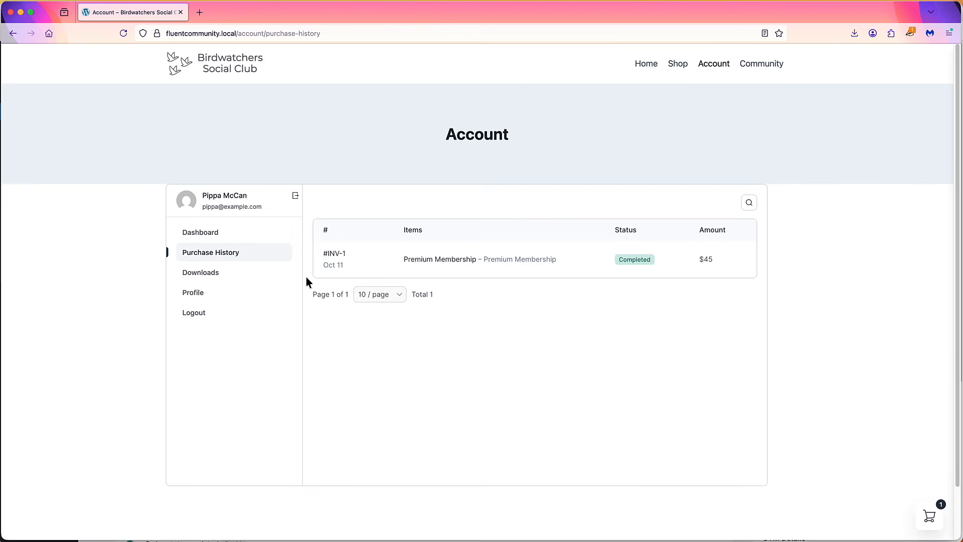
click(189, 296)
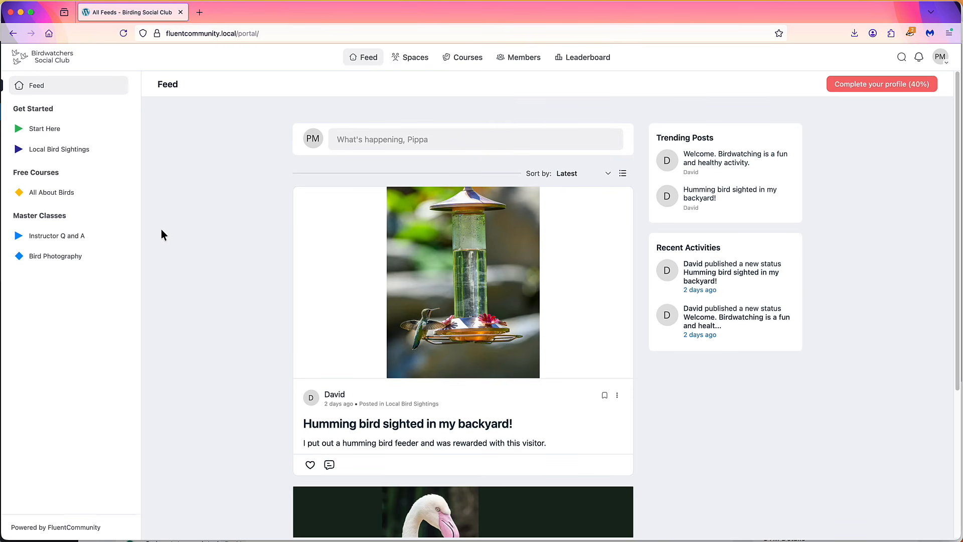
Visit the Instructor Q and A space, then open the Bird Photography course with two lessons
click(62, 243)
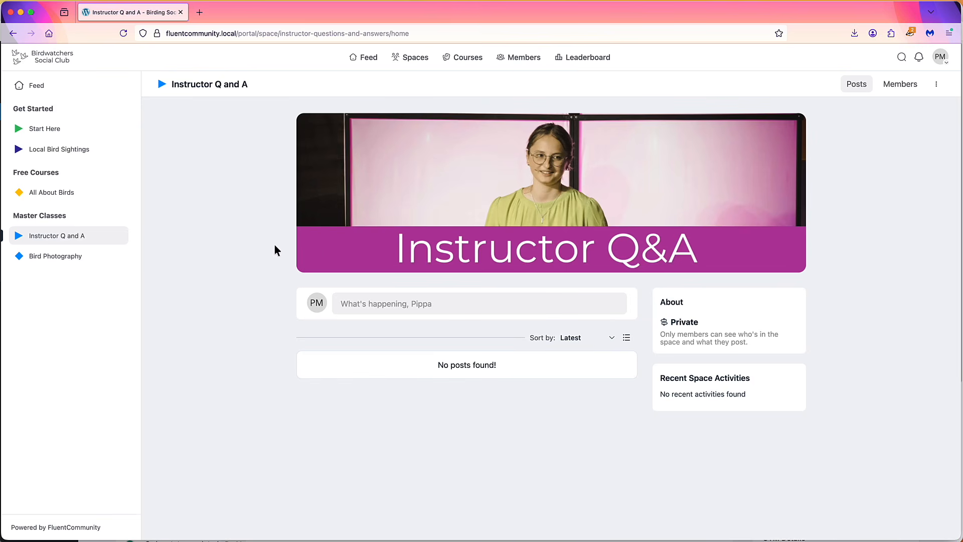
click(56, 257)
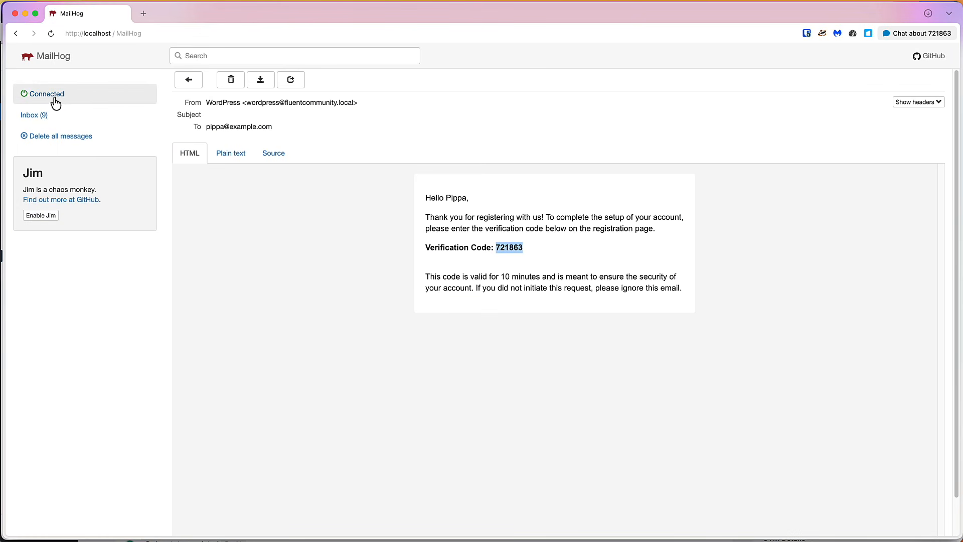
Read the Purchase Receipt #INV-1 email in the MailHog inbox
click(28, 117)
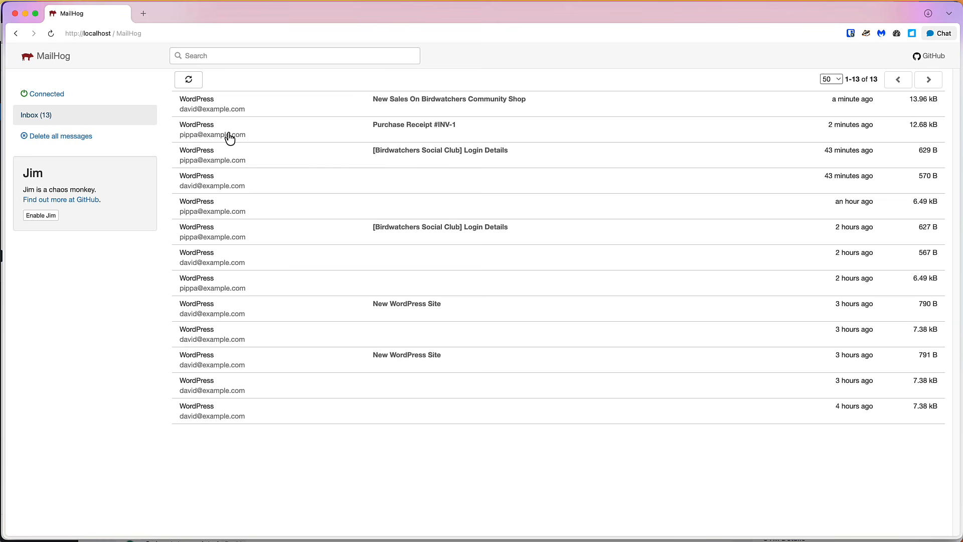
click(259, 134)
scroll(281, 189, down, 2)
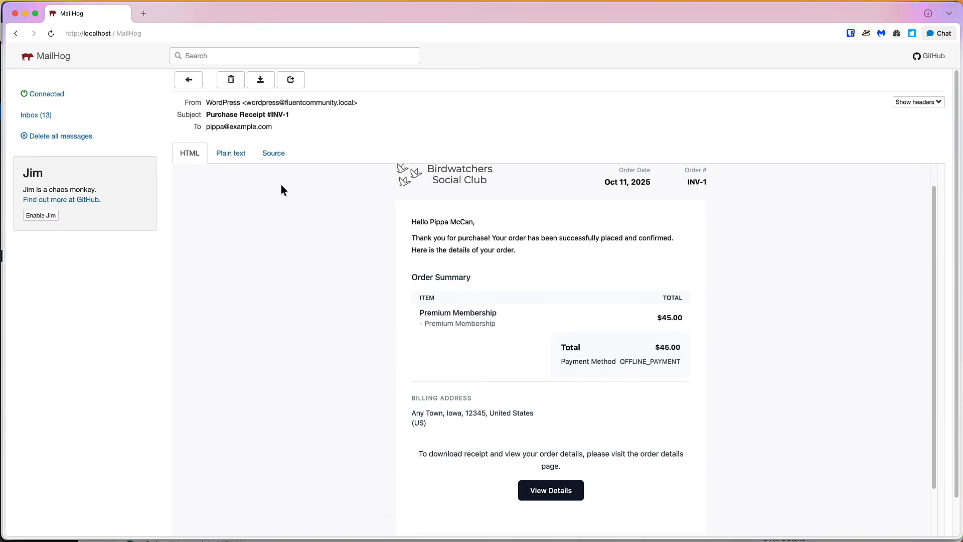
scroll(280, 190, down, 2)
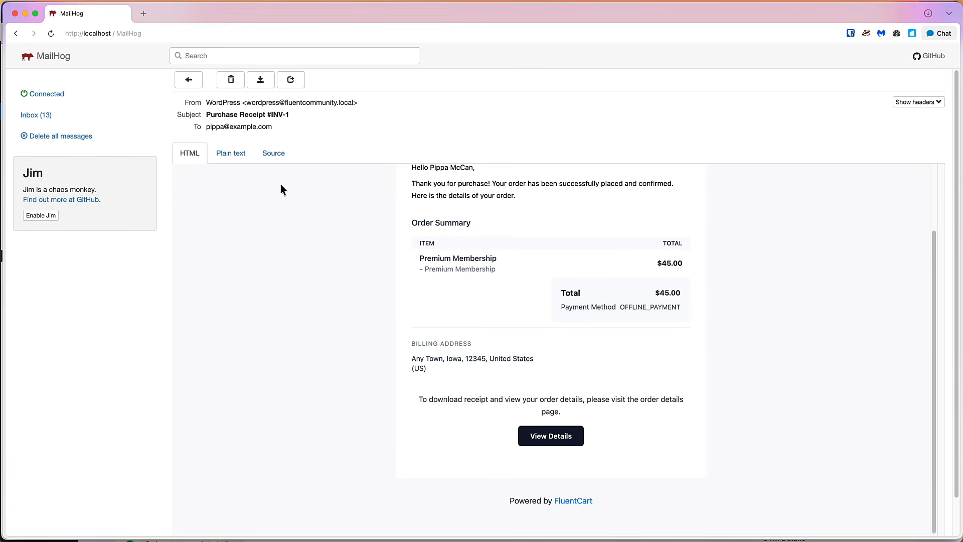
scroll(281, 190, up, 3)
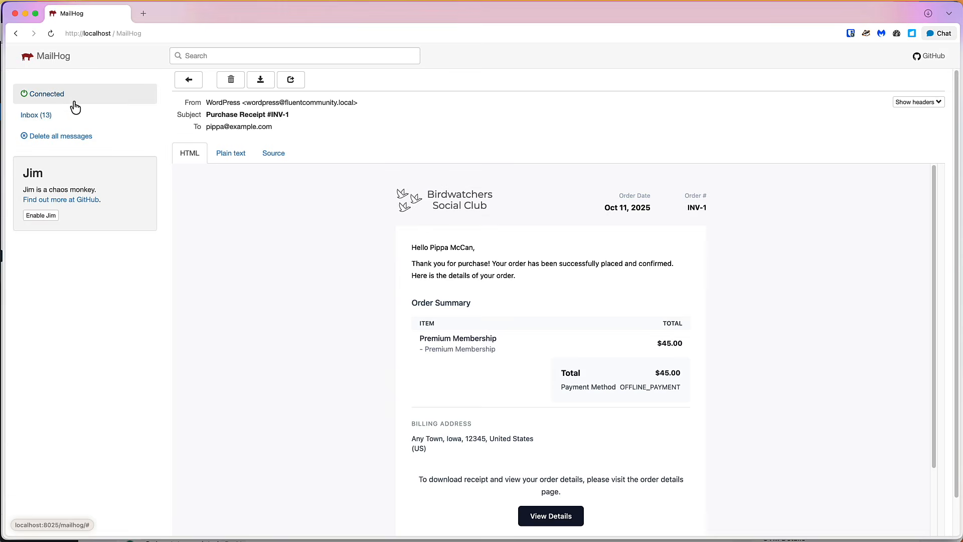
Read the New Sales notification for the $45.00 Premium Membership order
click(75, 122)
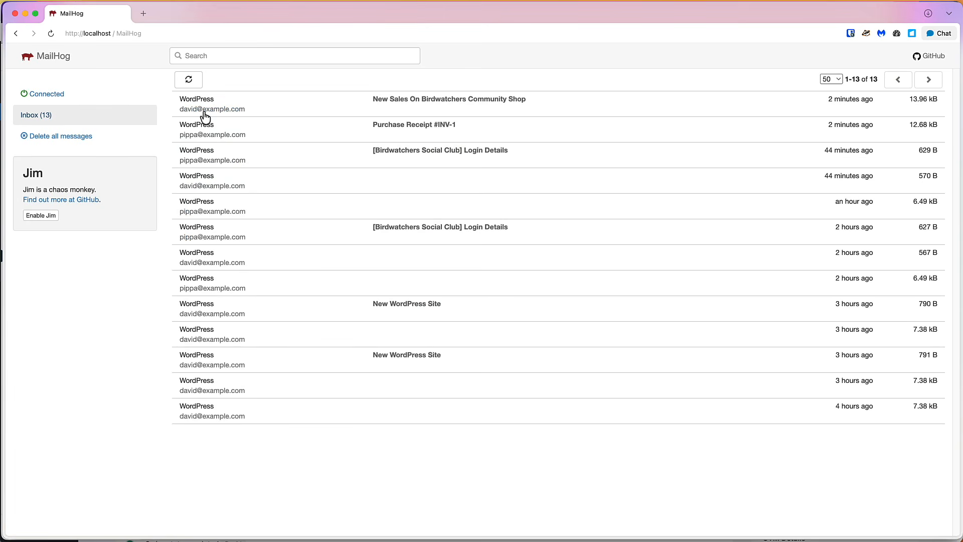
click(369, 107)
scroll(341, 176, down, 2)
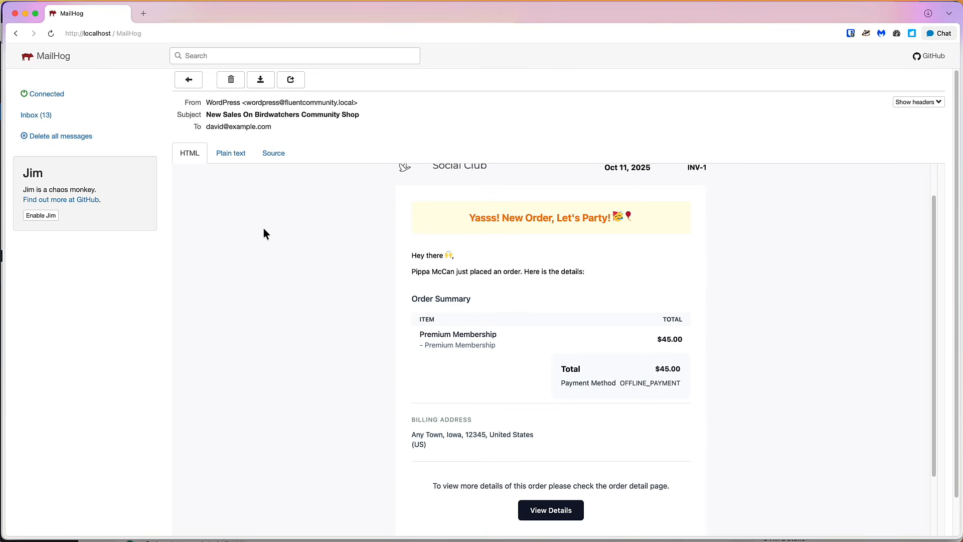
scroll(265, 227, down, 3)
scroll(265, 227, up, 4)
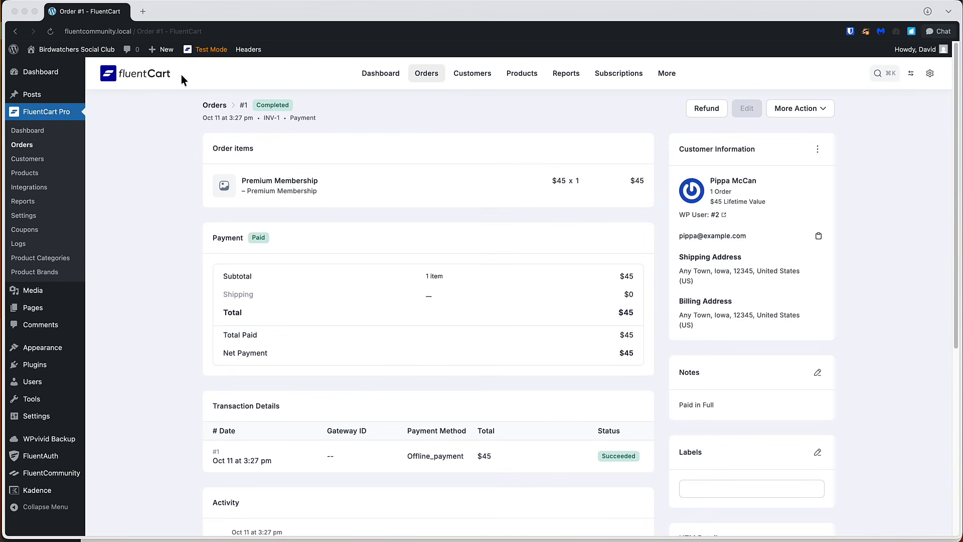
Browse FluentCart's Orders, Customers, Products, Reports and Subscriptions pages, ending on Taxes
click(431, 78)
click(474, 76)
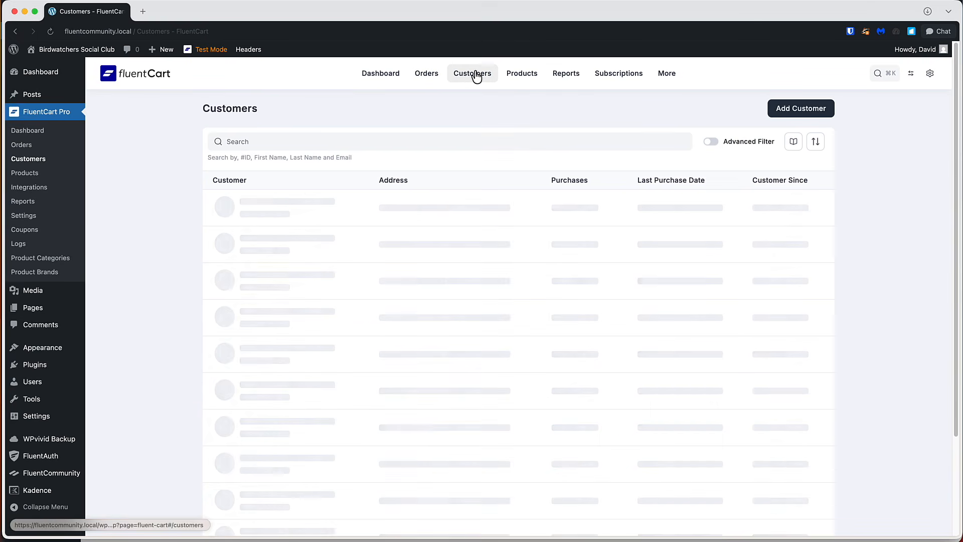
click(522, 76)
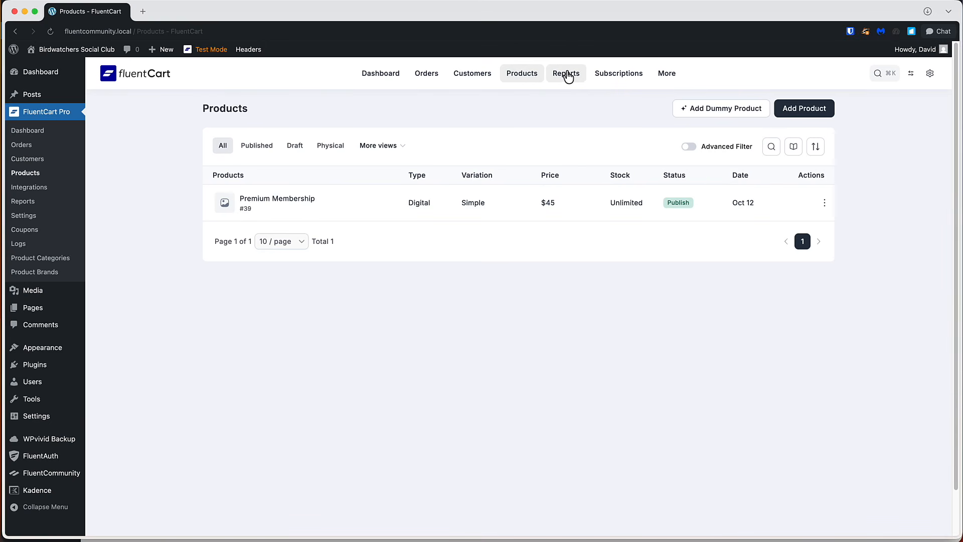
click(566, 75)
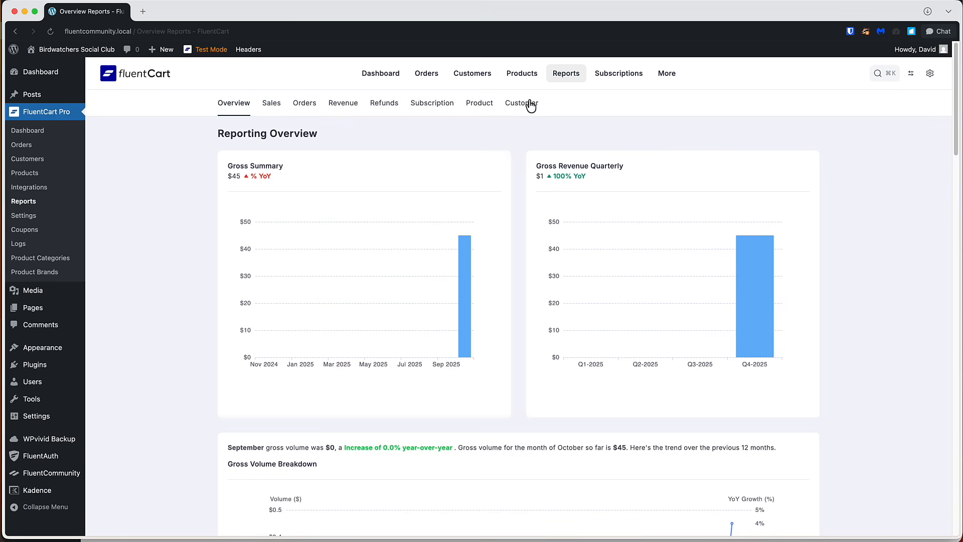
click(614, 78)
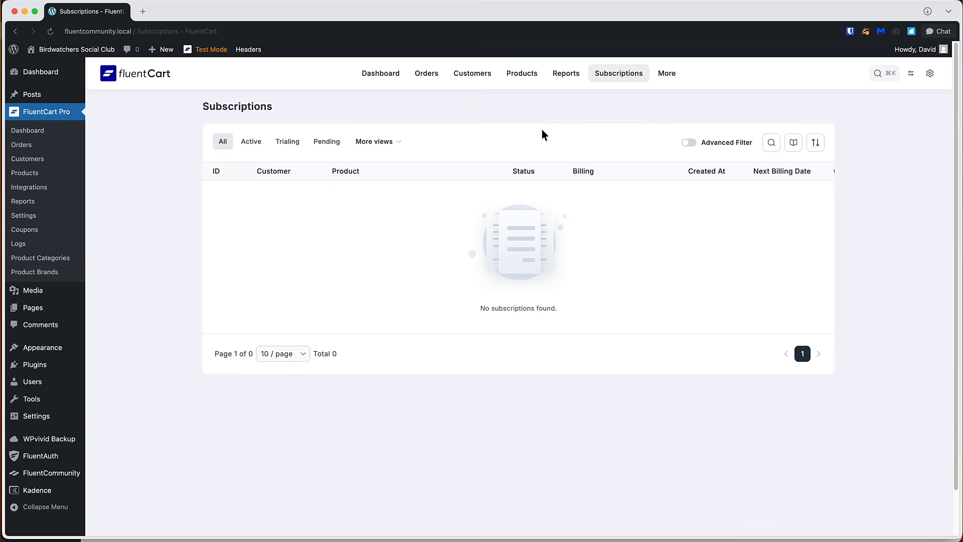
mouse_move(667, 79)
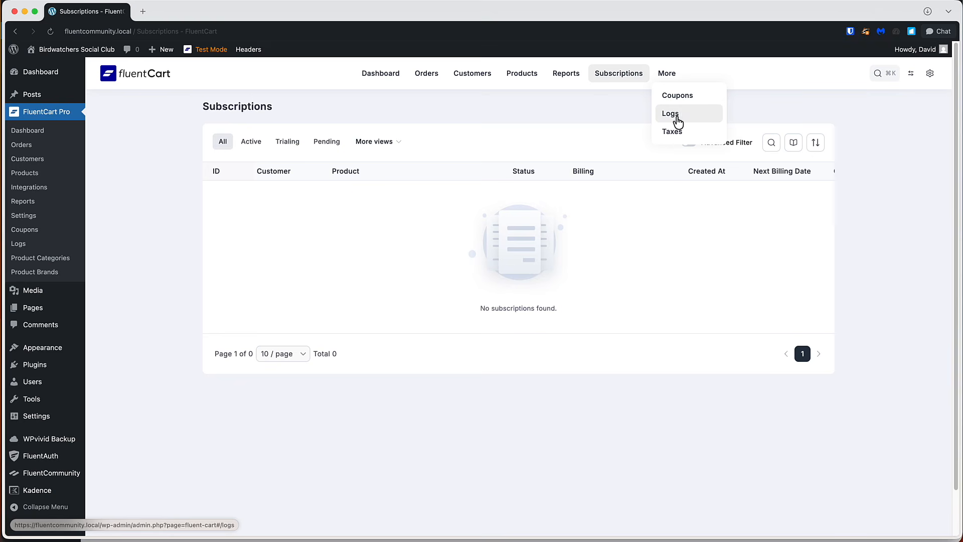
click(672, 131)
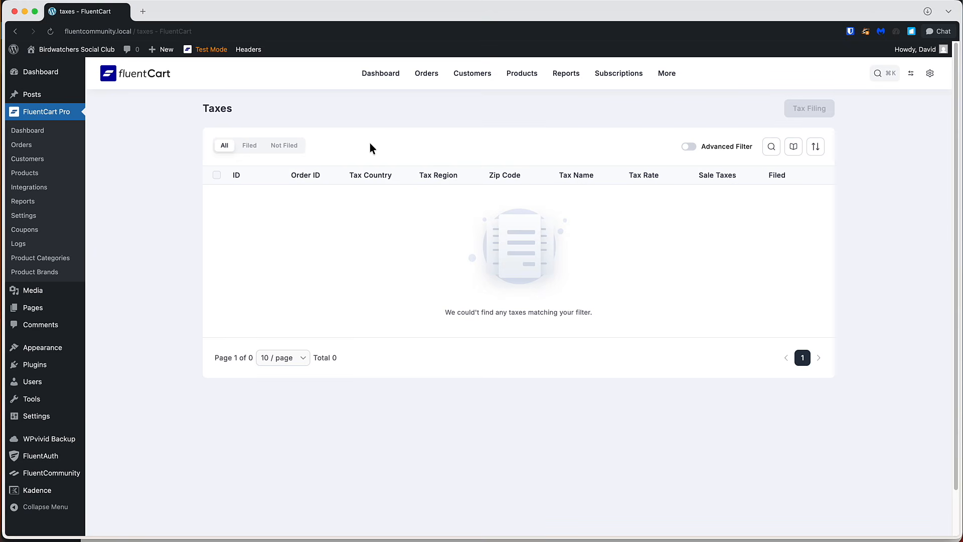